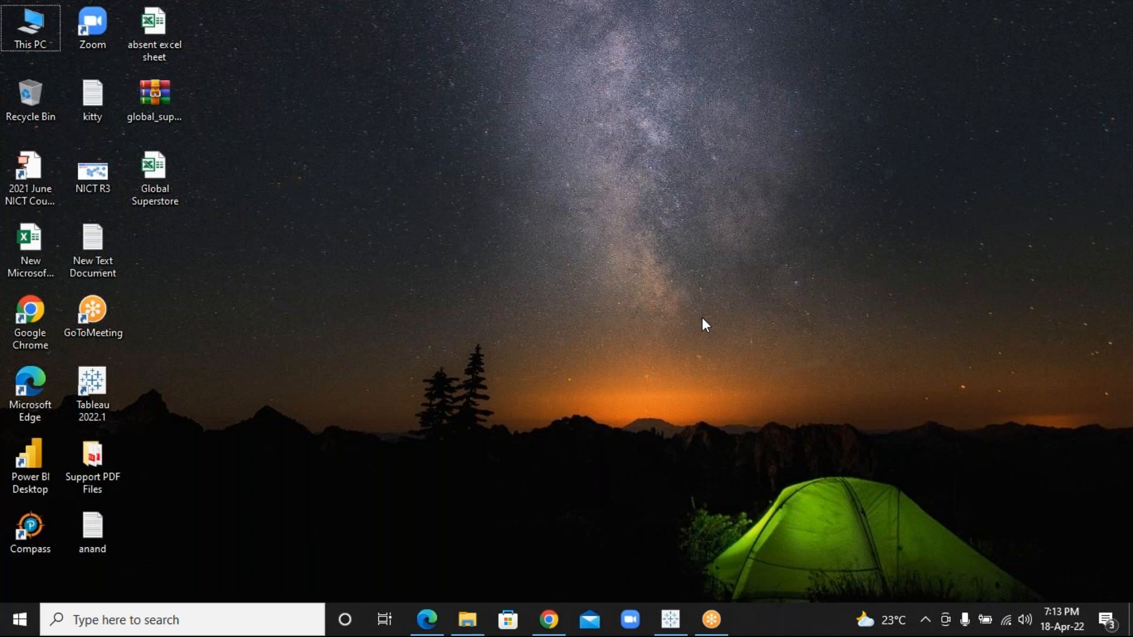
Step: Open a blank Notepad document and move its window slightly lower on the desktop
key(super+r)
text(notepad)
click(159, 570)
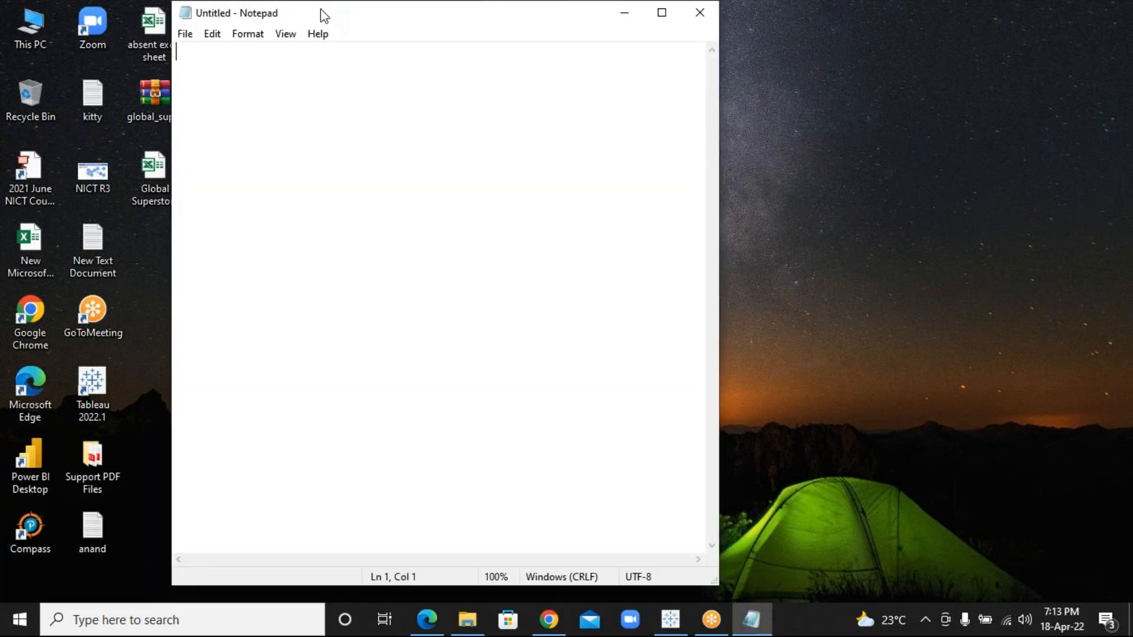
drag(314, 6, 313, 80)
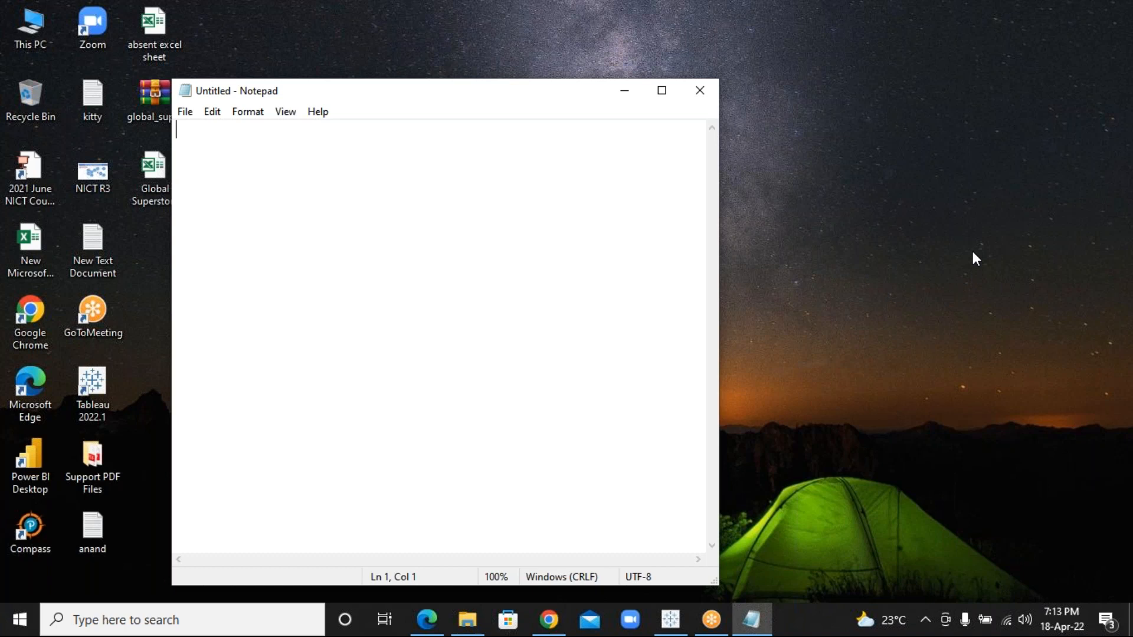
Step: Set the Notepad font to Consolas, Bold, size 20
click(970, 233)
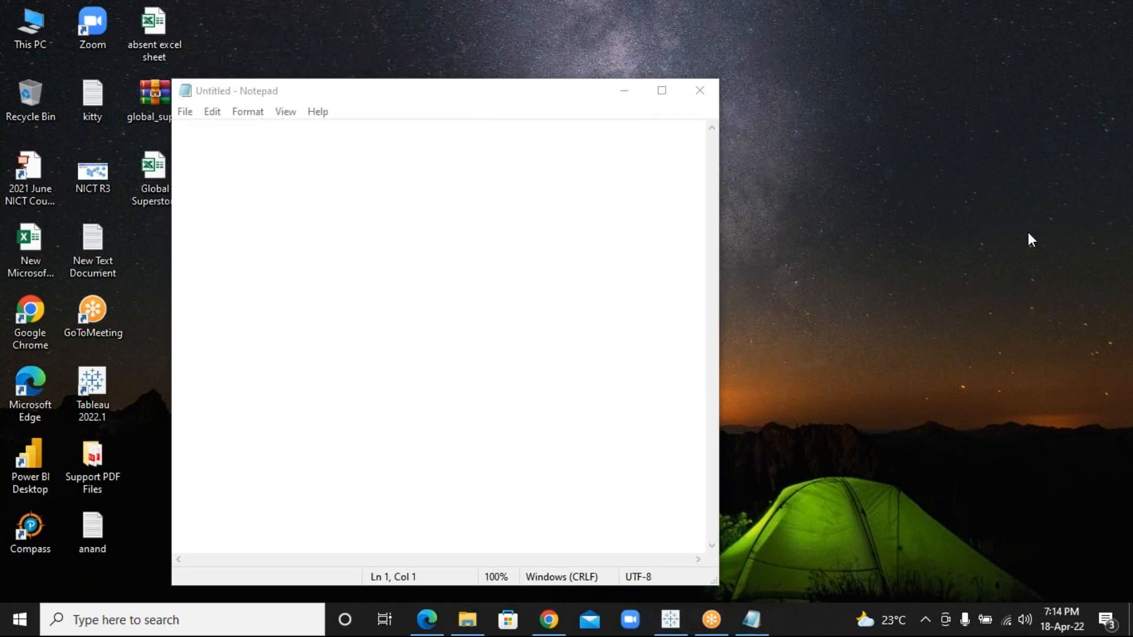
click(335, 328)
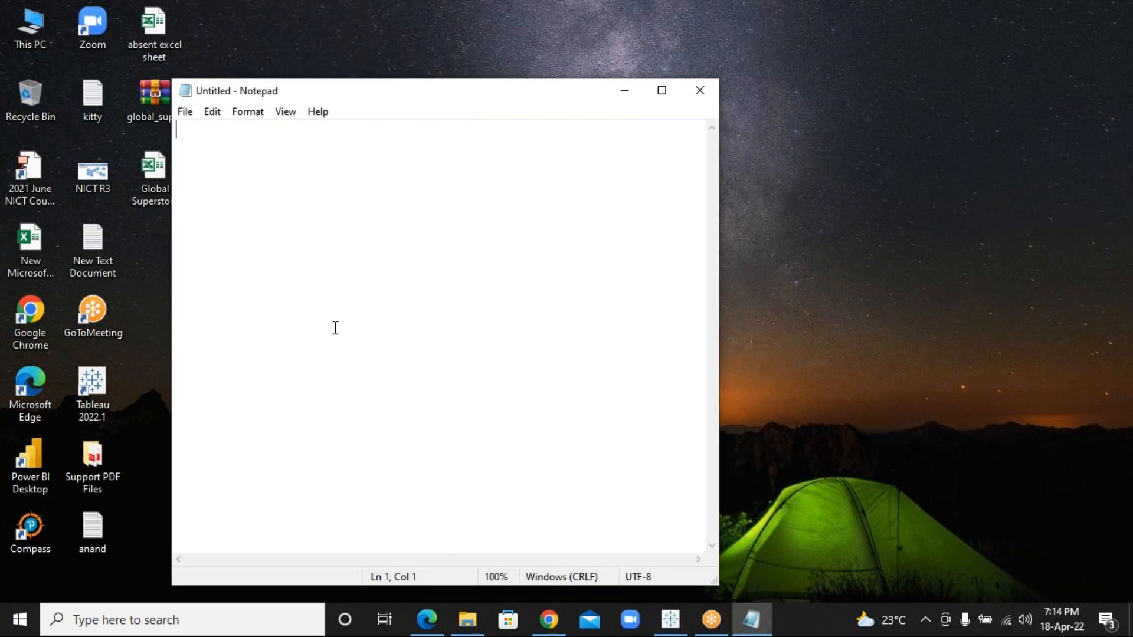
click(248, 115)
click(268, 149)
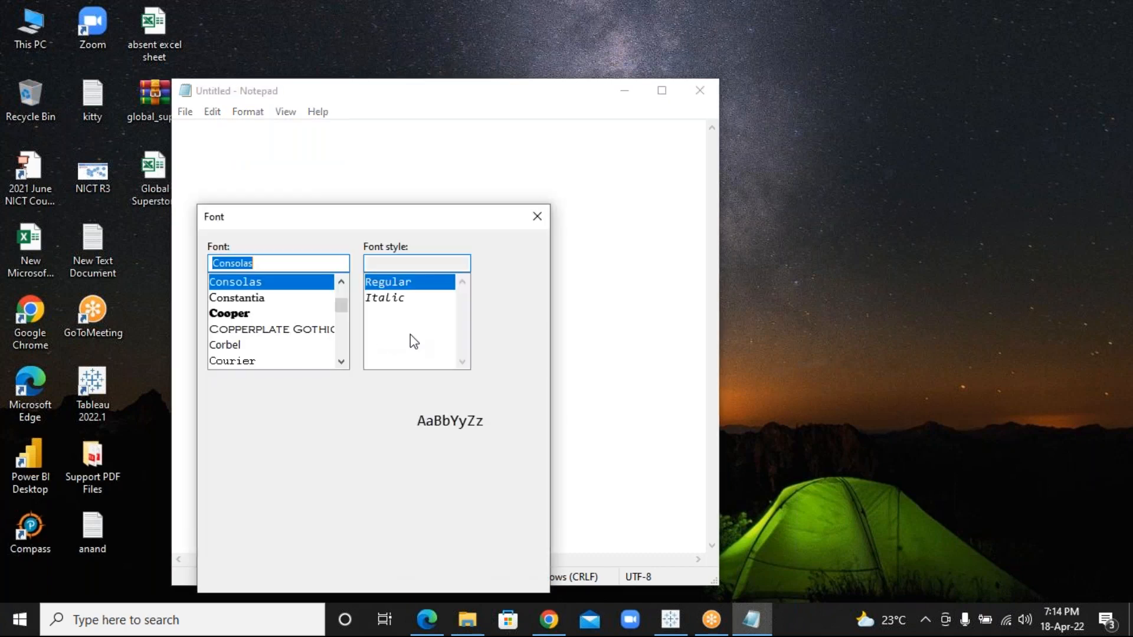
click(390, 314)
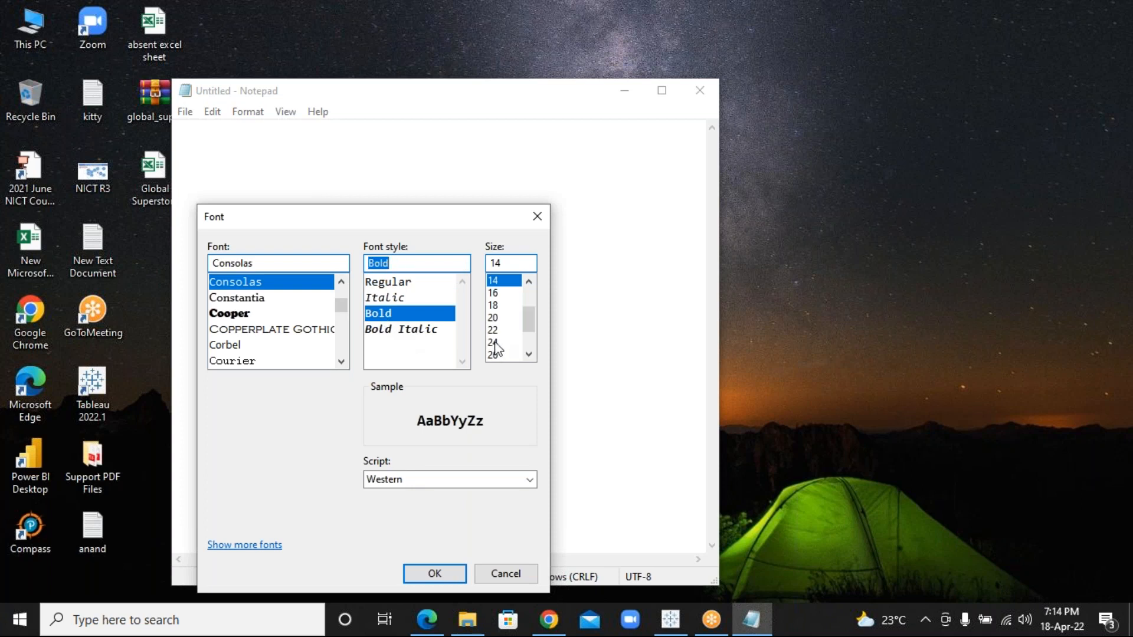
click(493, 317)
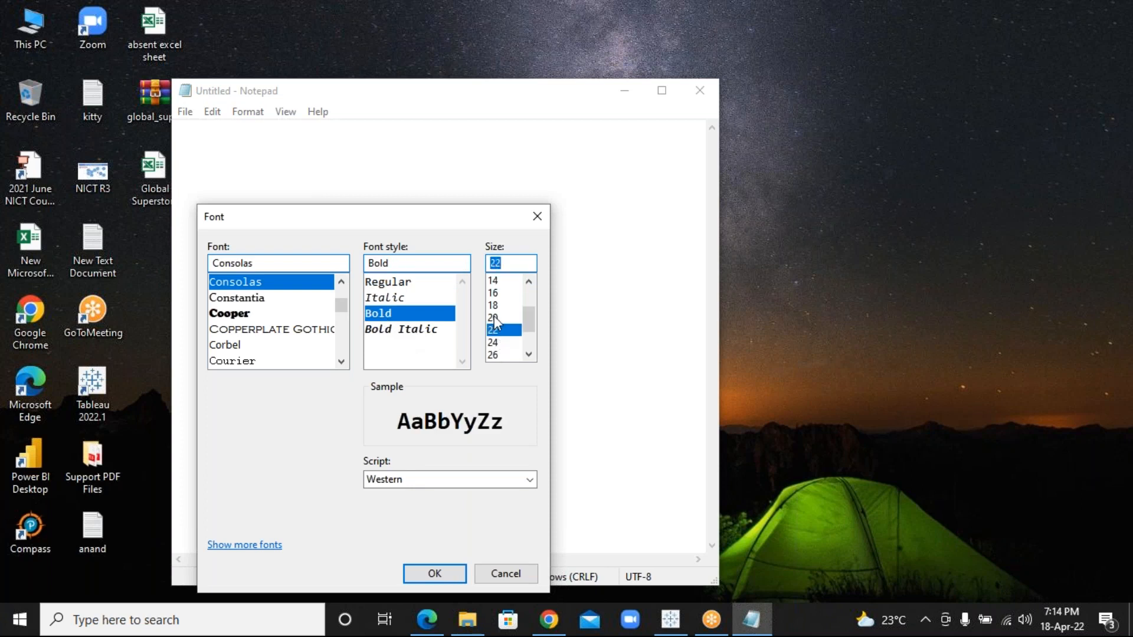
click(440, 575)
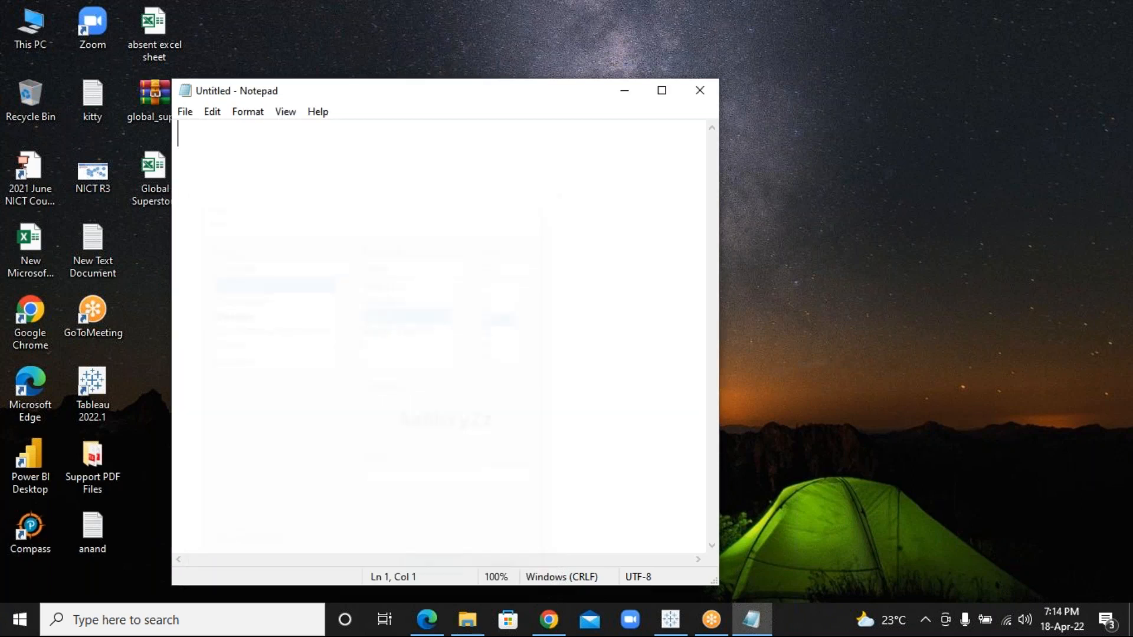
Step: Write the heading "Tableau : Session 13" and, on the following line, "Drill Down -> Hierachy"
text(Tableau )
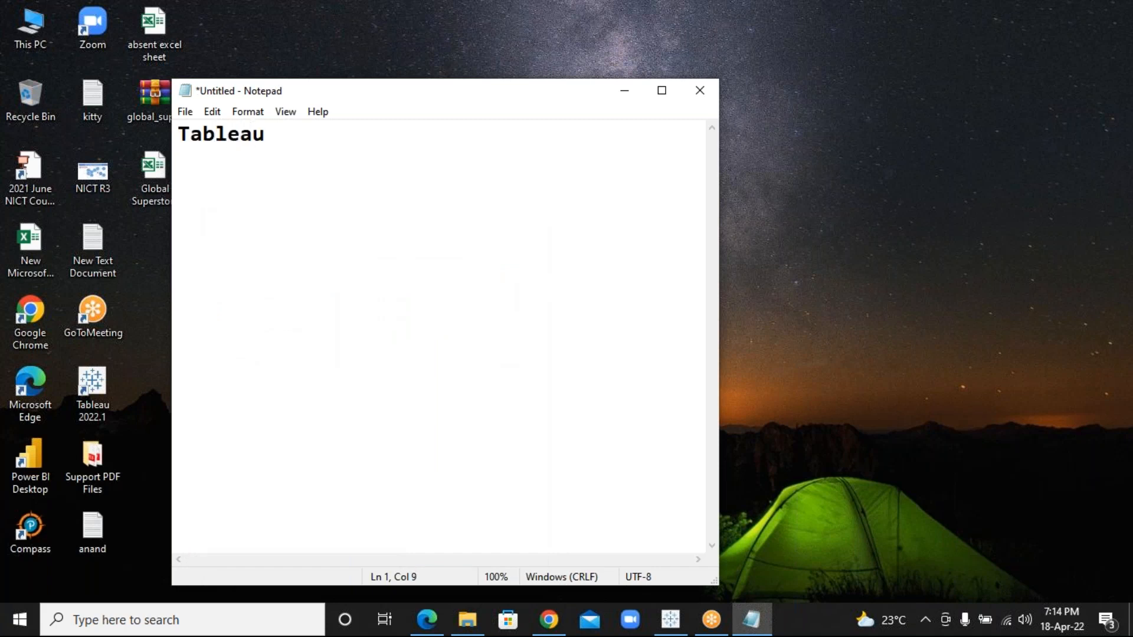
text(: Session )
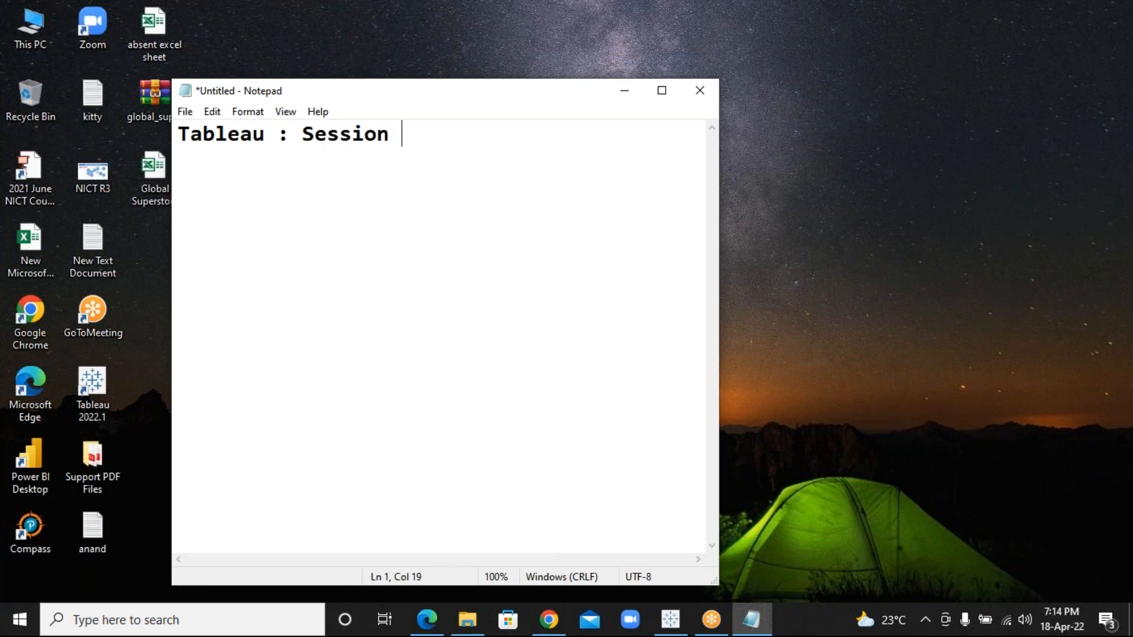
text(13)
key(Return)
text(Drill Dow)
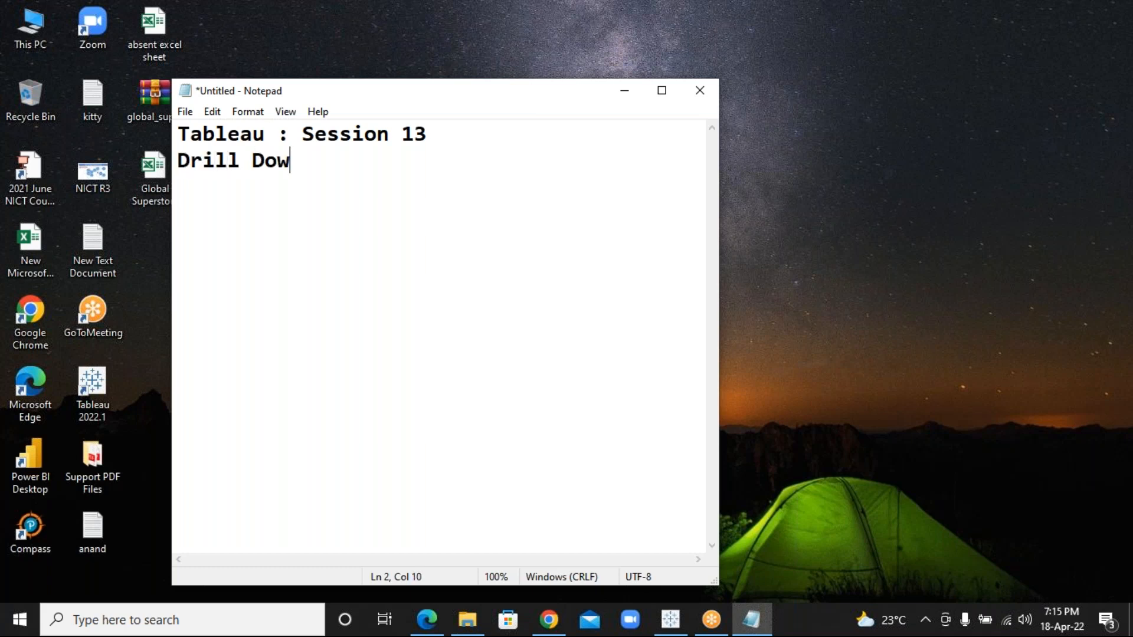
text(n -> Hierachy)
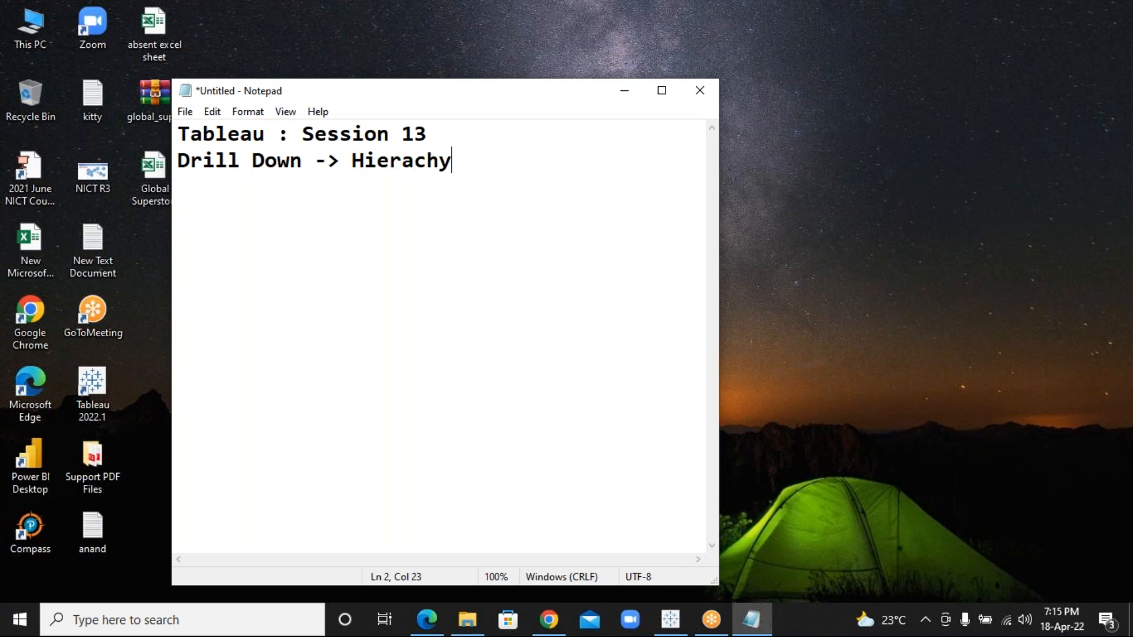
Step: Add a third line reading "OrderDate -> 18/4/2022"
key(Return)
text(Order)
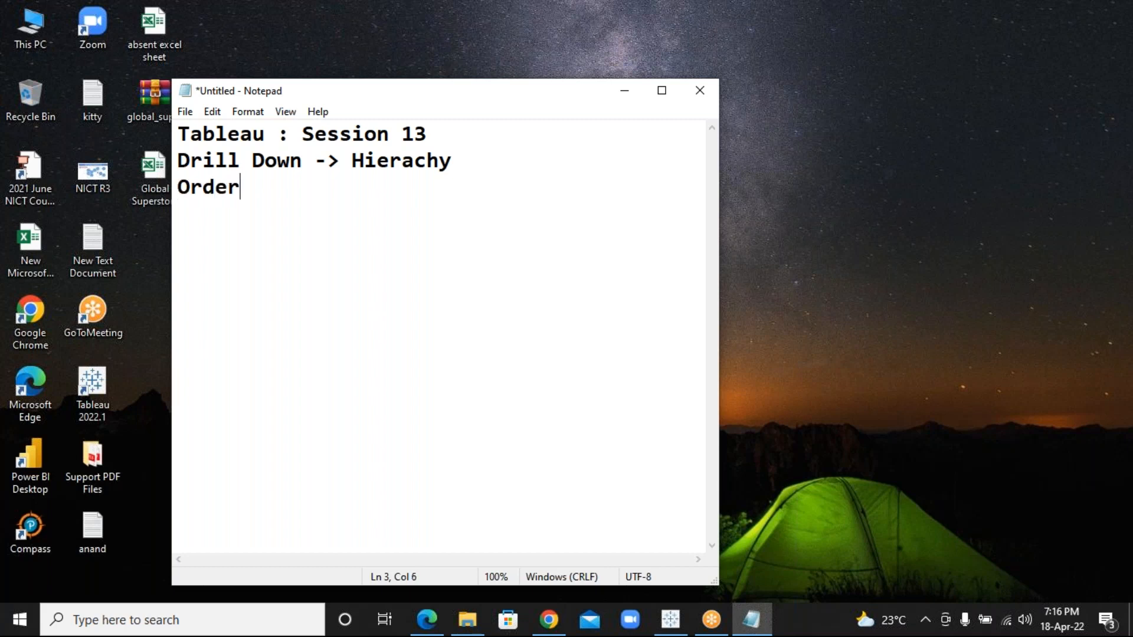
text(DAte)
key(BackSpace)
key(BackSpace)
key(BackSpace)
key(BackSpace)
text(ate ->)
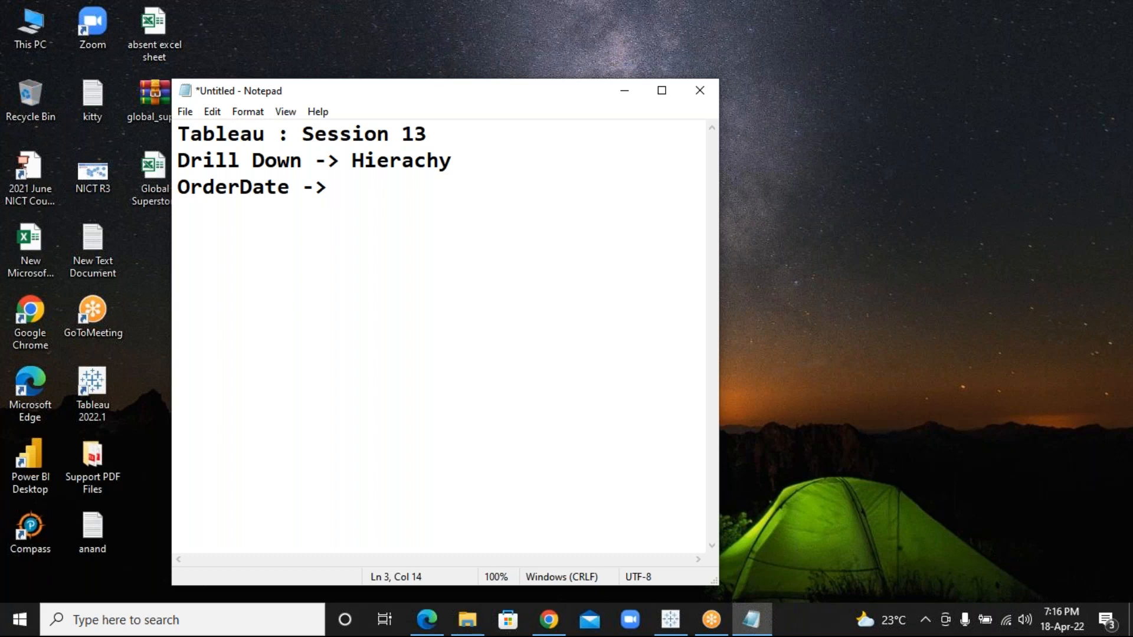
text( 18/4/2022)
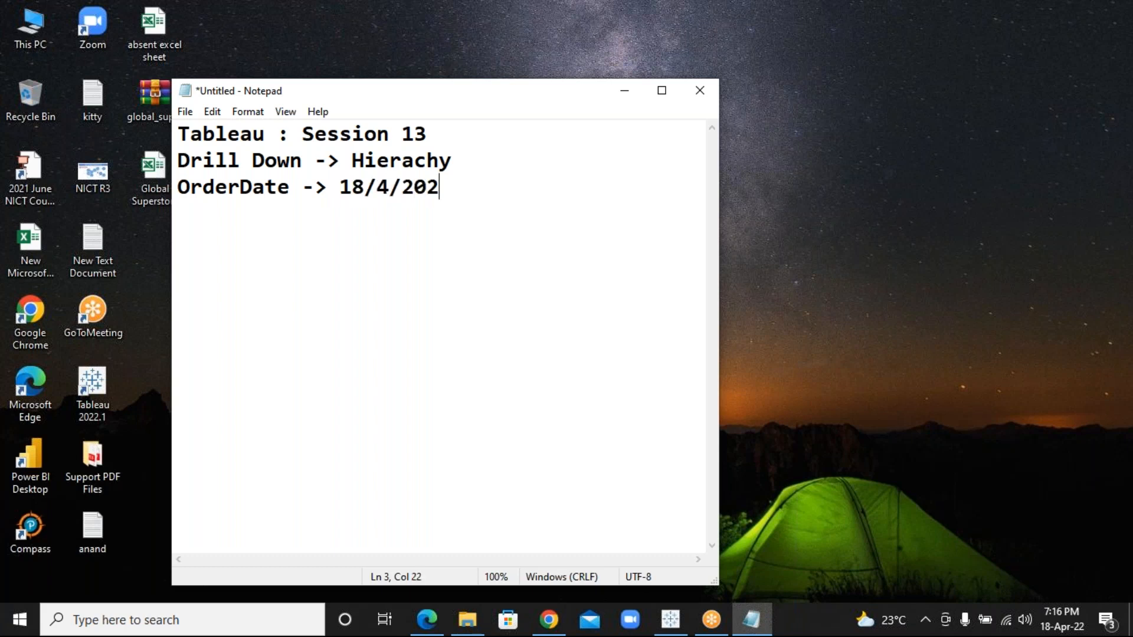
Step: Turn the order date into a range by inserting "18/4/2000-" before it, and highlight each of the two dates
click(339, 187)
text(18/4)
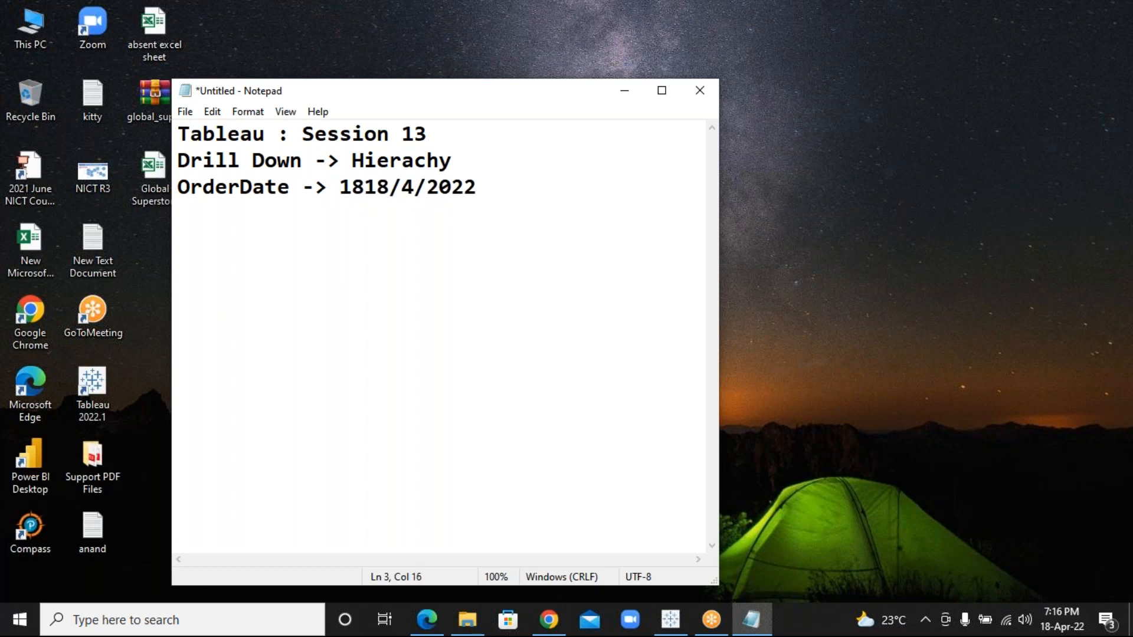
text(/20)
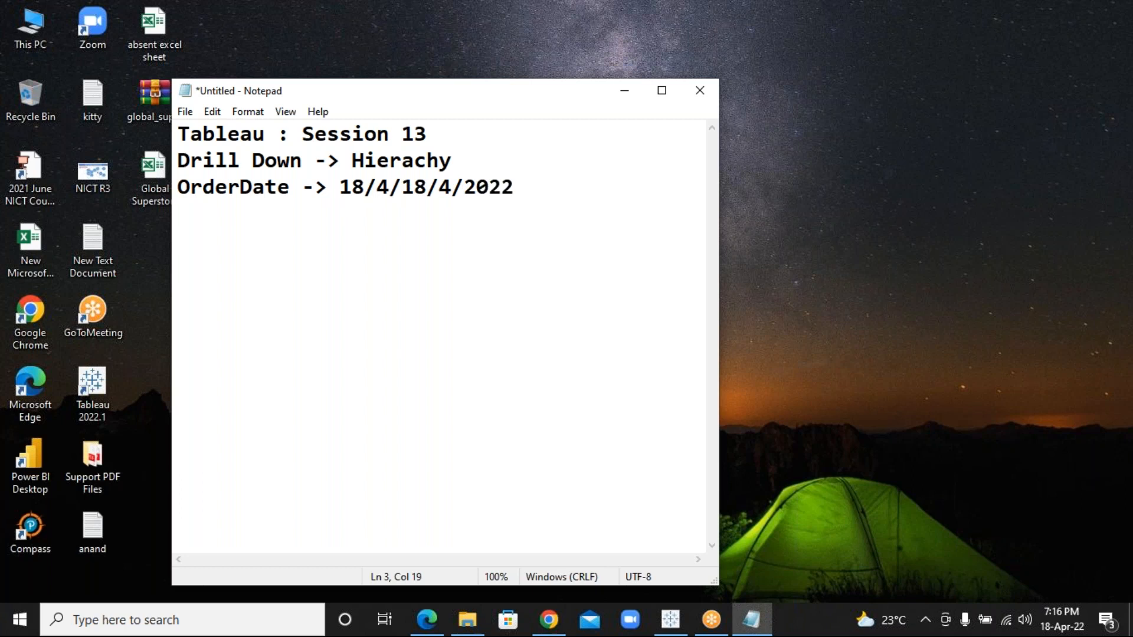
text(00)
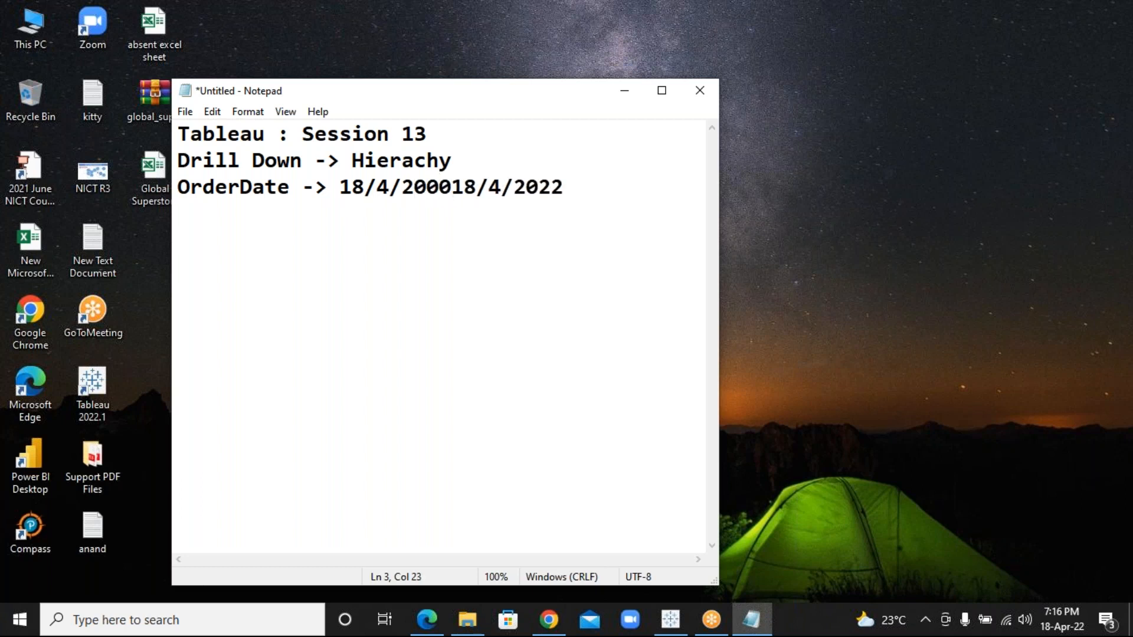
text(-)
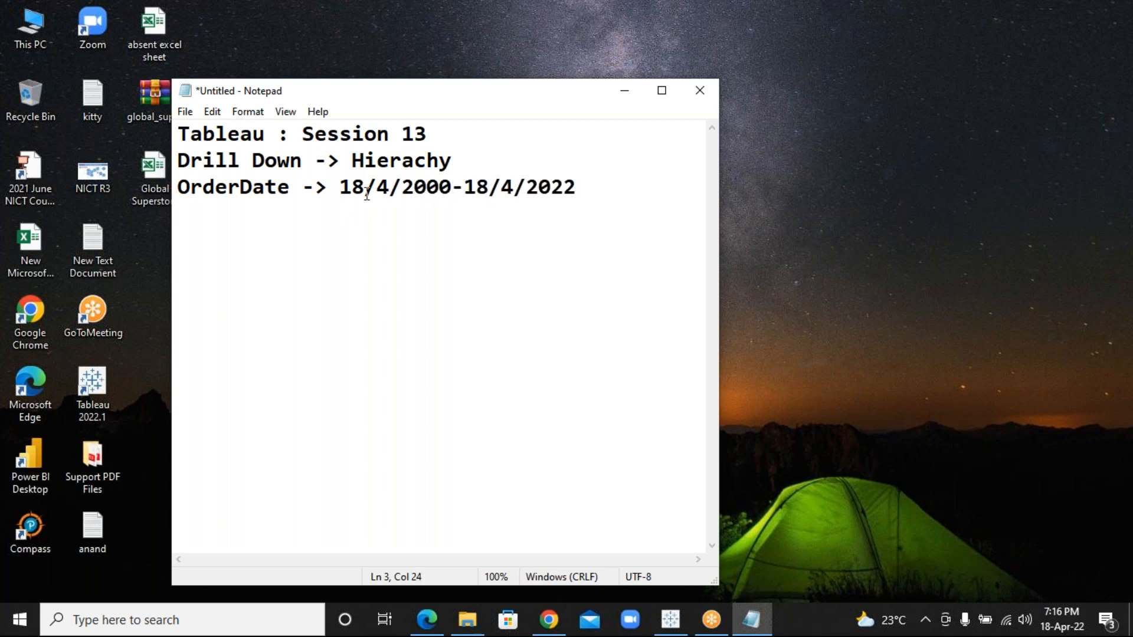
drag(340, 187, 452, 187)
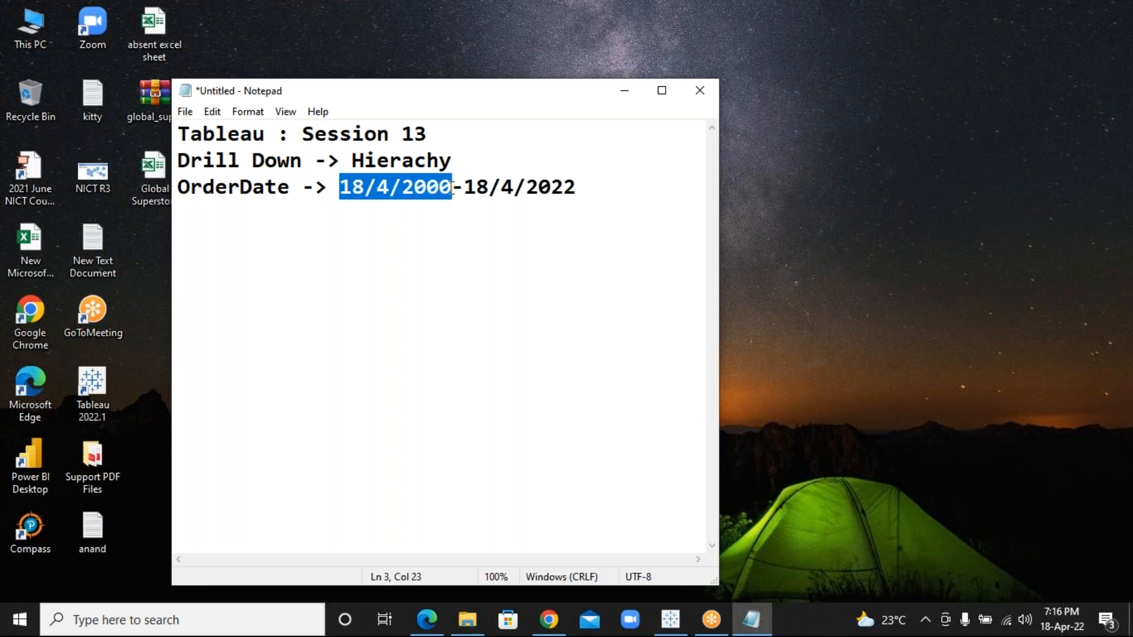
drag(584, 189, 470, 188)
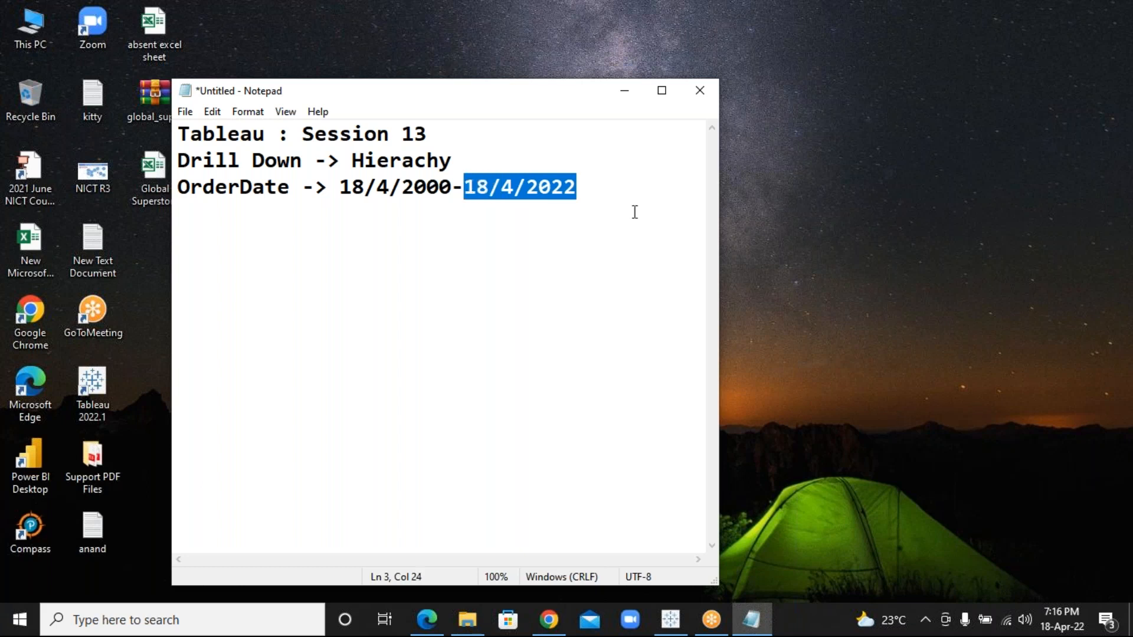
Step: Add the line "year -> 1st down" below the OrderDate line
click(584, 193)
key(Return)
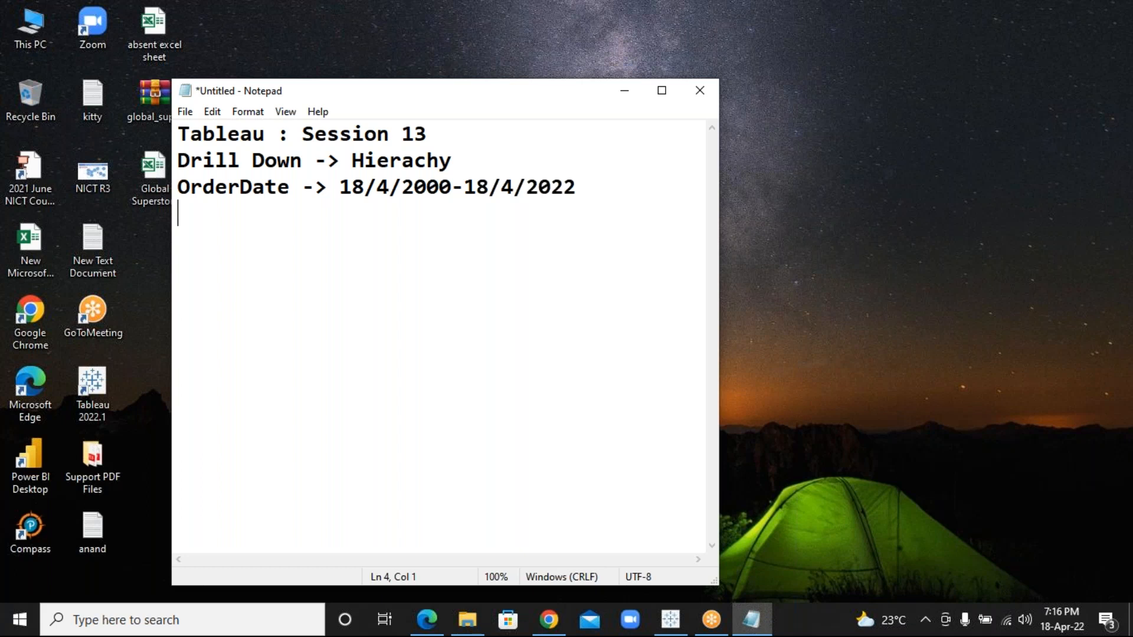
text(year ->)
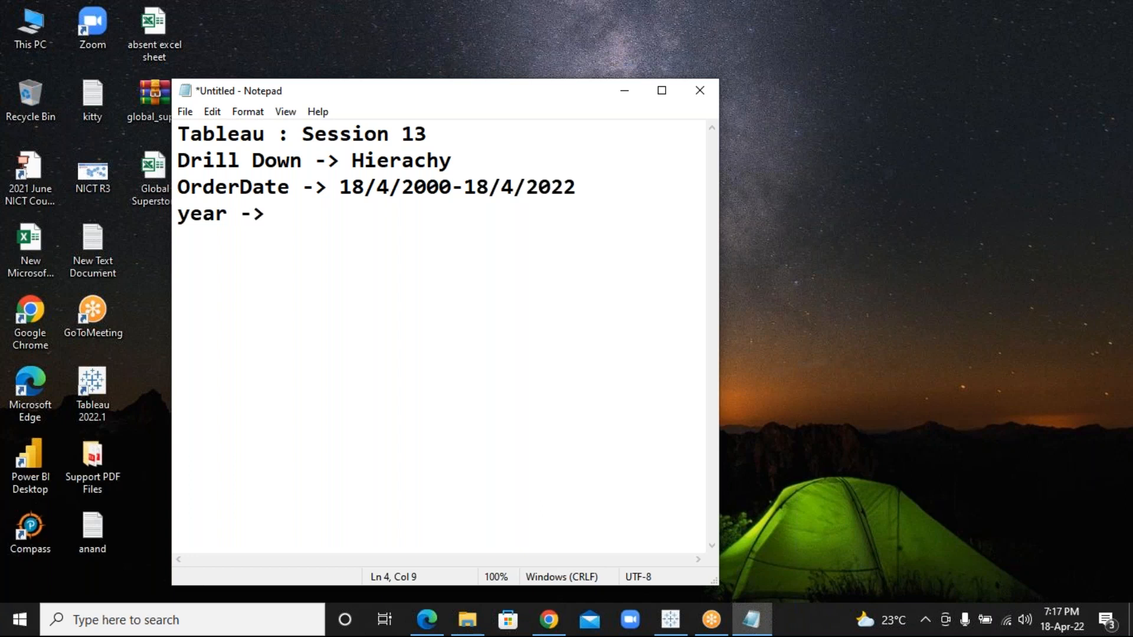
text( 1st down)
key(Return)
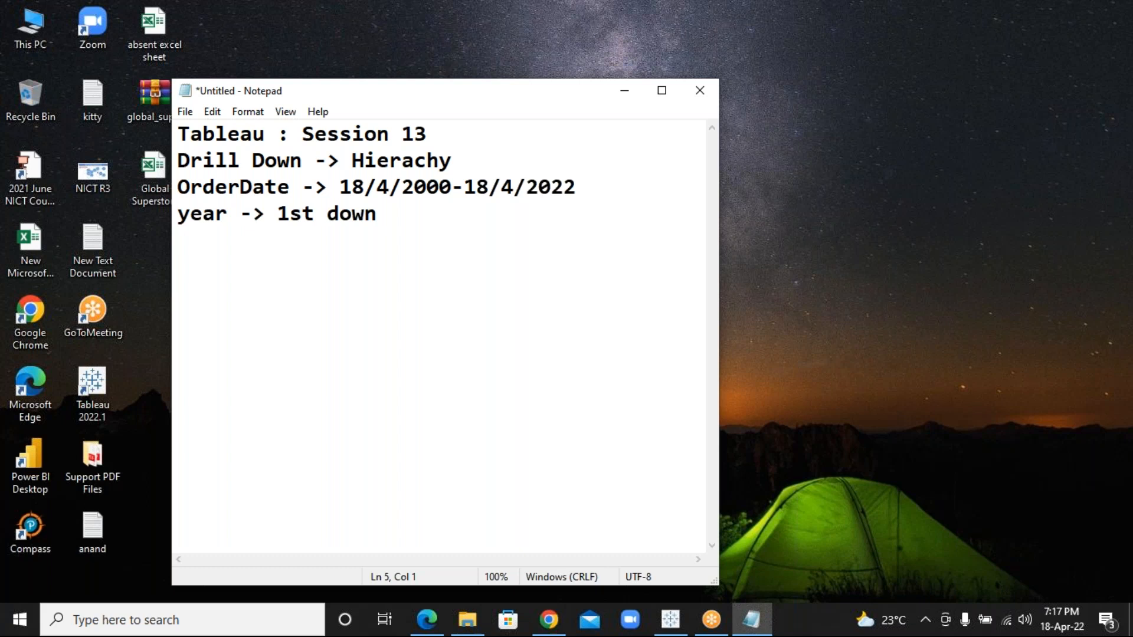
Step: Add the indented line "-> Qauters 2 nd drill down" and append "down" to the year line above it
key(Tab)
text(-> Qauter)
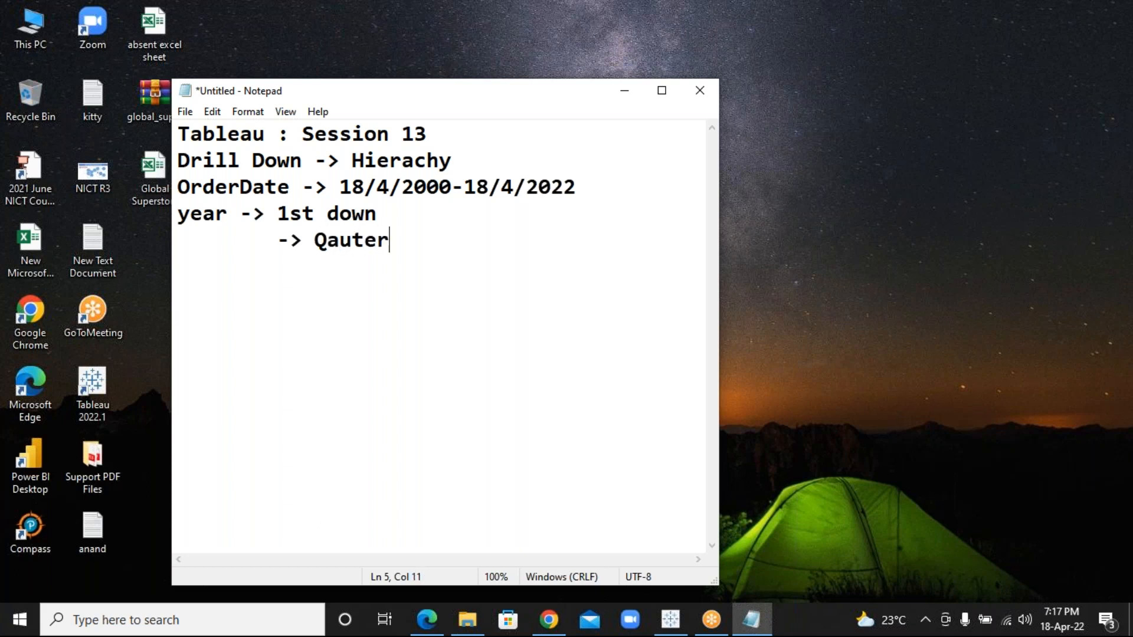
text(s 2 nd drill down)
click(395, 218)
text(down)
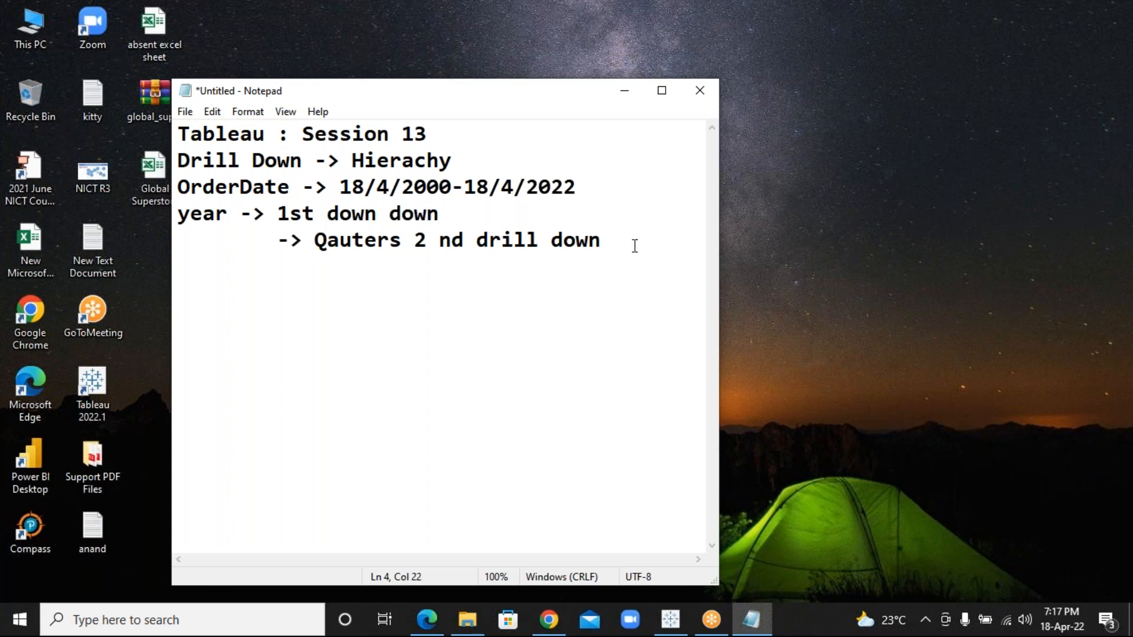
Step: Add the line "-> Month-wise 3rd drill down", indented two levels, below the quarters line
click(621, 233)
key(Return)
key(Tab)
key(Tab)
text(-> Mon)
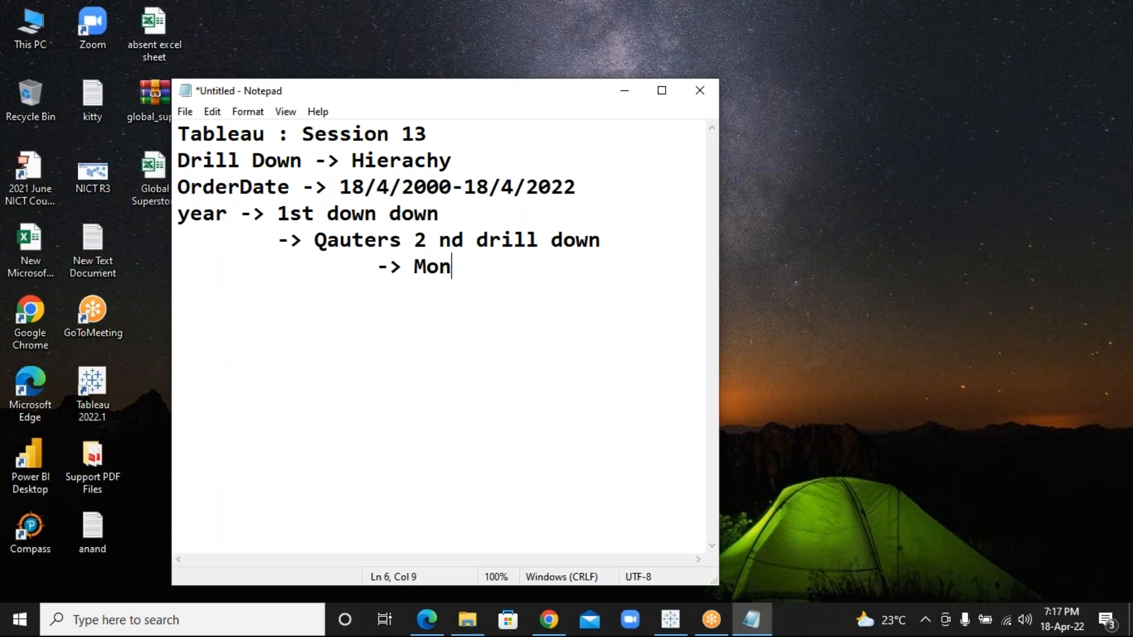
text(th-wise )
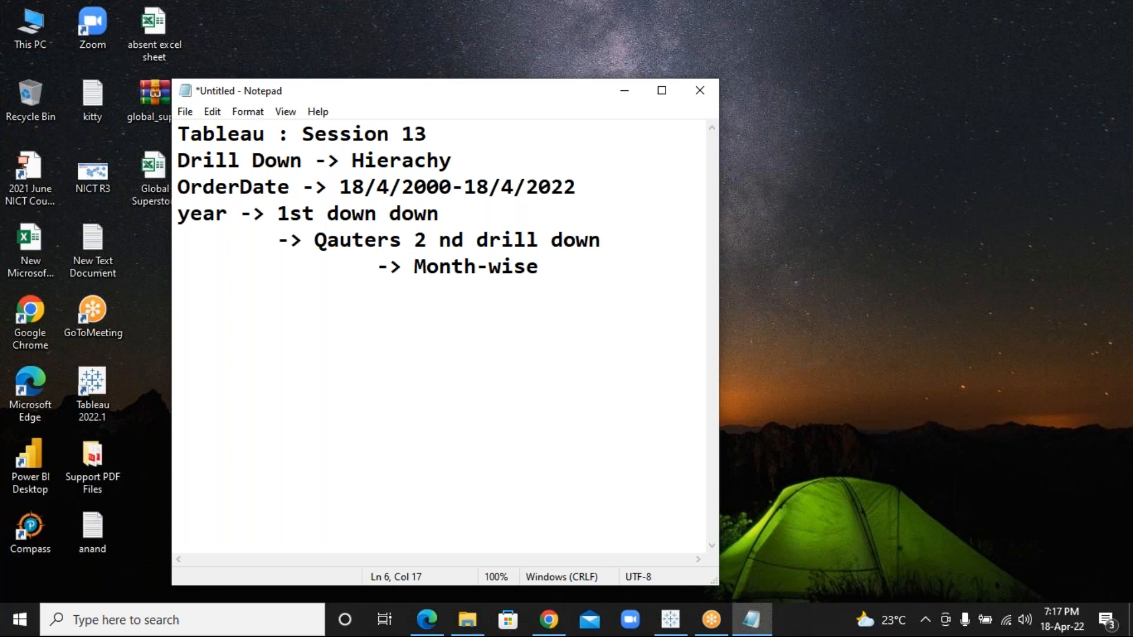
text(3rd dr)
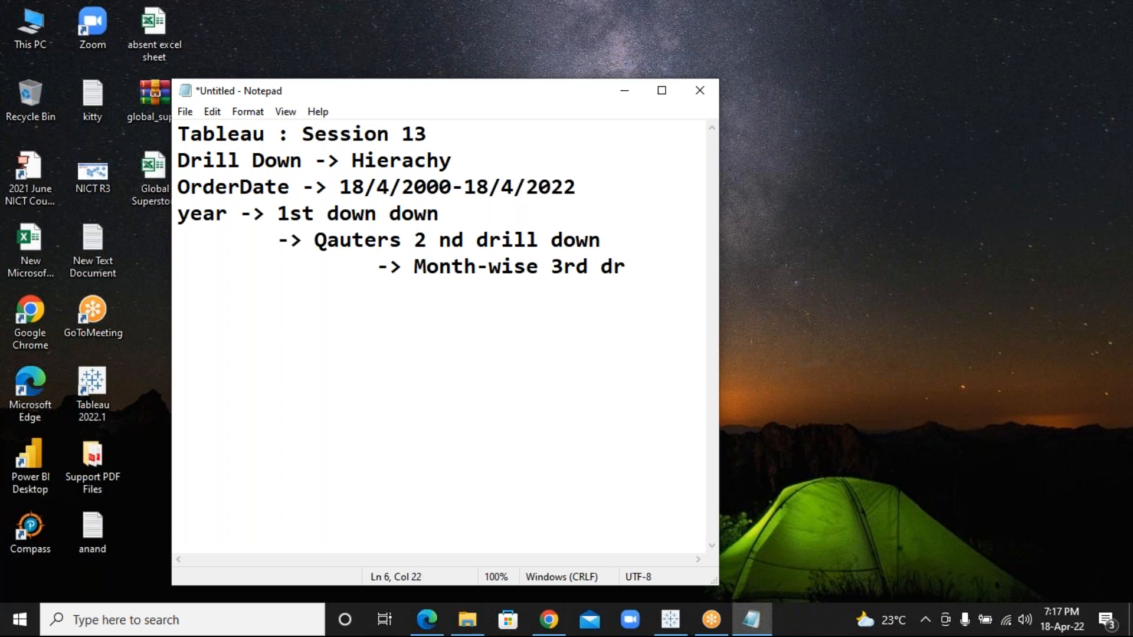
text(ill down)
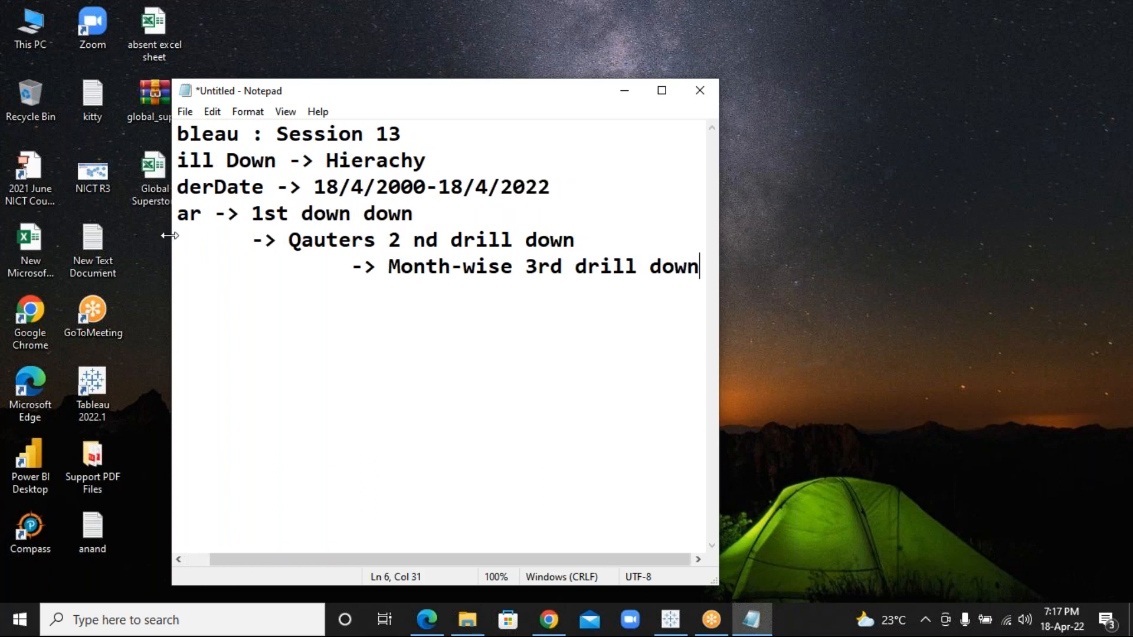
Step: Widen the Notepad window and add the line "-> Day-wise 4th drill down", indented three levels, below the month line
drag(142, 231, 26, 232)
key(Return)
key(Tab)
key(Tab)
key(Tab)
text(-> Day)
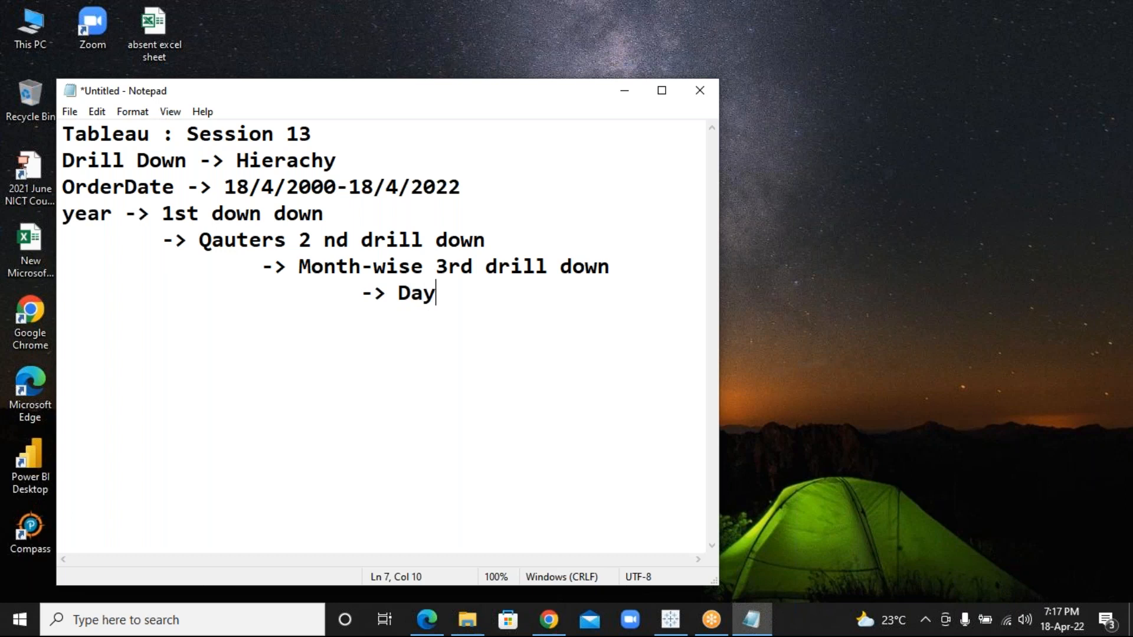
key(BackSpace)
text(w-ise)
key(BackSpace)
key(BackSpace)
key(BackSpace)
key(BackSpace)
key(BackSpace)
text(-wise 4)
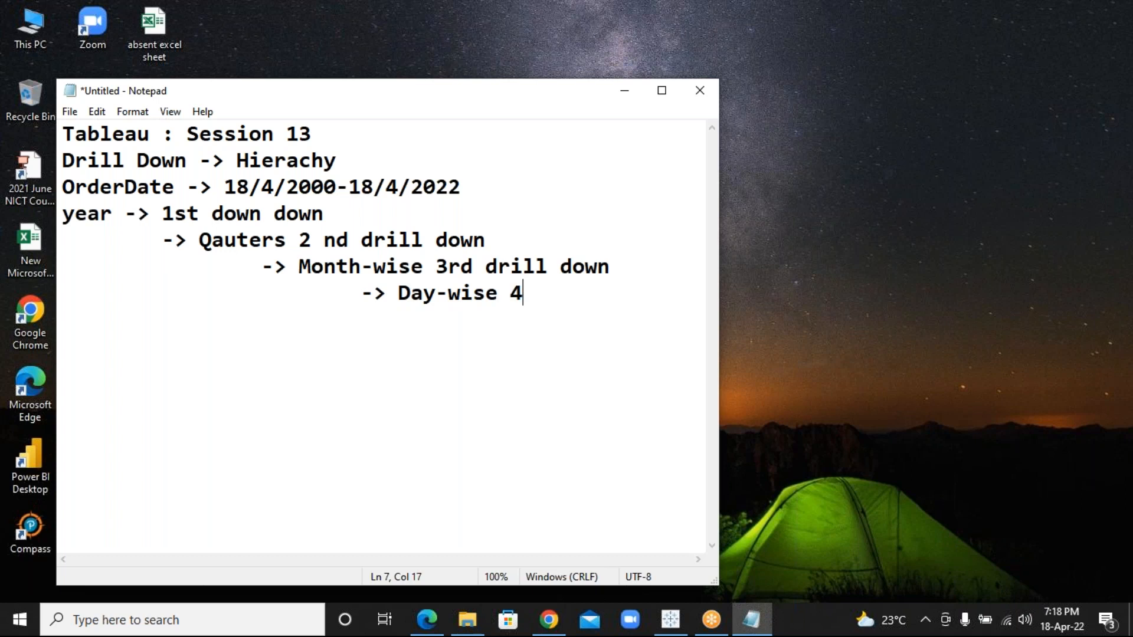
text(th drill down)
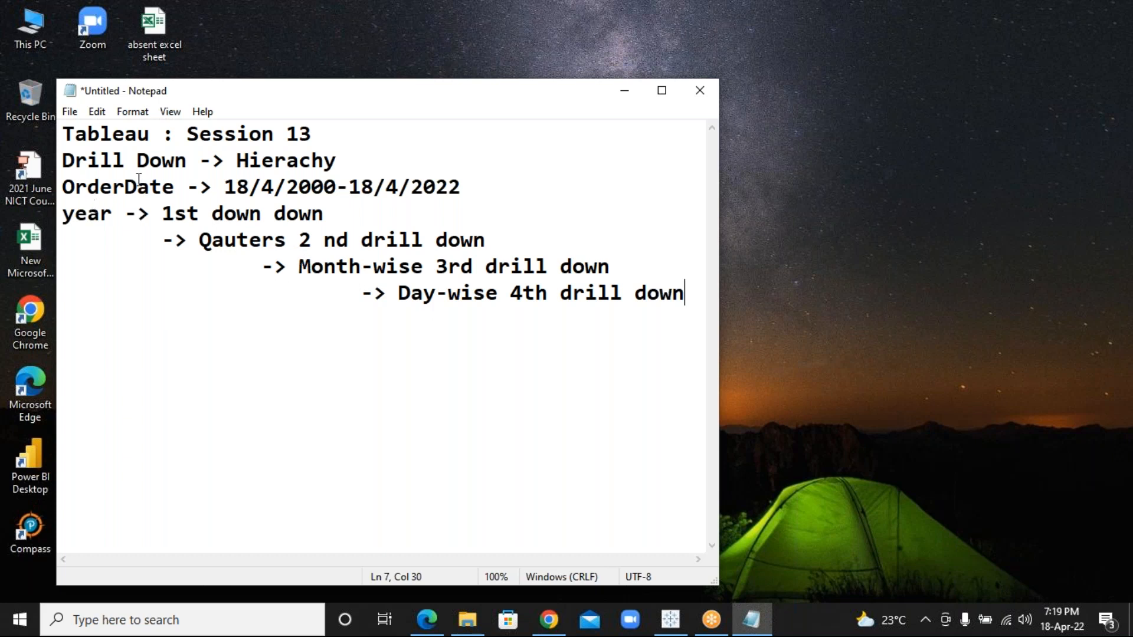
Step: Add the line "1. Automate [ drill down ]" below the day-wise line, leaving one blank line between them
click(175, 187)
drag(175, 187, 68, 187)
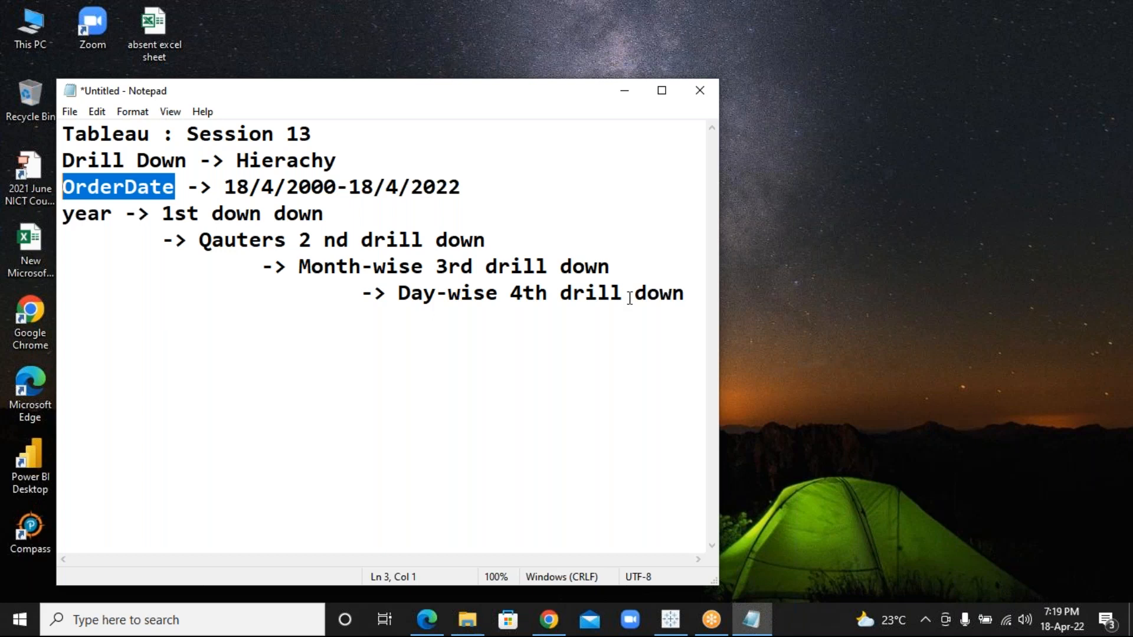
click(694, 295)
key(Return)
key(Return)
text(1. Dy)
key(BackSpace)
key(BackSpace)
text(Automate )
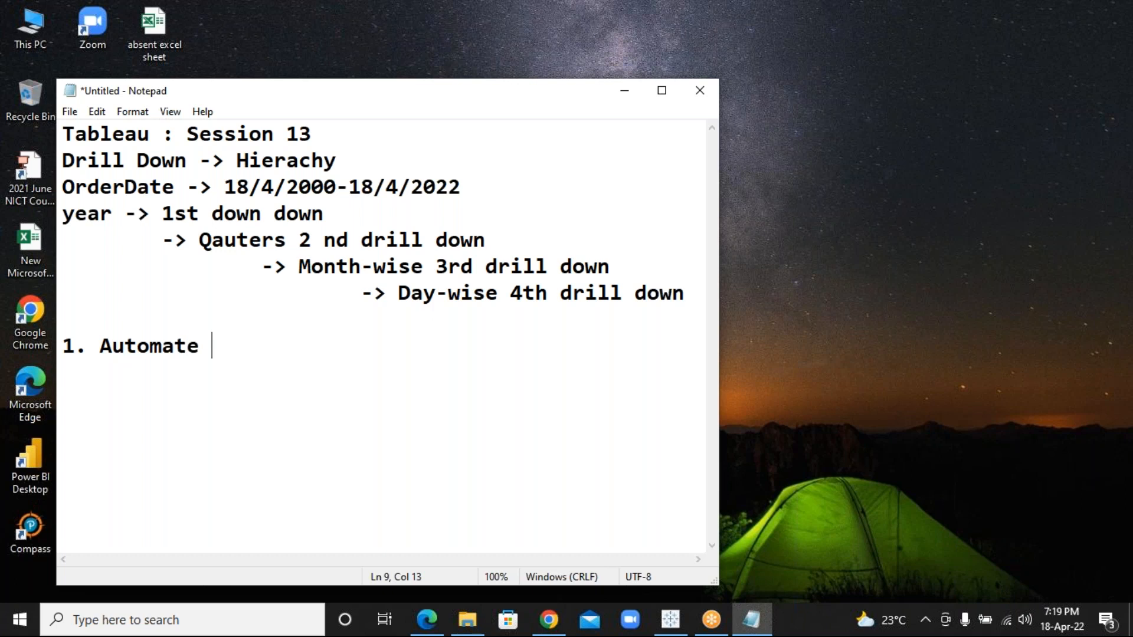
text([ drill down )
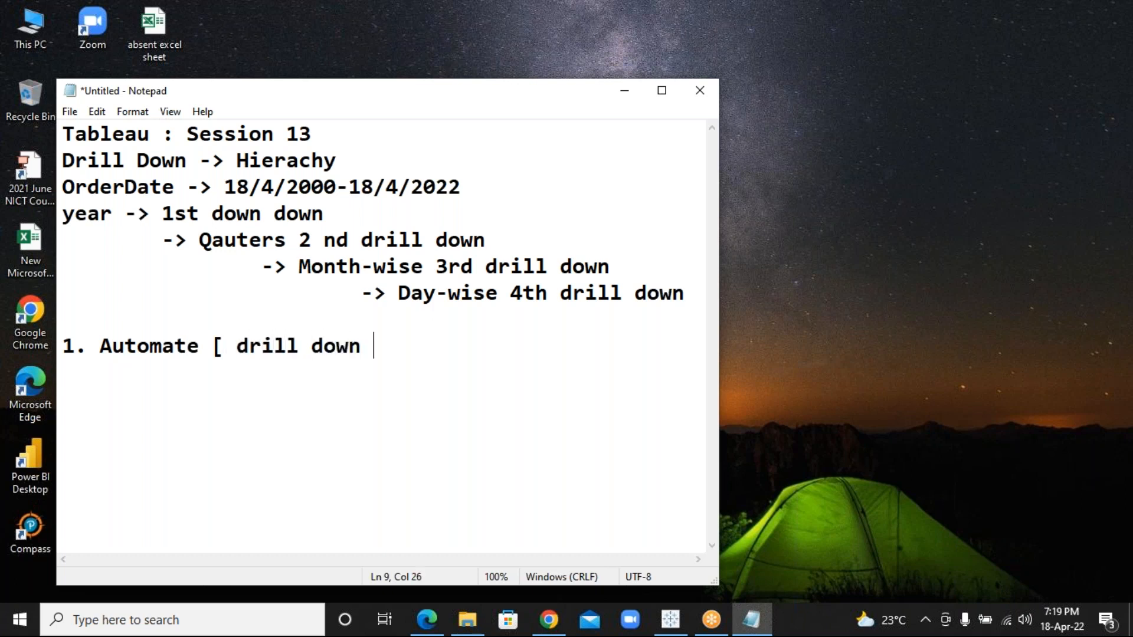
text(])
Step: Add the line "2. Manual [ drill down ]" directly below the Automate line
key(Return)
text(2. Mau)
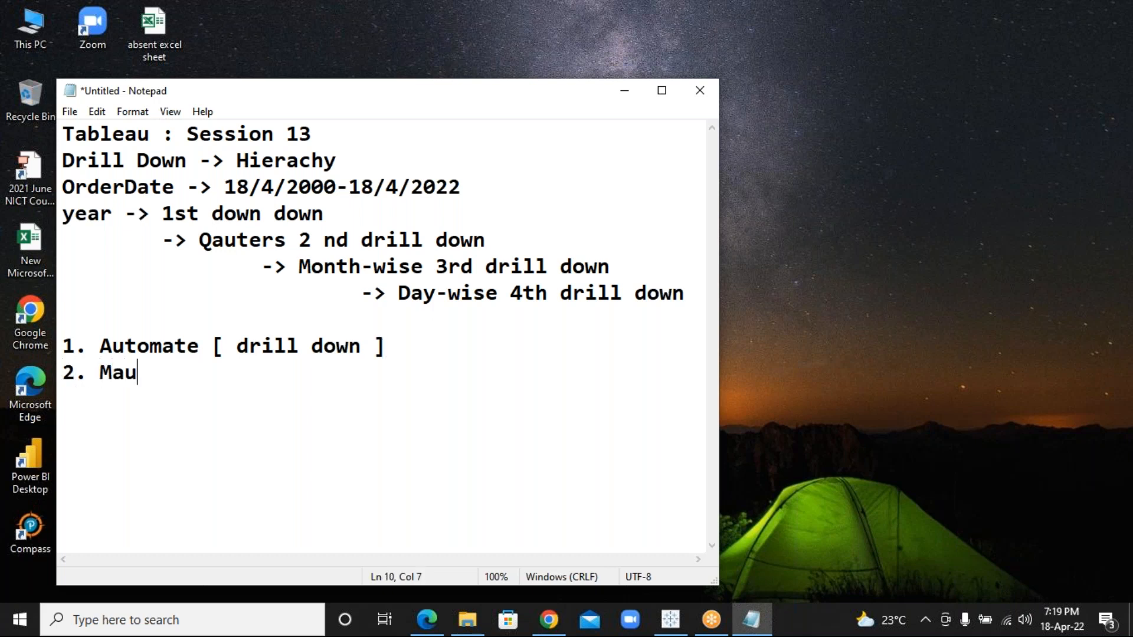
key(BackSpace)
text(nual [)
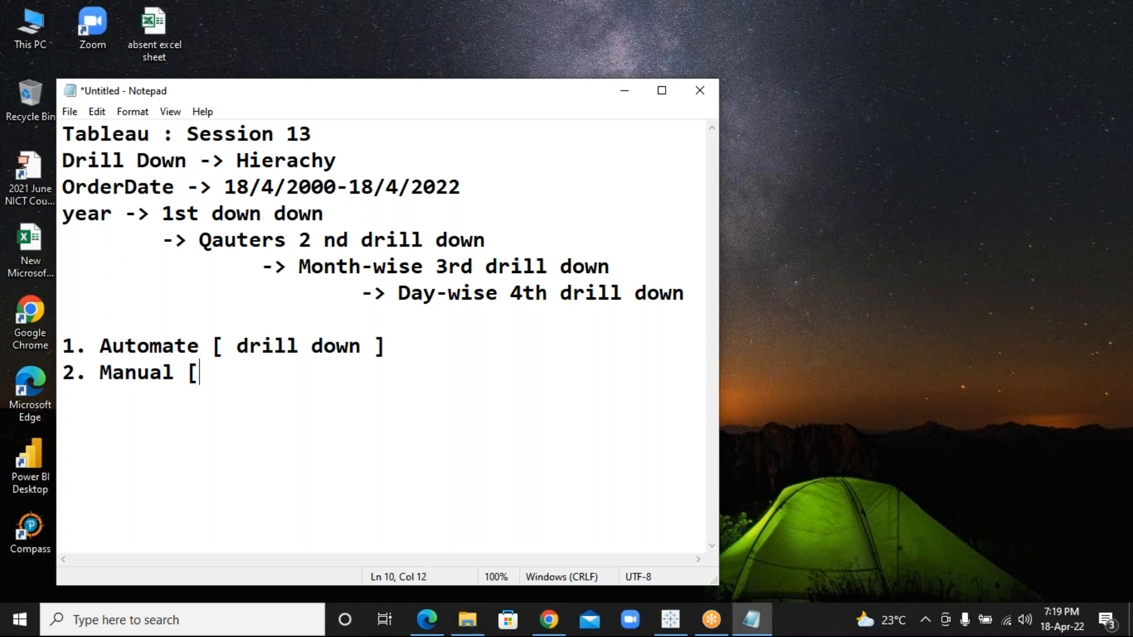
text( drill dow)
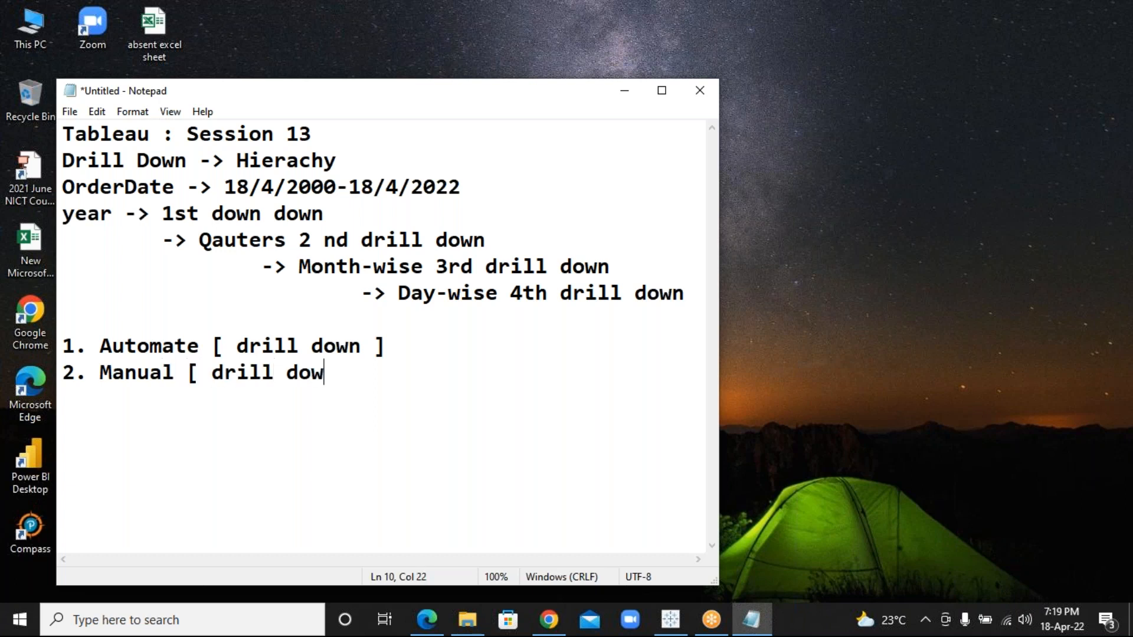
text(n ])
Step: Add the line "Grouping & UnGrouping" below the Manual line, separated by one blank line
key(Return)
key(Return)
text(Grou)
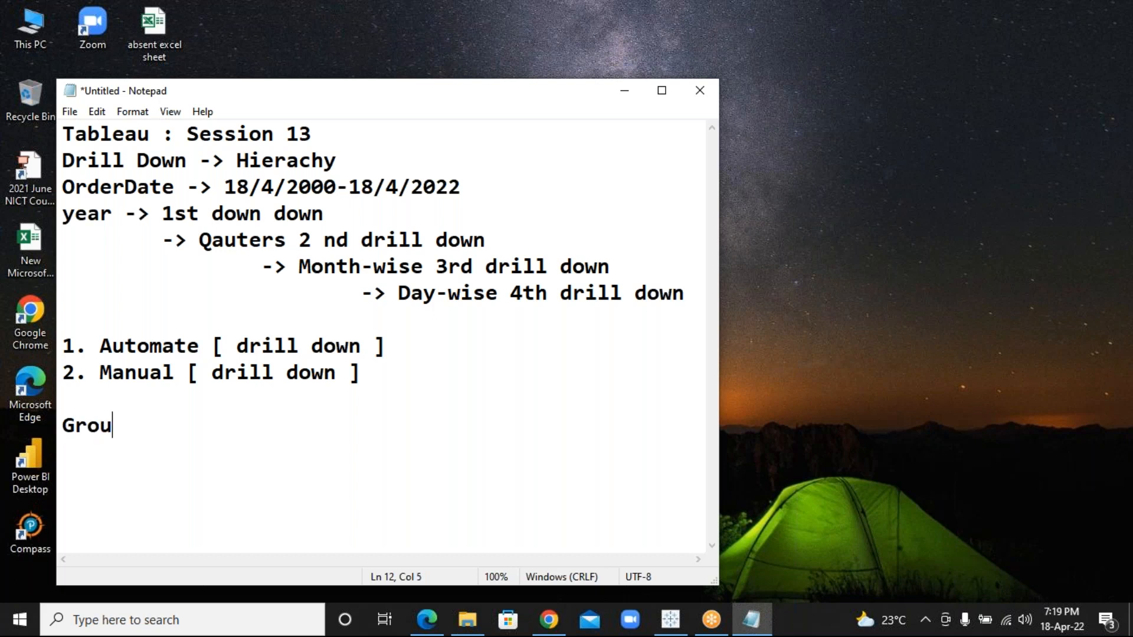
text(pin)
text(g & Un)
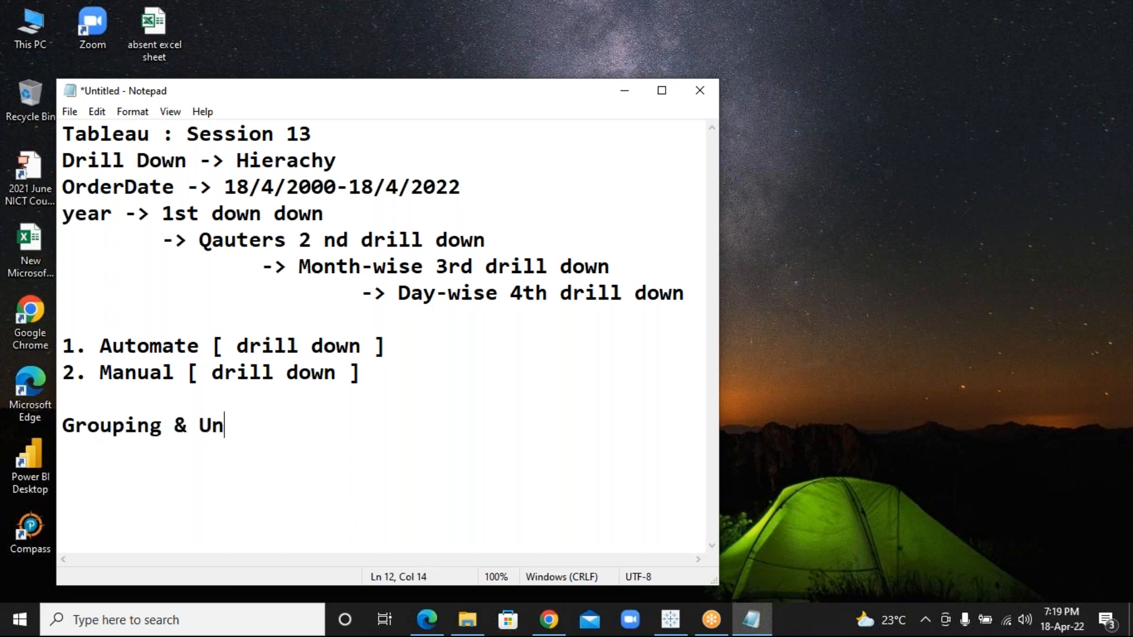
text(Grouping)
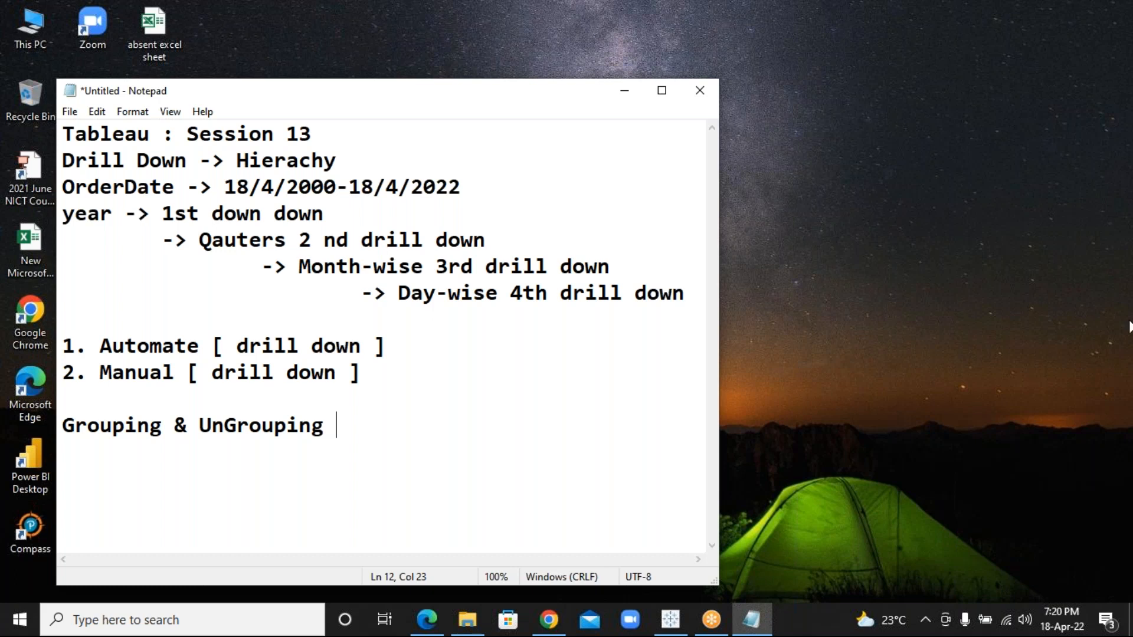
Step: Start saving the notes to the Desktop, creating and opening a new folder named "Tableau" there
click(1132, 477)
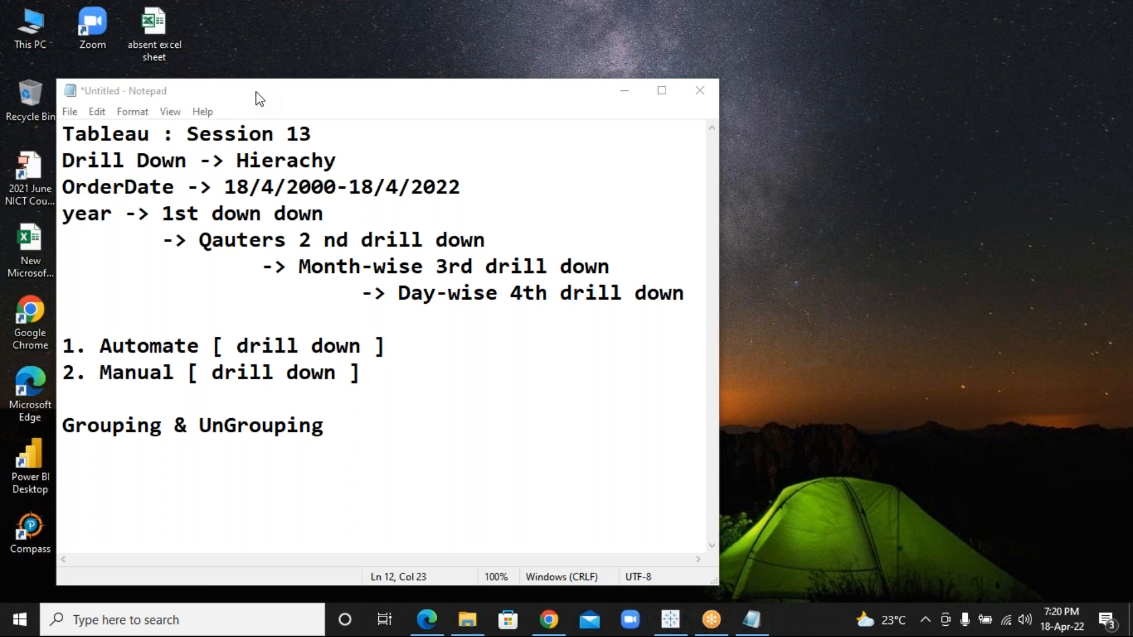
click(323, 100)
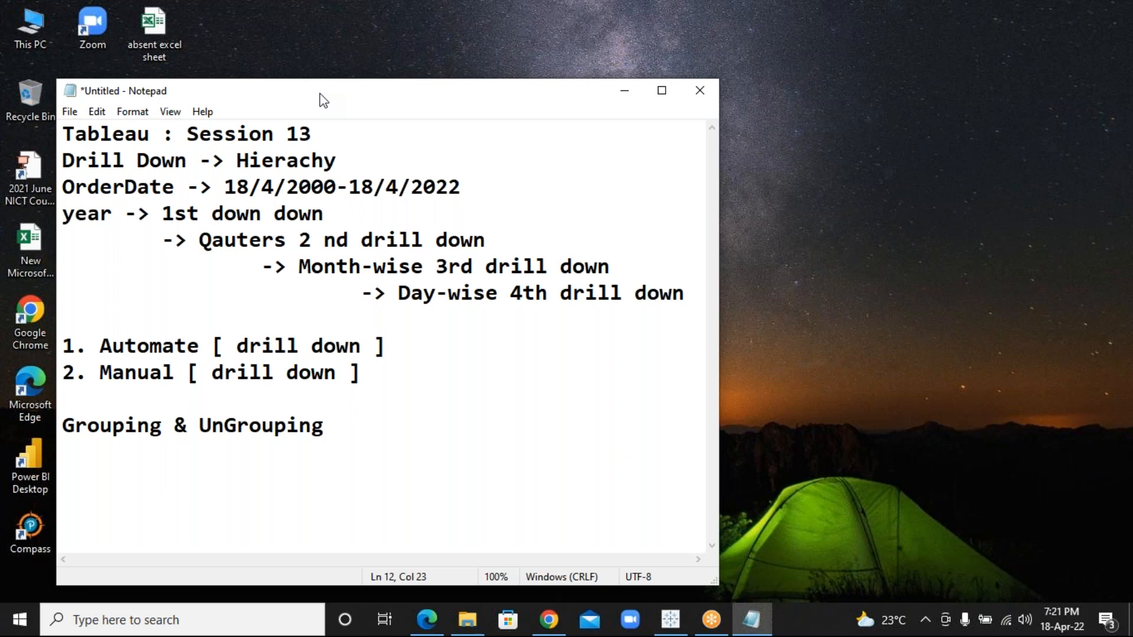
drag(341, 92, 413, 87)
click(142, 107)
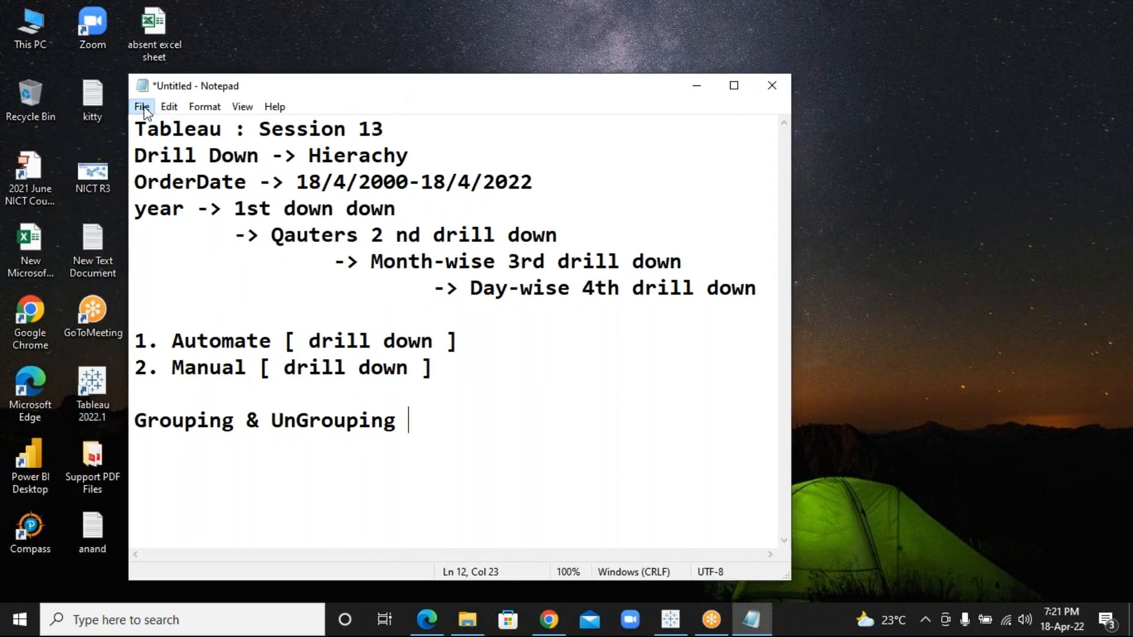
click(168, 180)
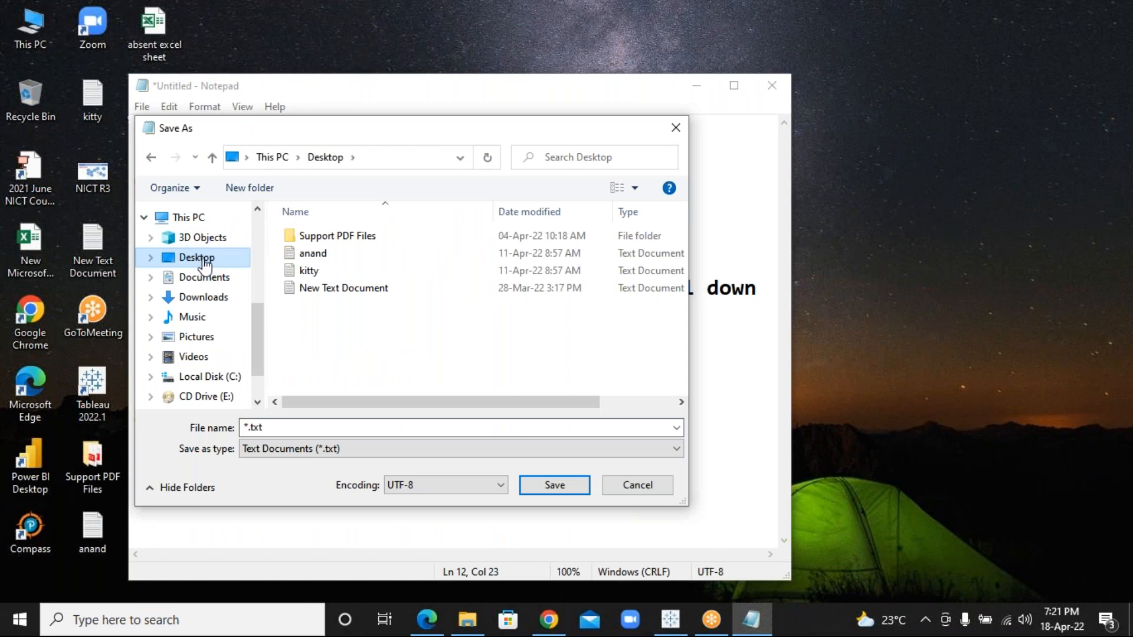
click(258, 192)
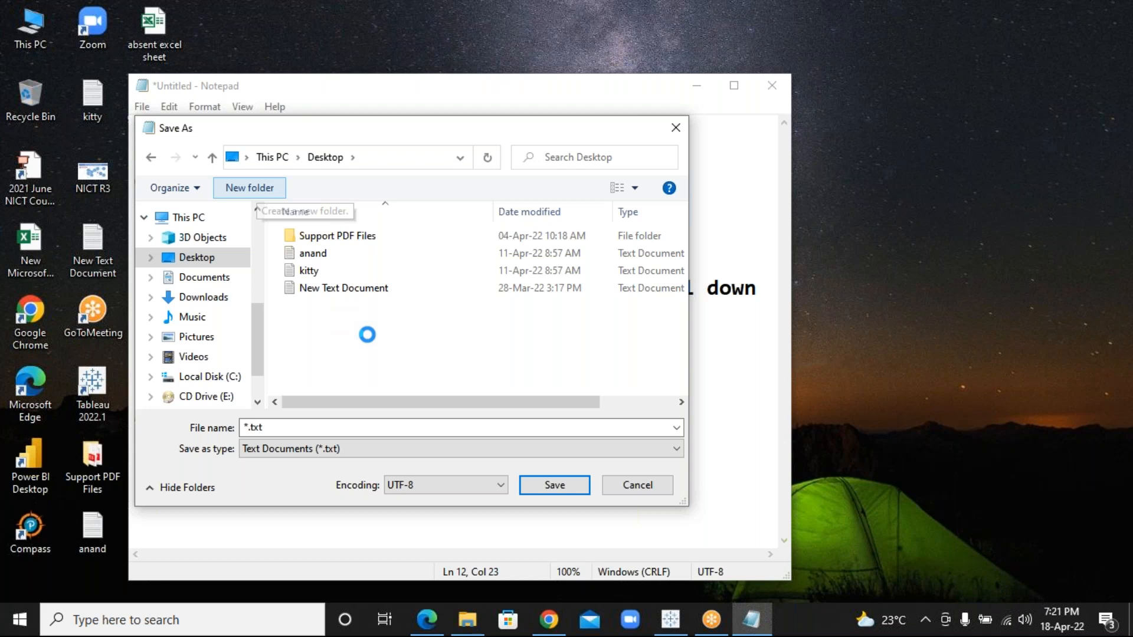
text(Tableau)
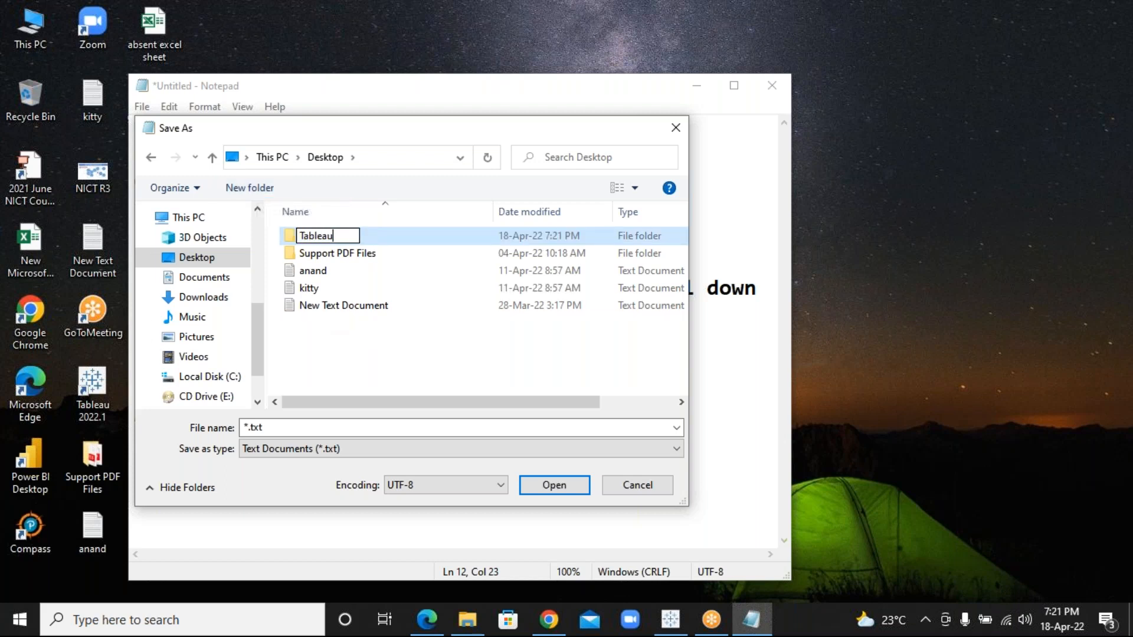
key(Return)
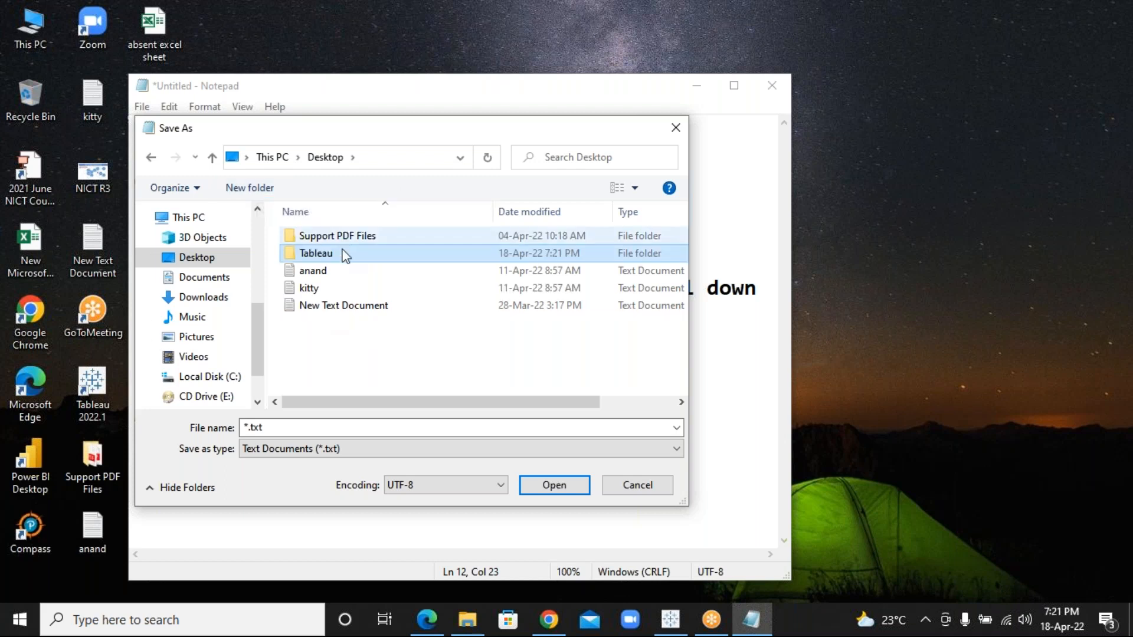
double_click(344, 254)
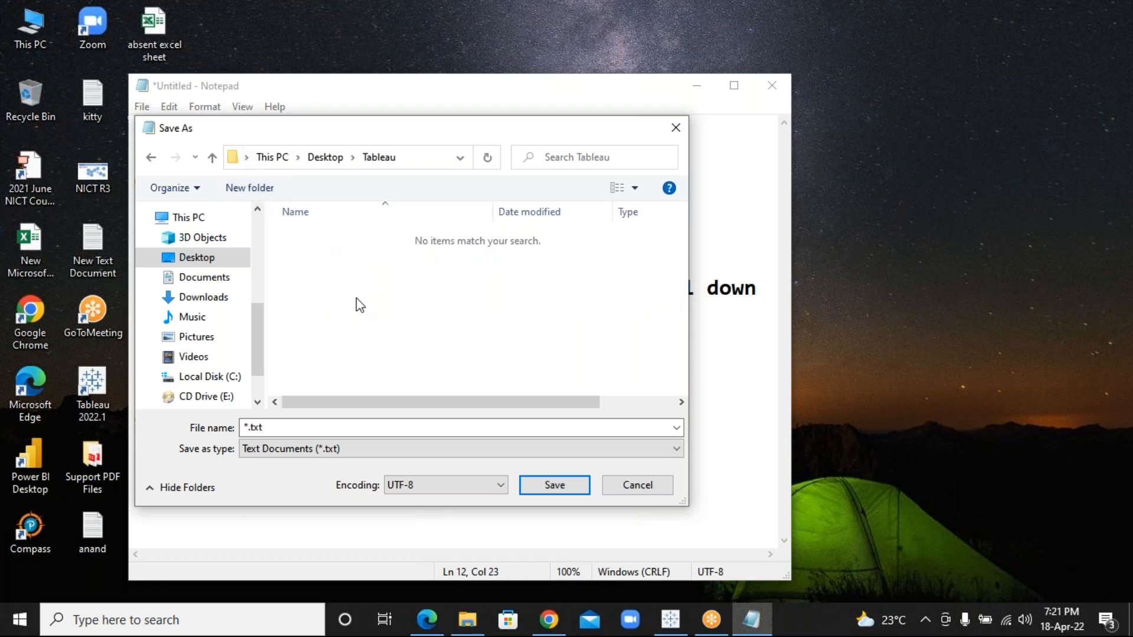
Step: Create a folder named "Session 13" inside the Tableau folder and open it as the save location
right_click(357, 298)
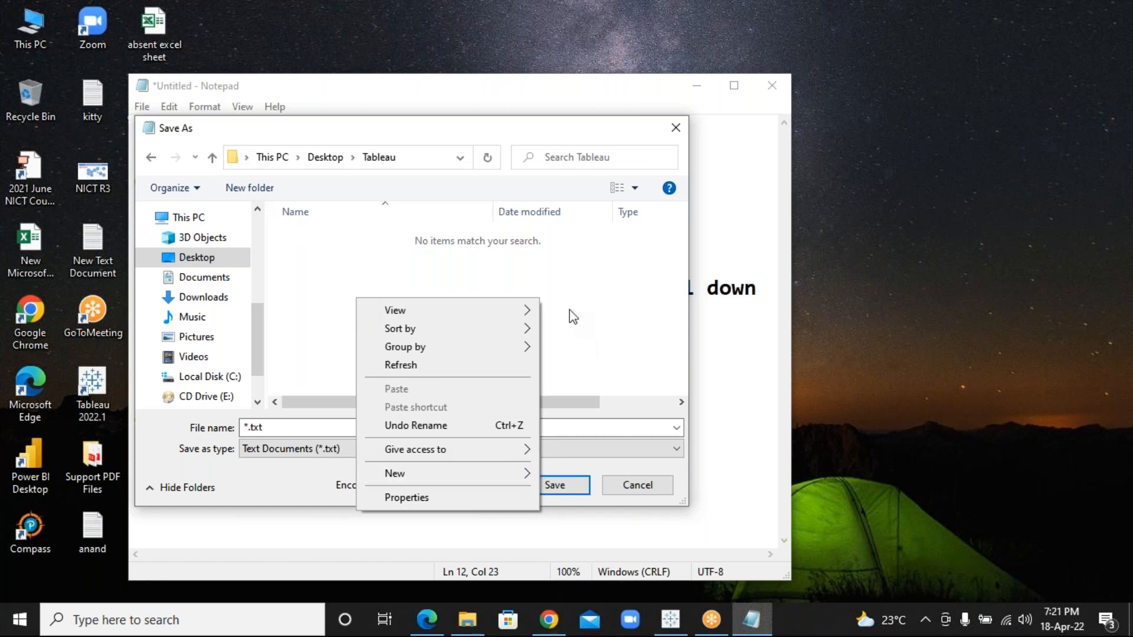
mouse_move(462, 476)
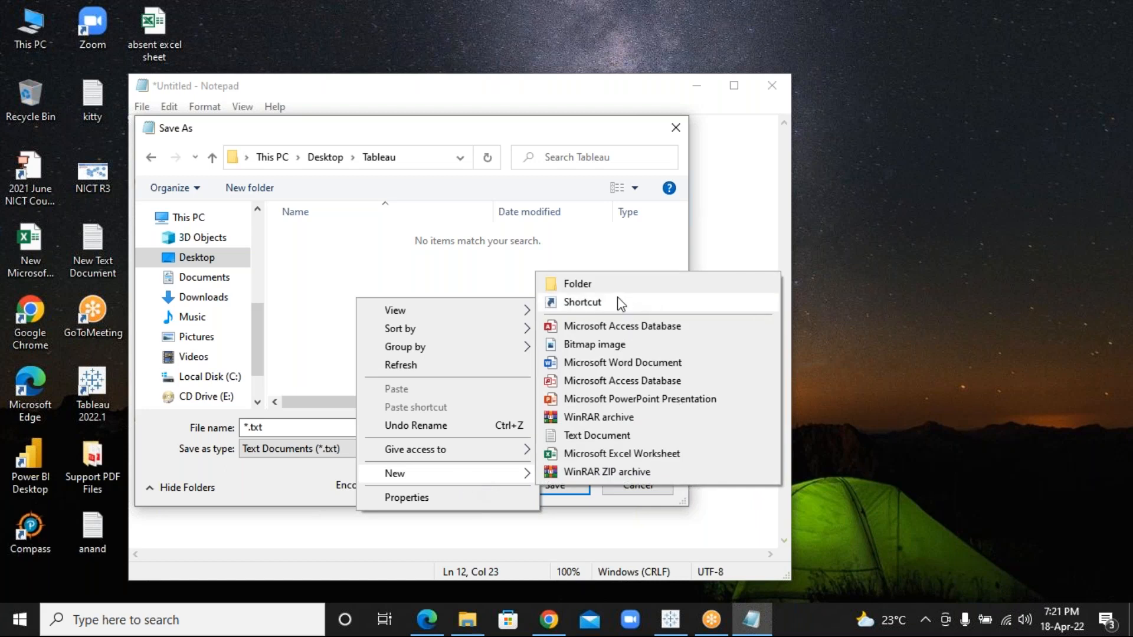
click(598, 284)
text(Session 1)
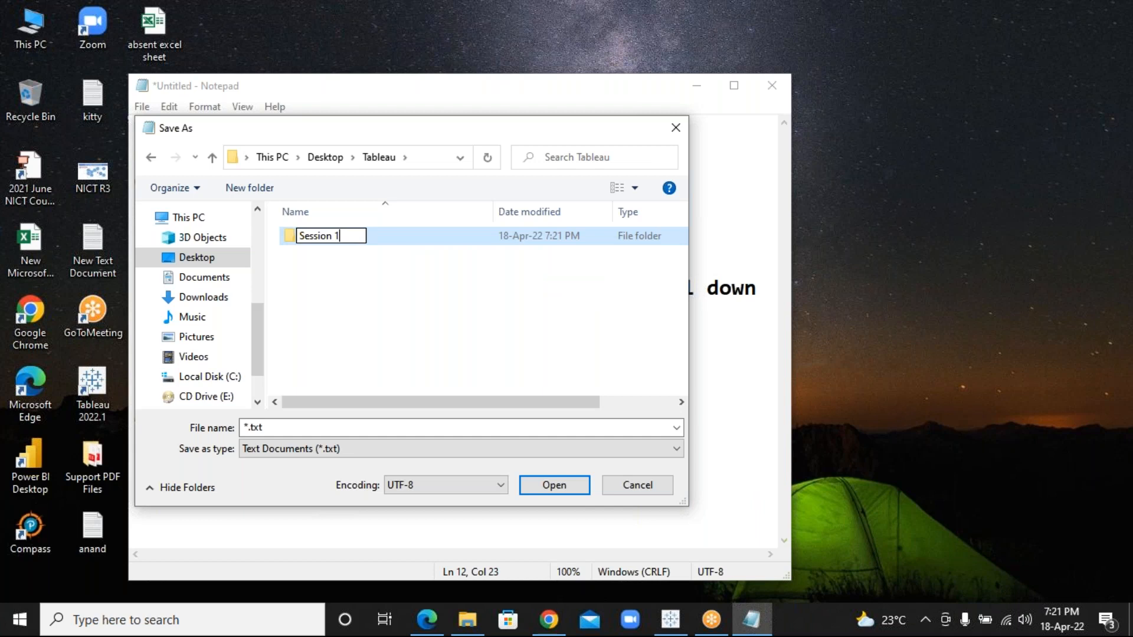
text(3)
click(370, 274)
click(371, 275)
double_click(345, 232)
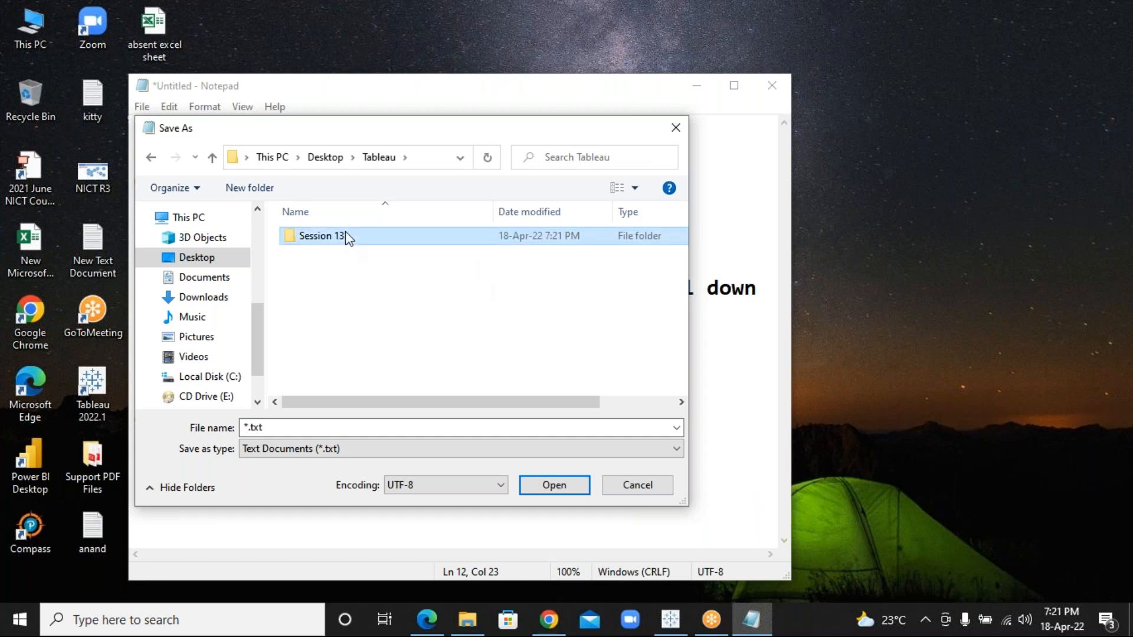
Step: Save the notes in the Session 13 folder as a text document named "Note"
click(280, 427)
key(BackSpace)
text(Note)
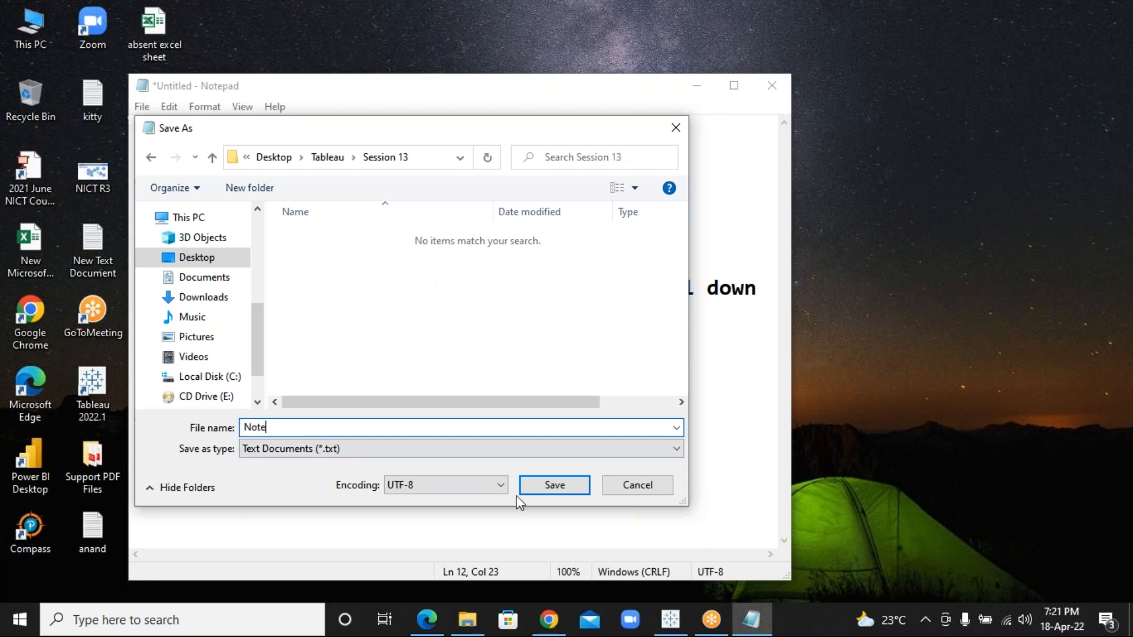
click(549, 480)
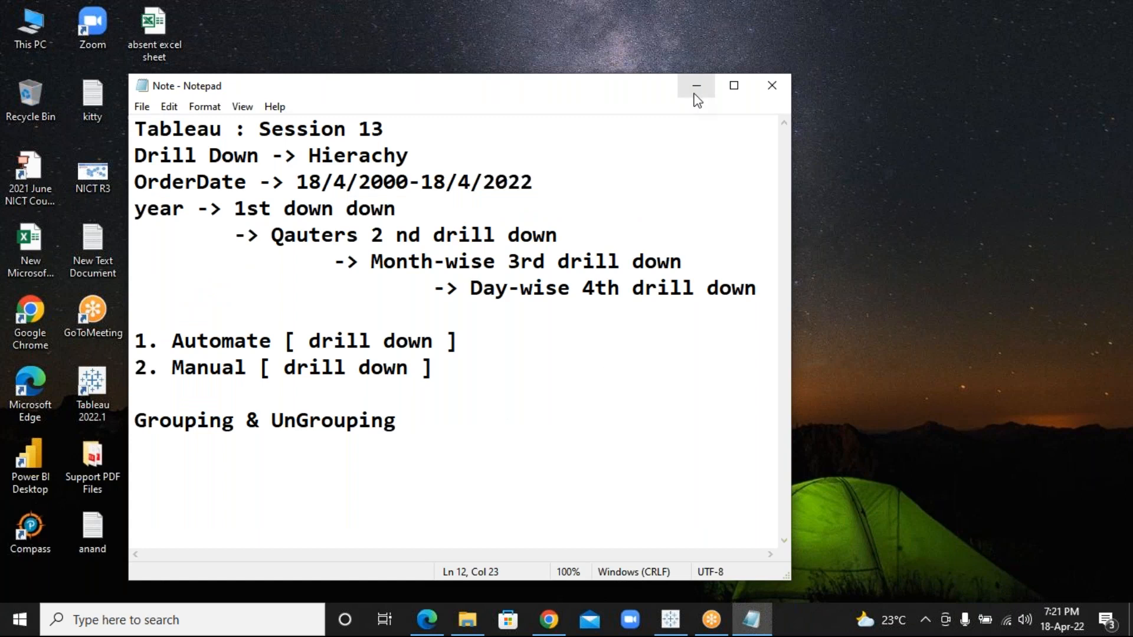
Step: Add a dashed separator line below "Grouping & UnGrouping" and move the Notepad window clear of the desktop icons
key(Return)
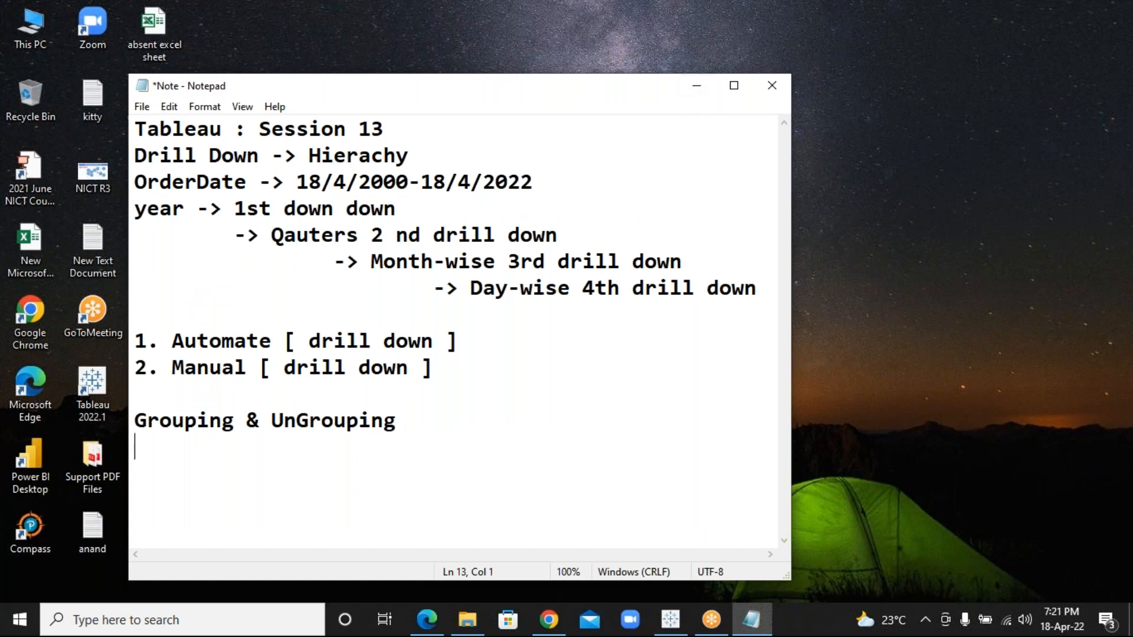
text(-------------------------------------)
key(Return)
drag(516, 89, 622, 60)
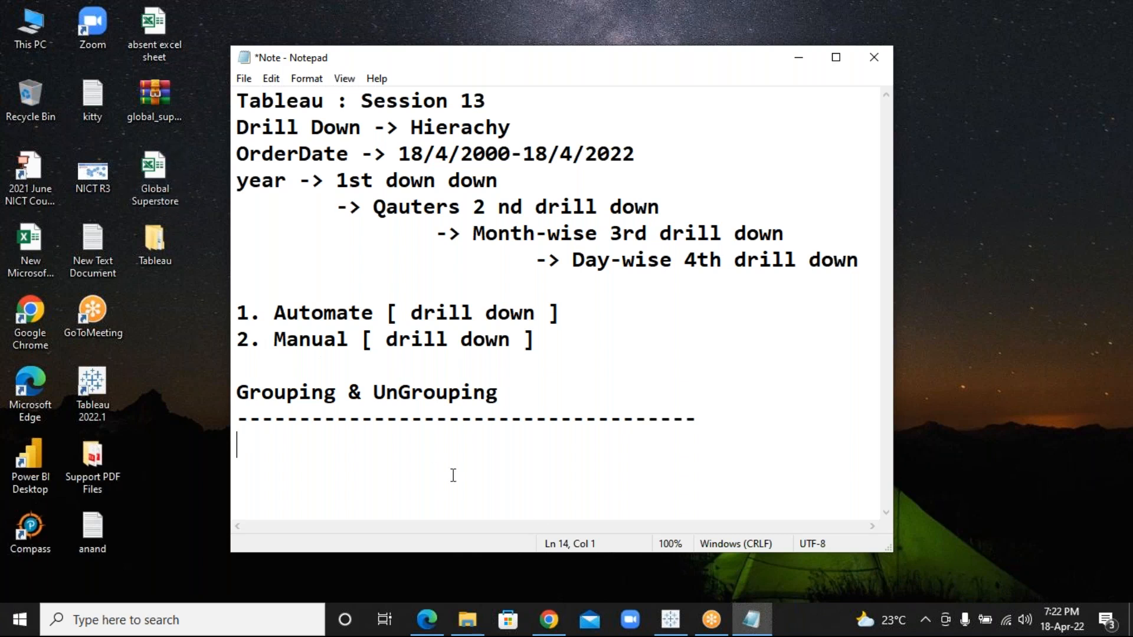
Step: Switch to Chrome and search Google for "global superstore tableau" in a new tab
click(552, 620)
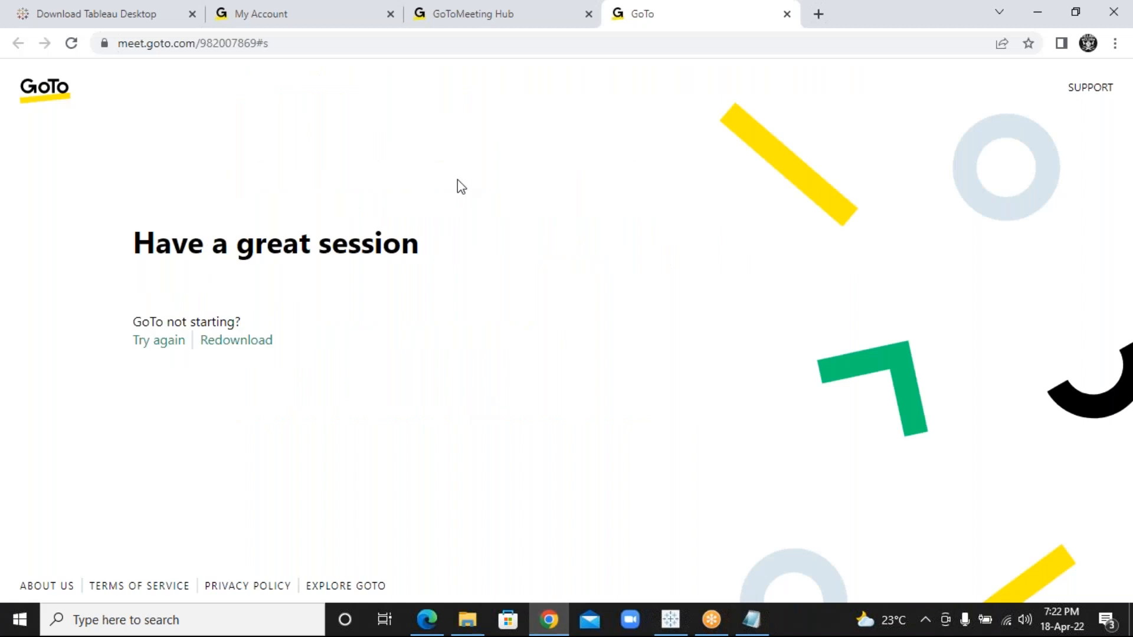
key(ctrl+t)
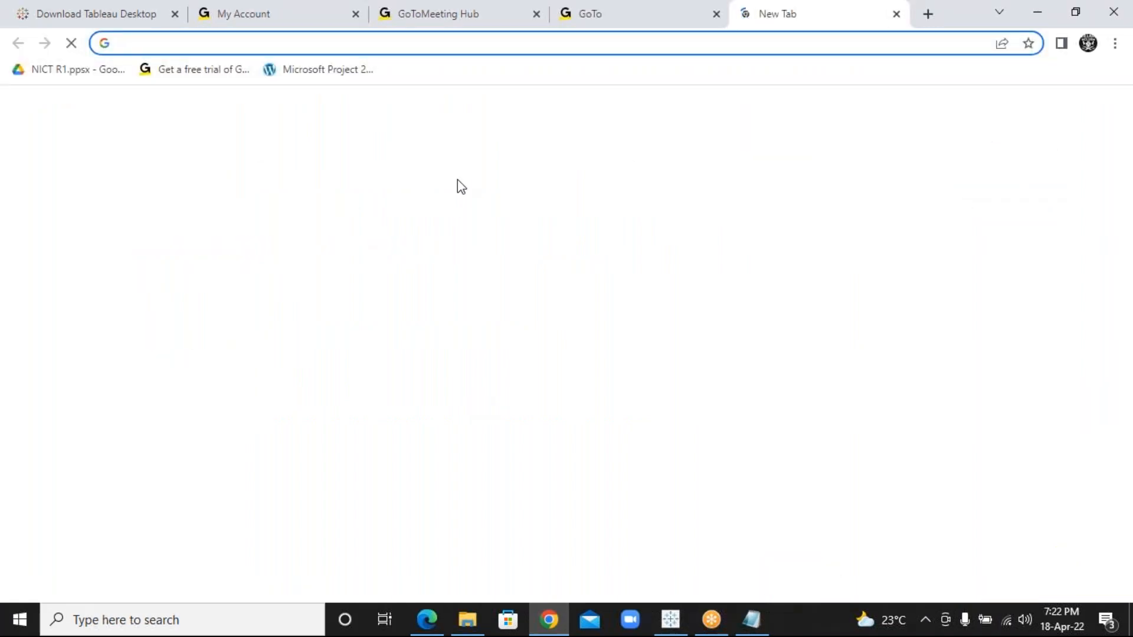
text(global)
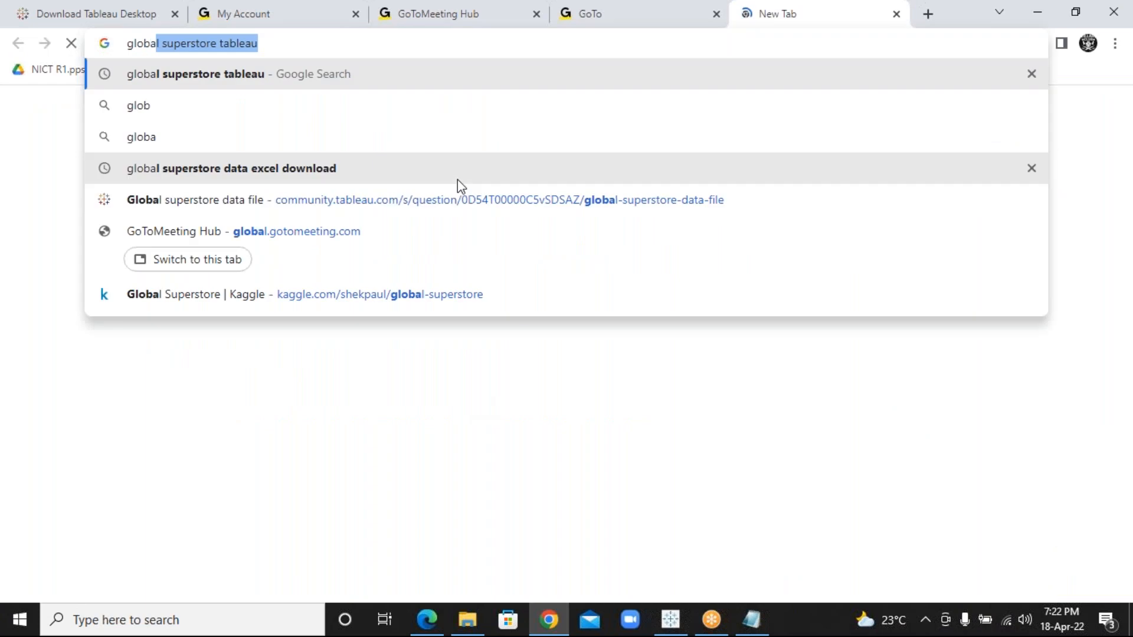
text(l)
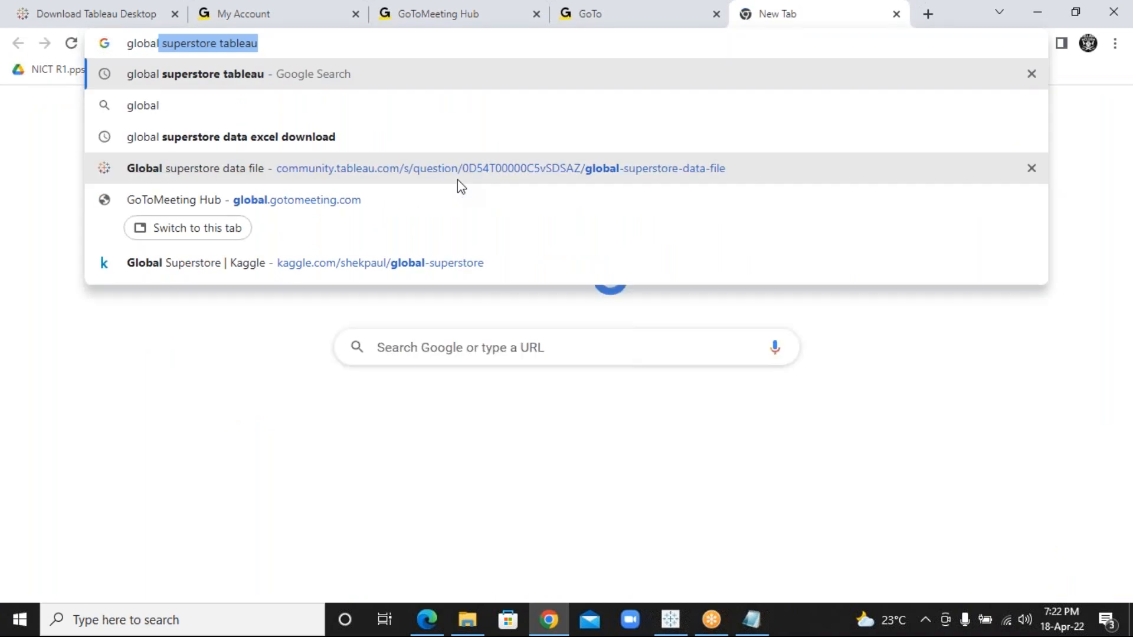
key(Return)
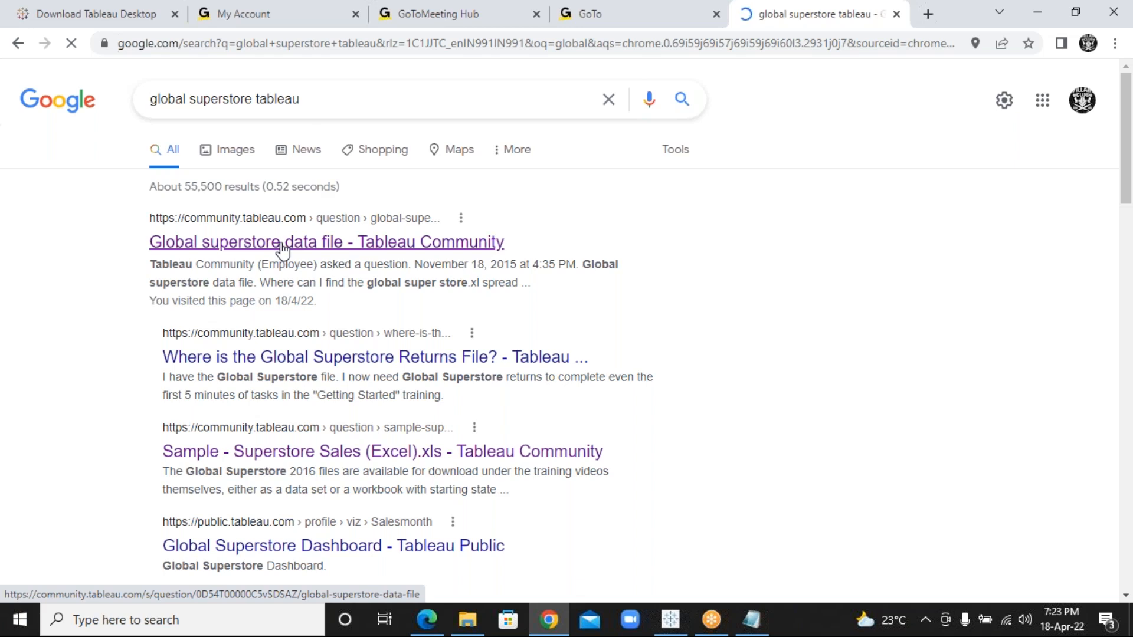
Step: Examine the "Global superstore data file" Tableau Community page for the dataset download link, and return to the Notepad notes
click(845, 77)
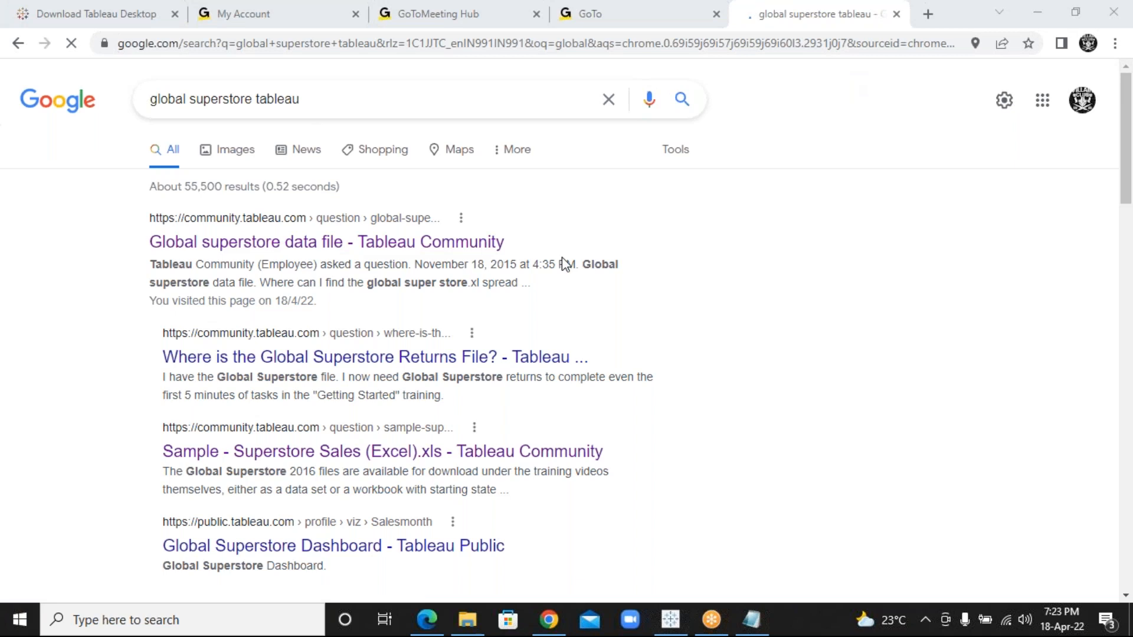
click(401, 250)
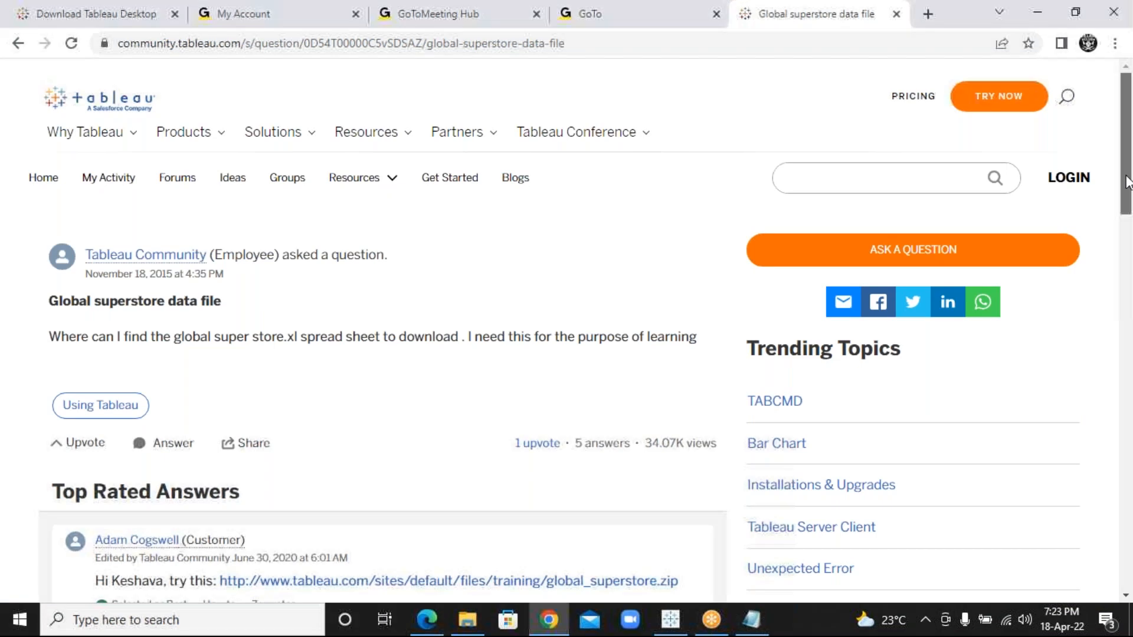
scroll(1126, 181, down, 3)
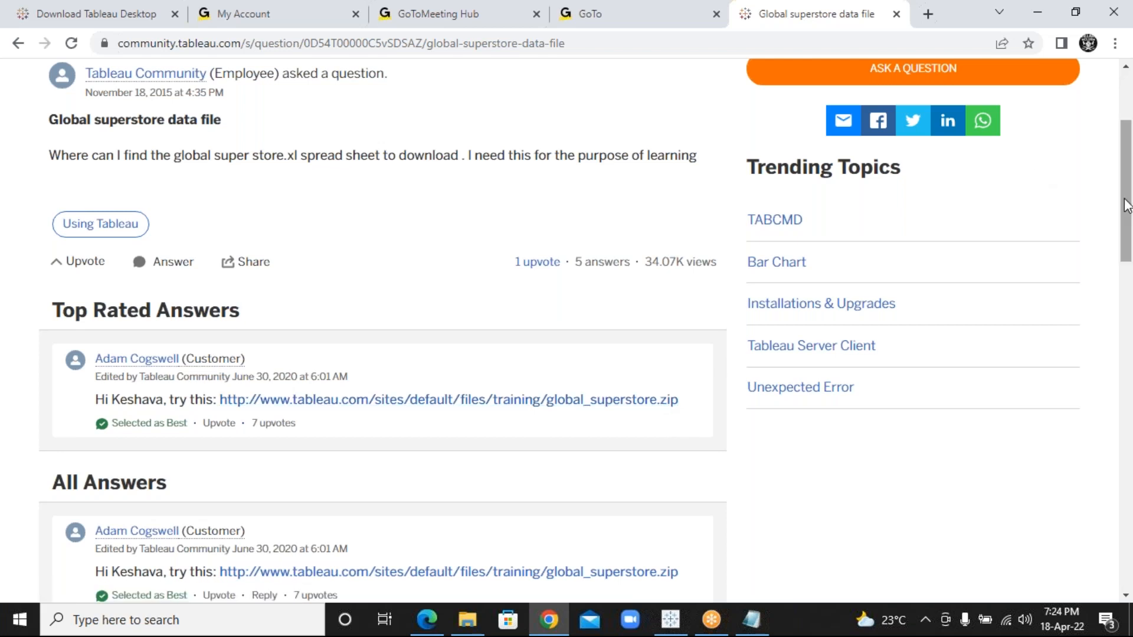
drag(1126, 204, 1126, 158)
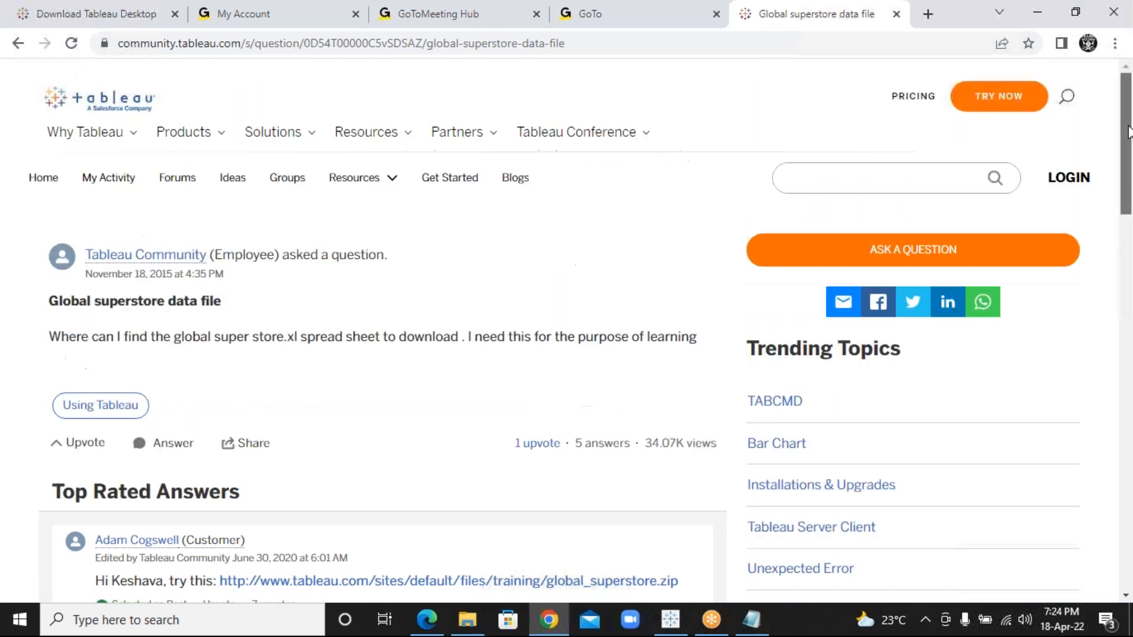
click(809, 28)
click(1030, 5)
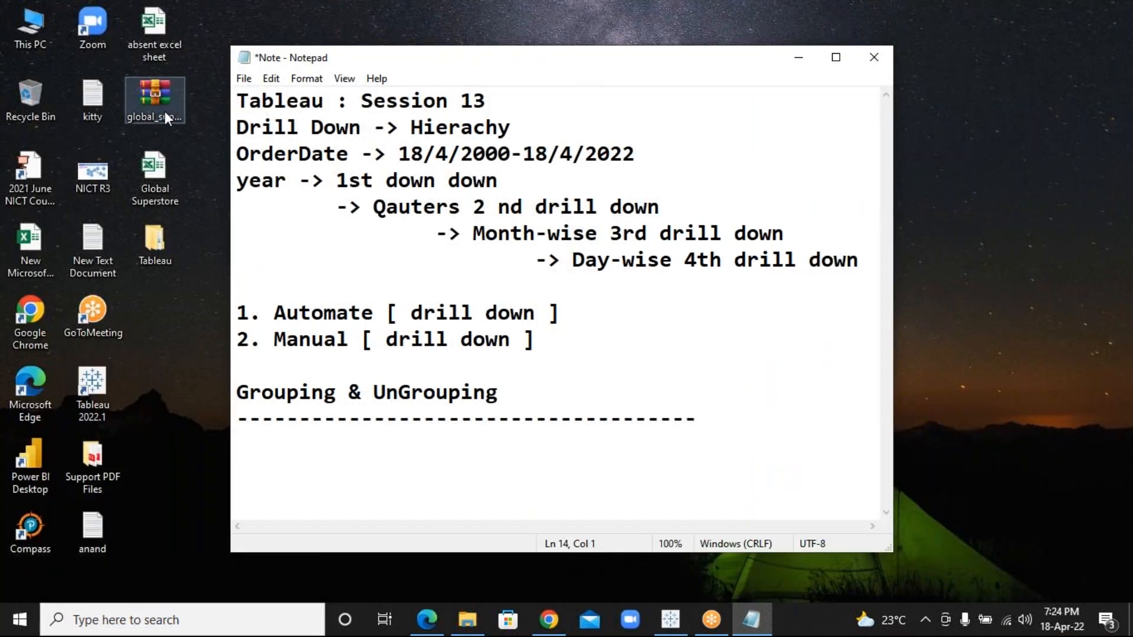
Step: Move the Global Superstore Excel file from the desktop into the Session 13 folder inside the Tableau folder
click(162, 177)
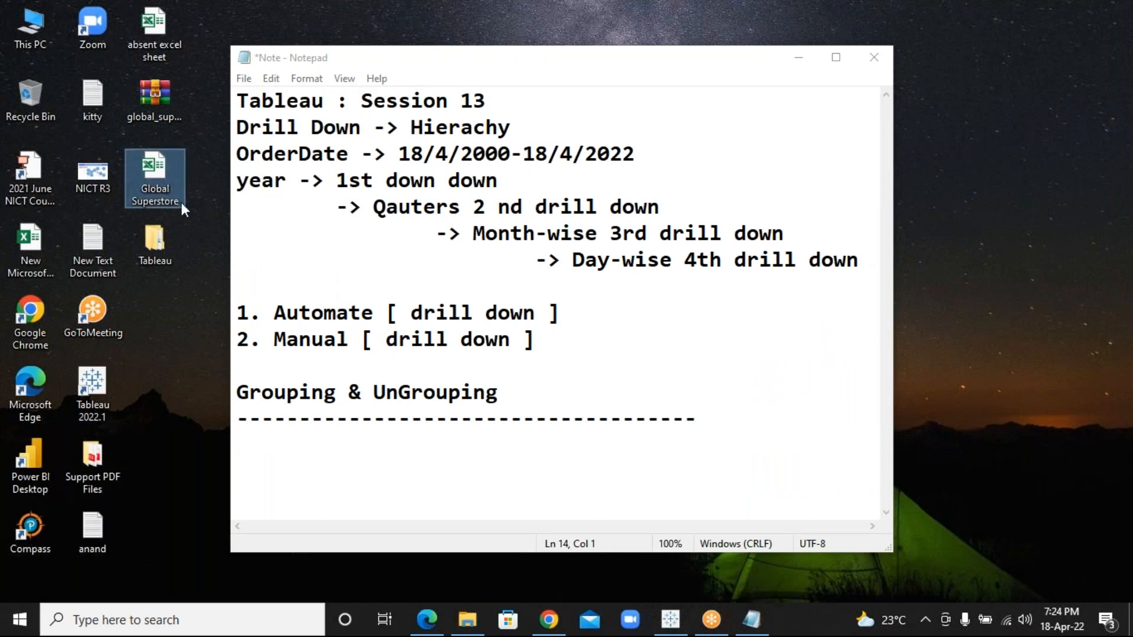
click(160, 234)
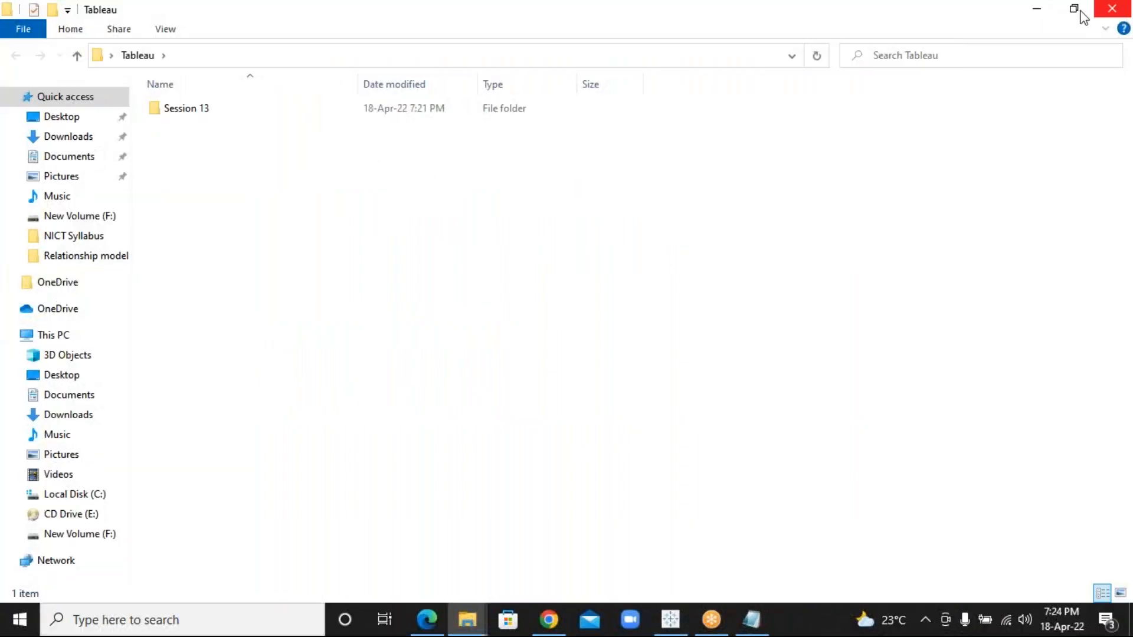
click(1081, 15)
drag(667, 42, 669, 85)
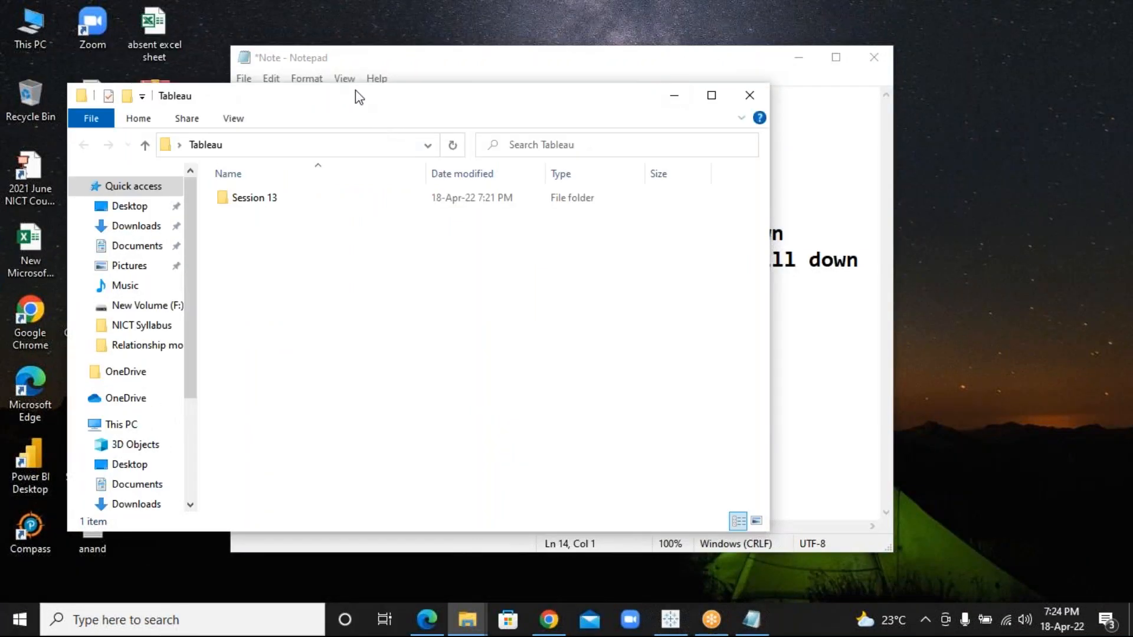
drag(355, 90, 470, 95)
click(361, 207)
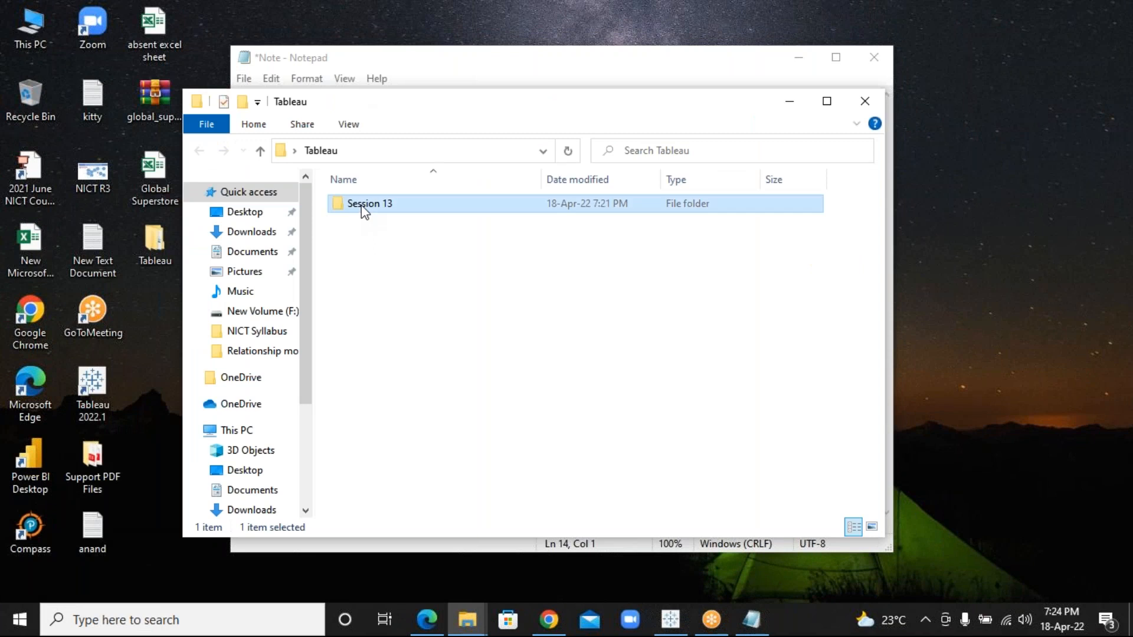
double_click(362, 206)
drag(161, 176, 486, 334)
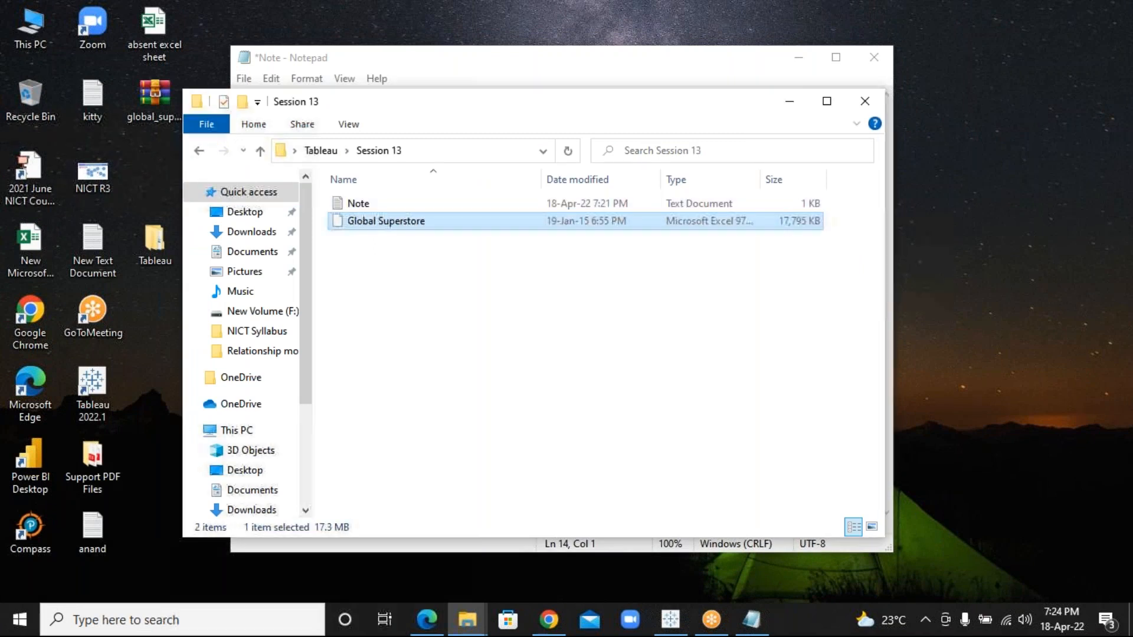
drag(631, 102, 493, 95)
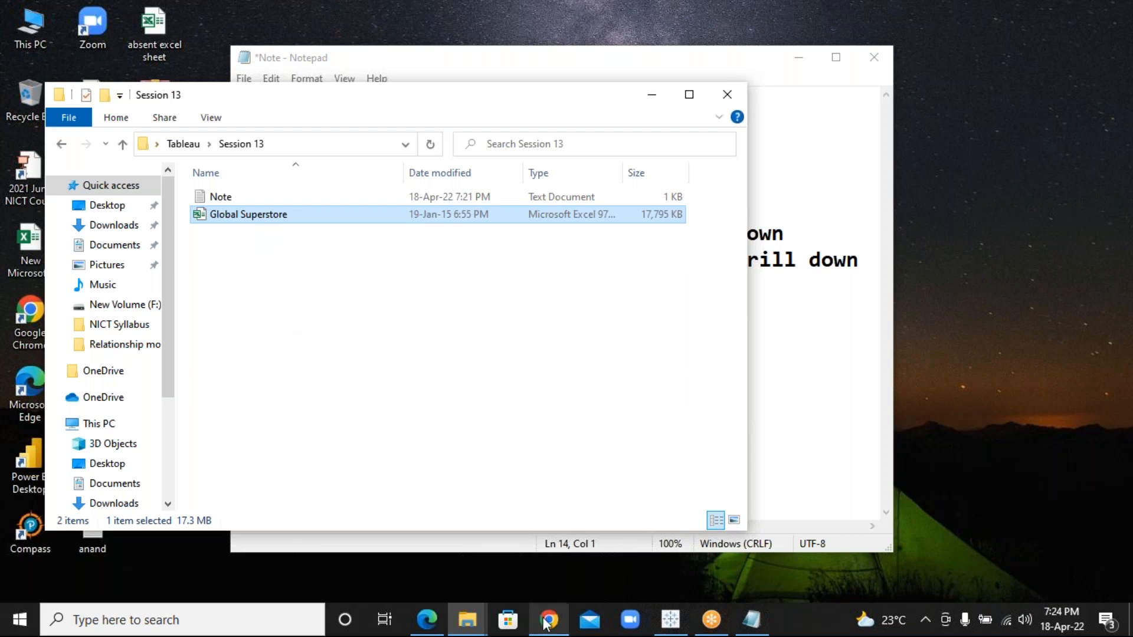
mouse_move(545, 624)
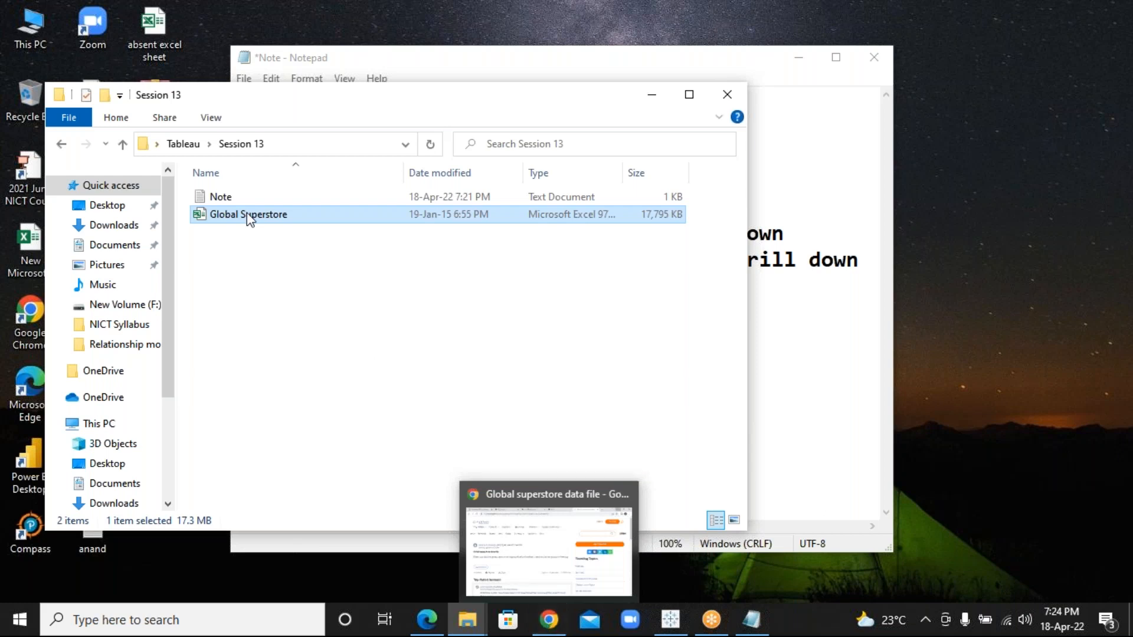
Step: Switch to Tableau and connect to the Global Superstore Microsoft Excel file in the desktop's Tableau > Session 13 folder
click(671, 618)
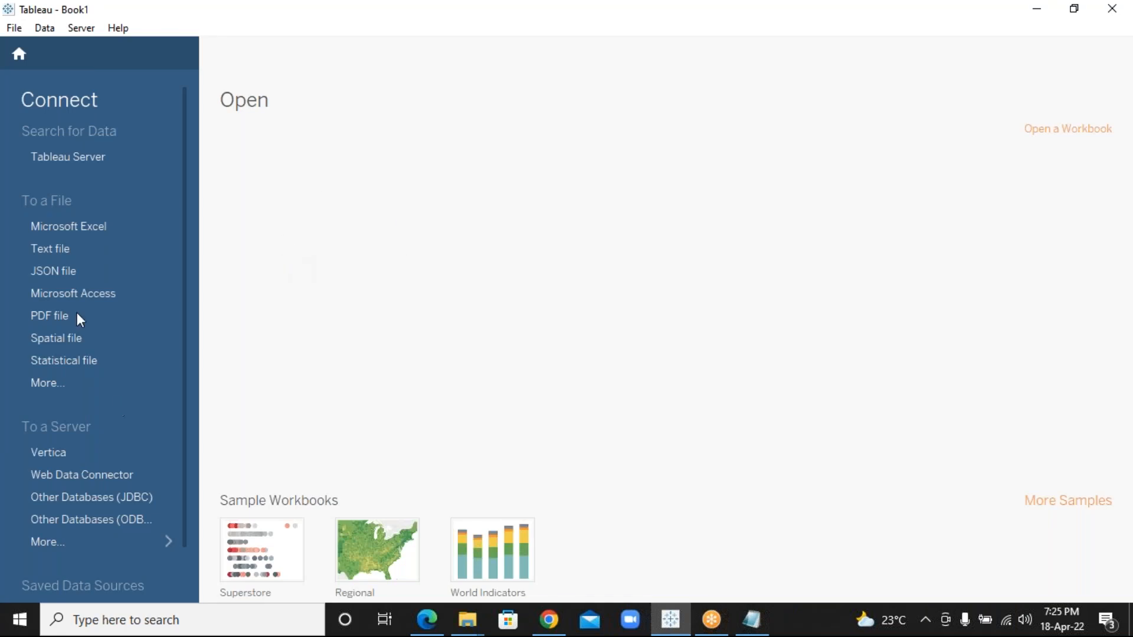
click(106, 225)
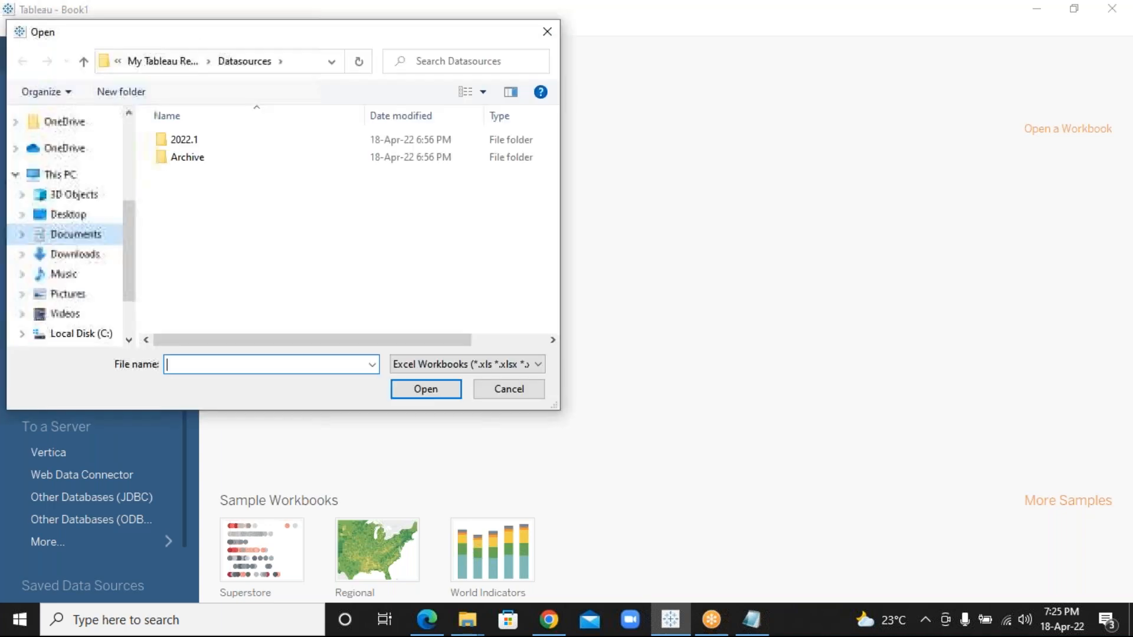
click(88, 218)
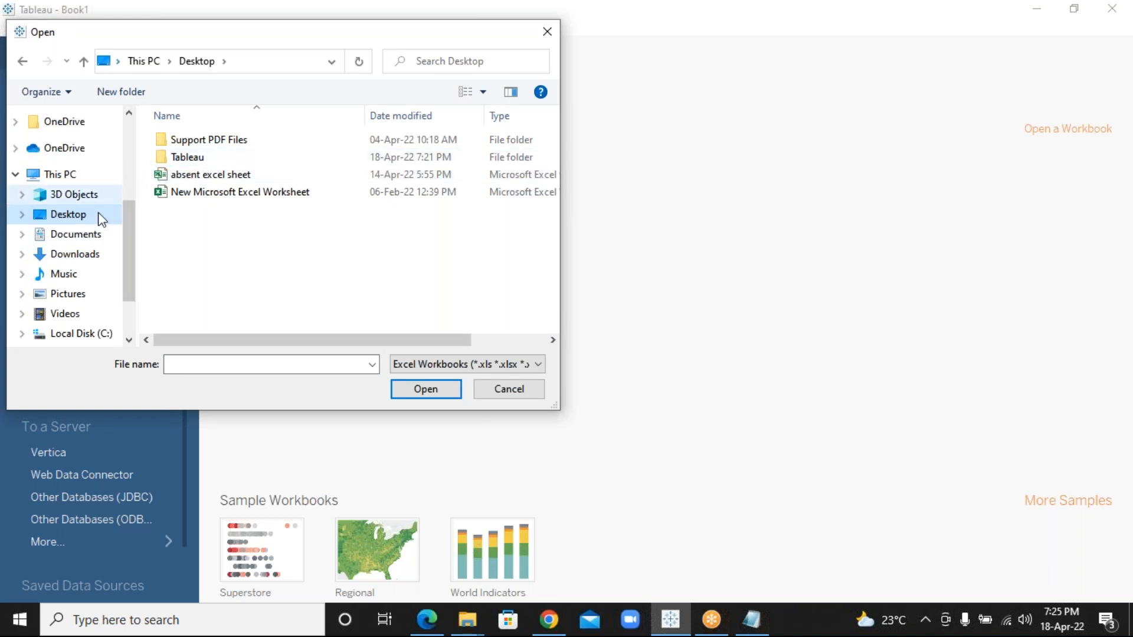
click(201, 158)
double_click(199, 158)
click(196, 145)
double_click(196, 146)
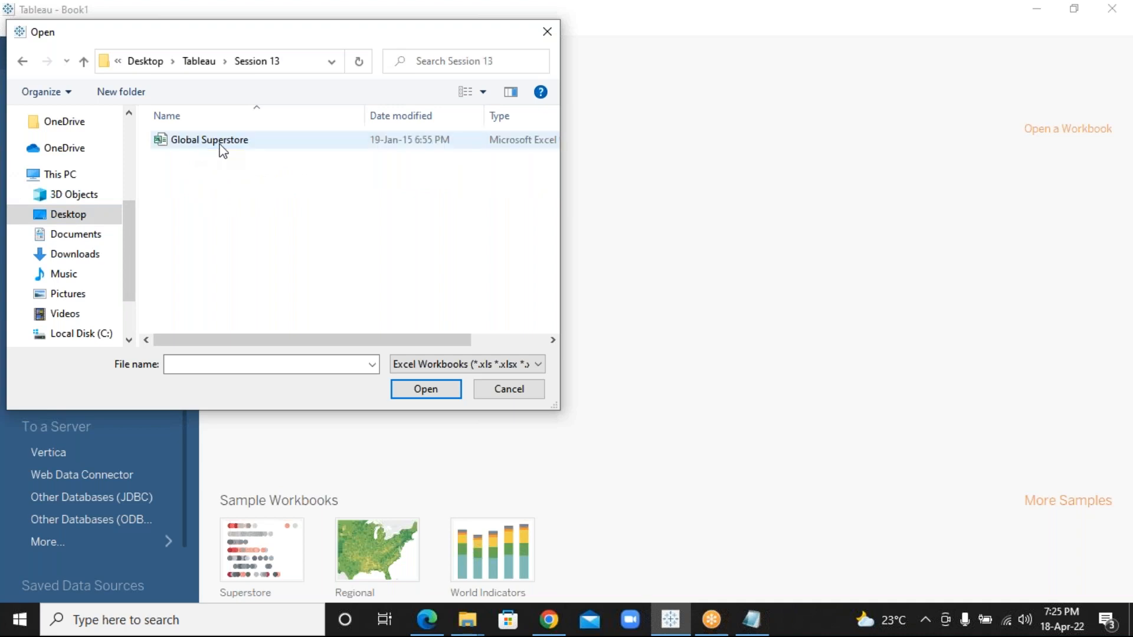
click(218, 145)
click(435, 394)
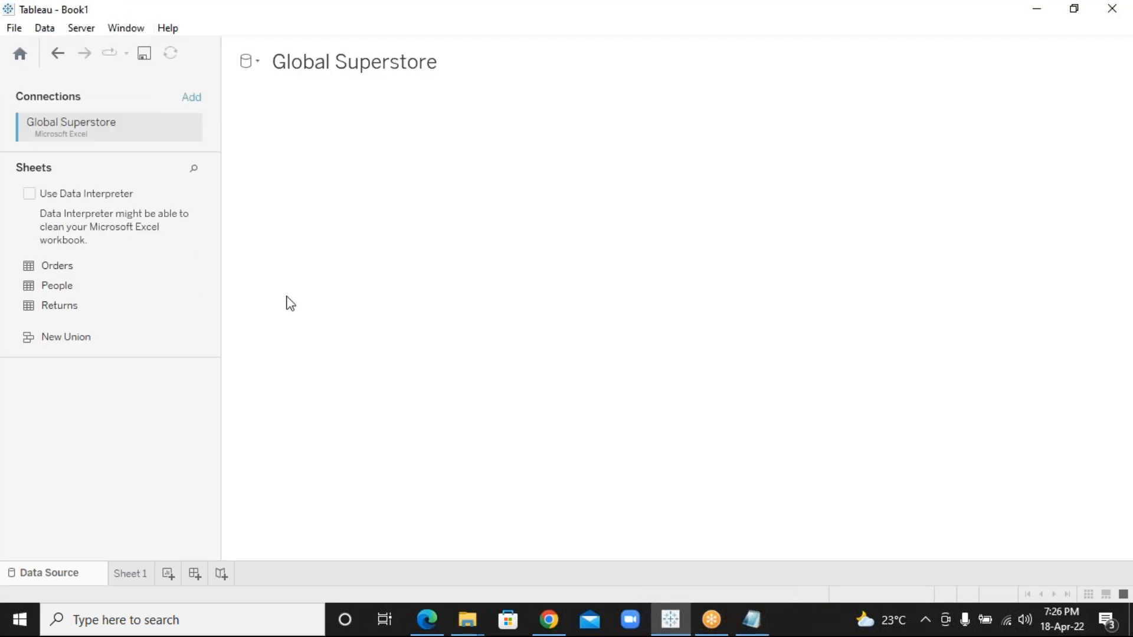
Step: Add the Orders sheet to the Global Superstore data source and go to the Sheet 1 worksheet
click(77, 272)
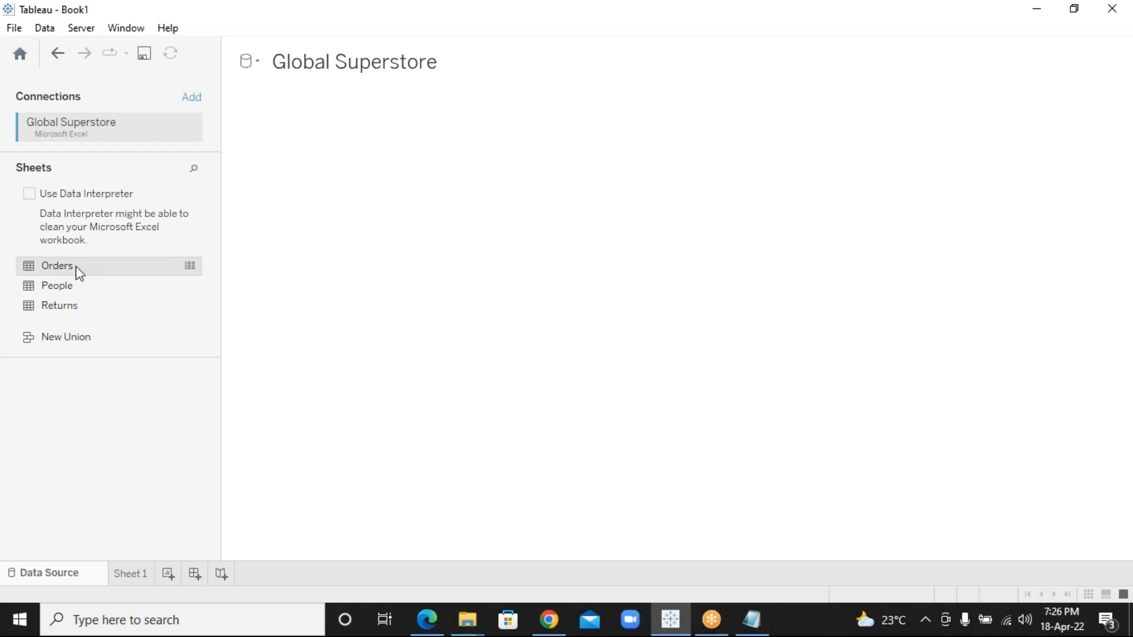
drag(78, 273, 356, 170)
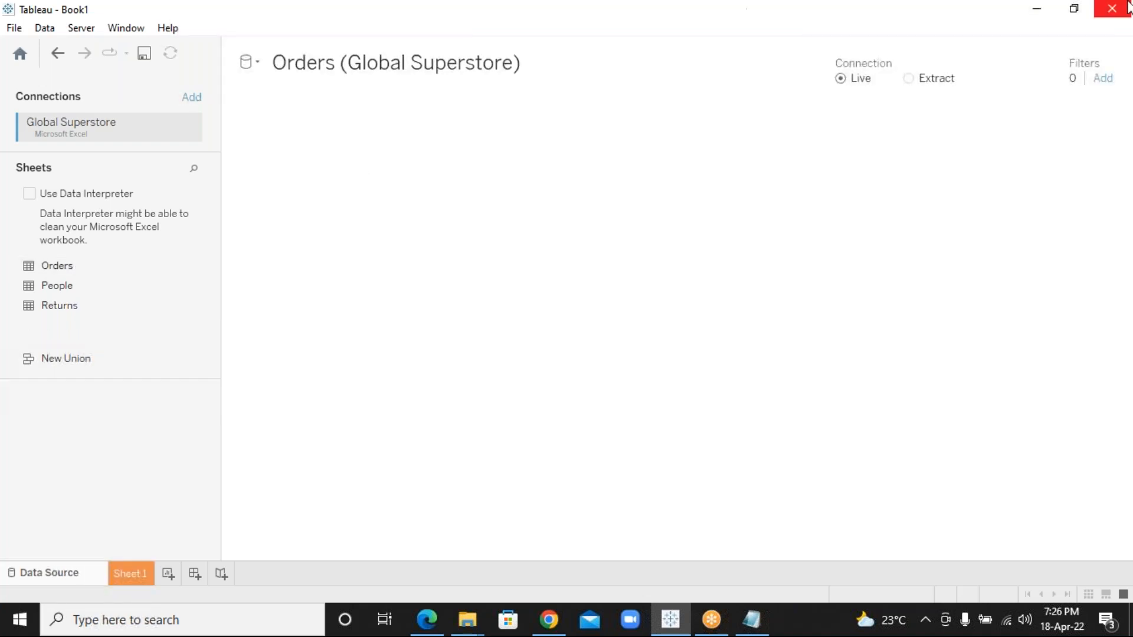
mouse_move(549, 619)
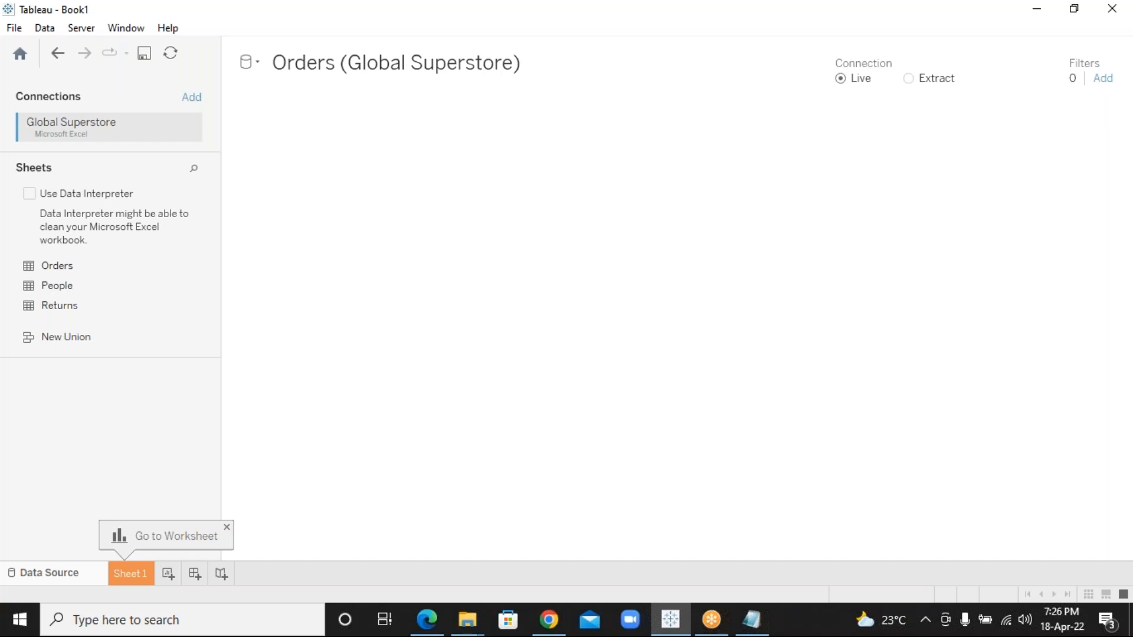
click(138, 575)
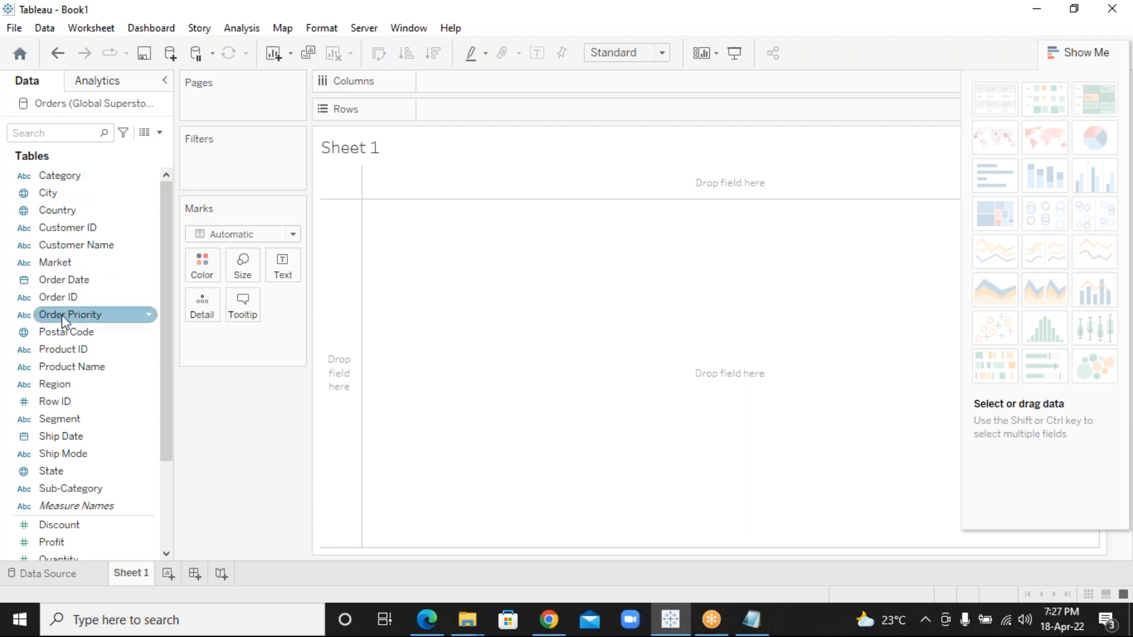
Step: Build a bar chart of sales by category with Category on Columns and the sum of Sales on Rows
click(111, 280)
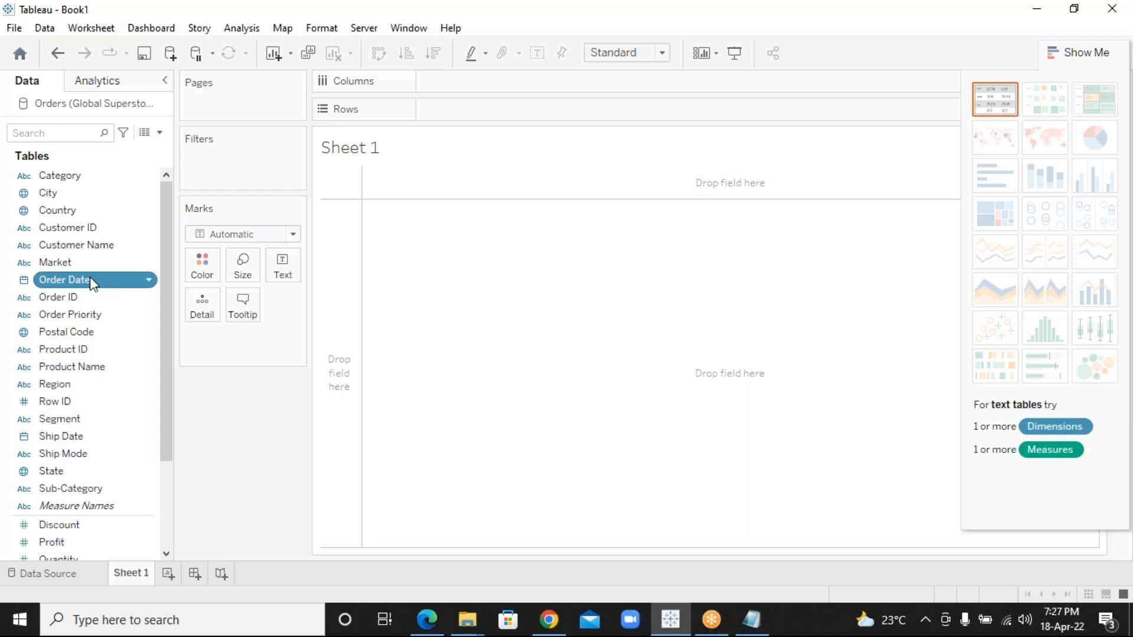
ctrl+click(109, 407)
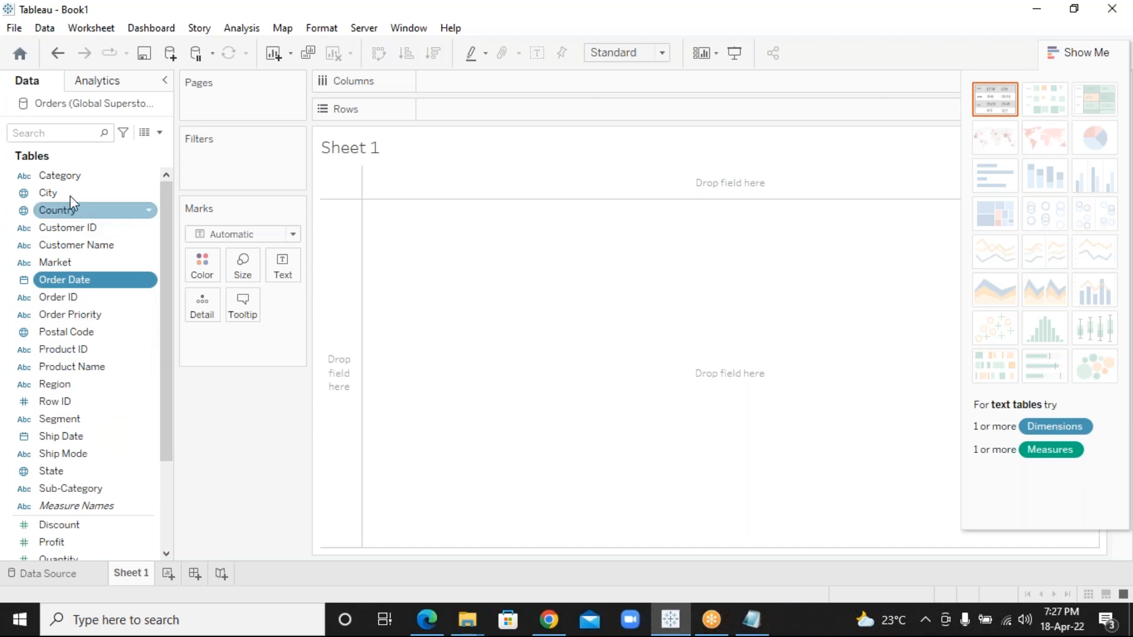
mouse_move(71, 182)
mouse_down()
mouse_move(126, 157)
mouse_move(286, 169)
mouse_move(401, 127)
mouse_move(466, 82)
mouse_up()
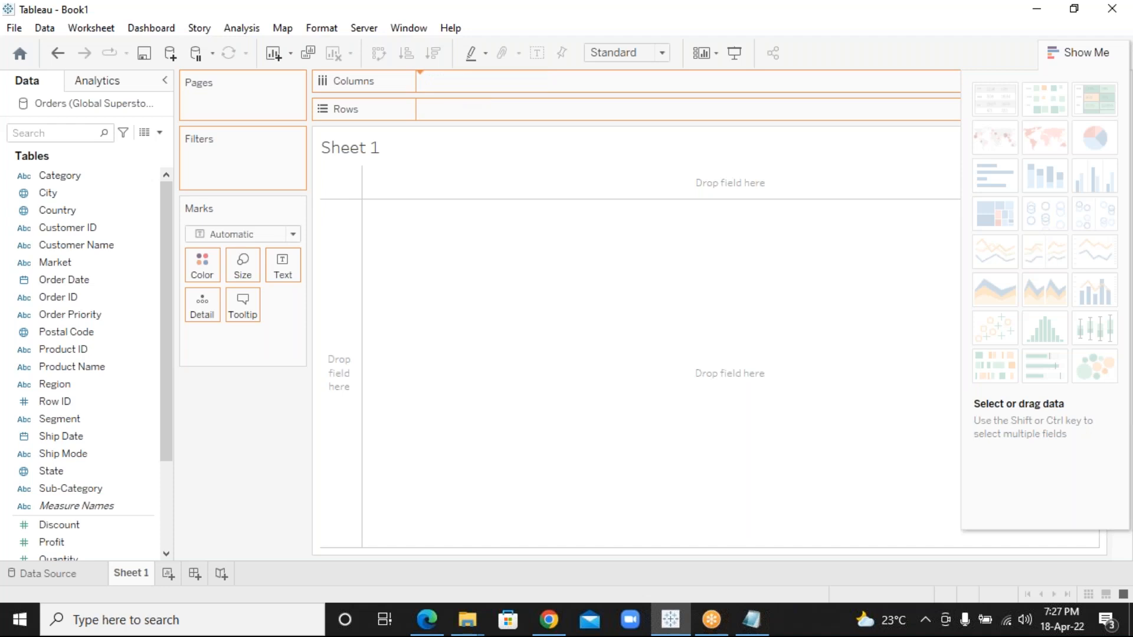
drag(466, 83, 466, 83)
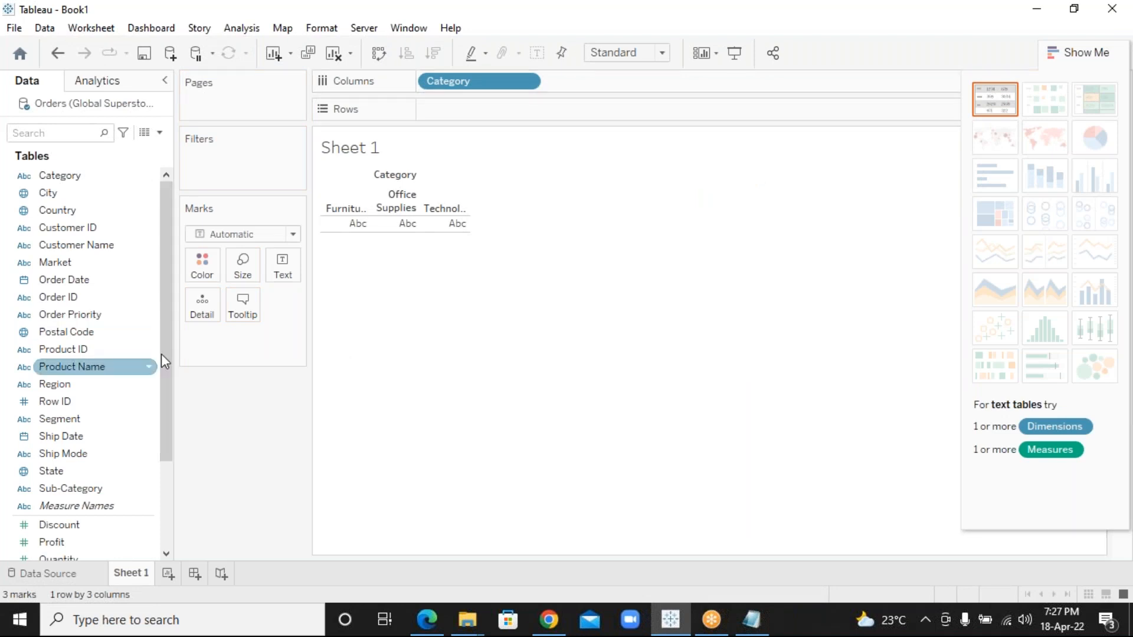
drag(166, 347, 167, 404)
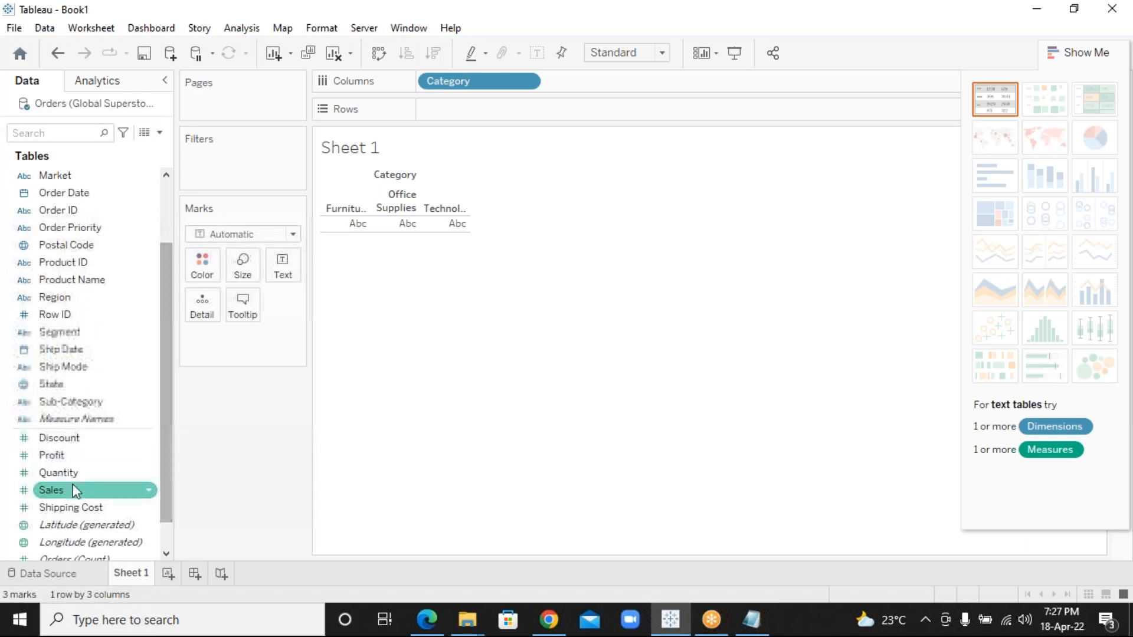
drag(65, 492, 463, 110)
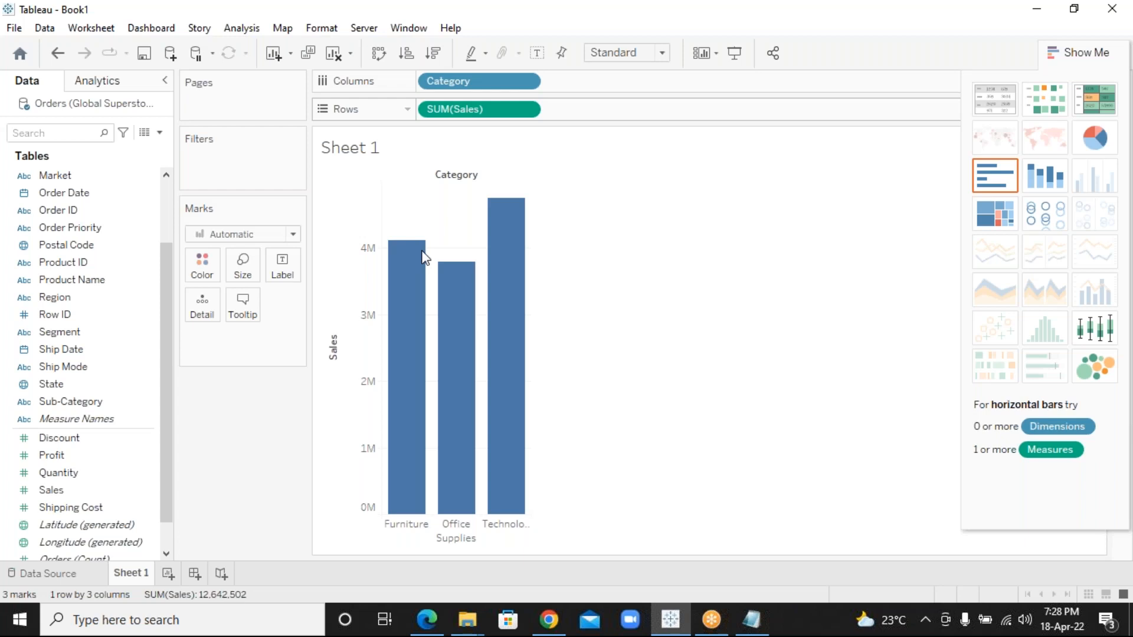
Step: Swap the rows and columns so the category sales bars run horizontally
mouse_move(419, 255)
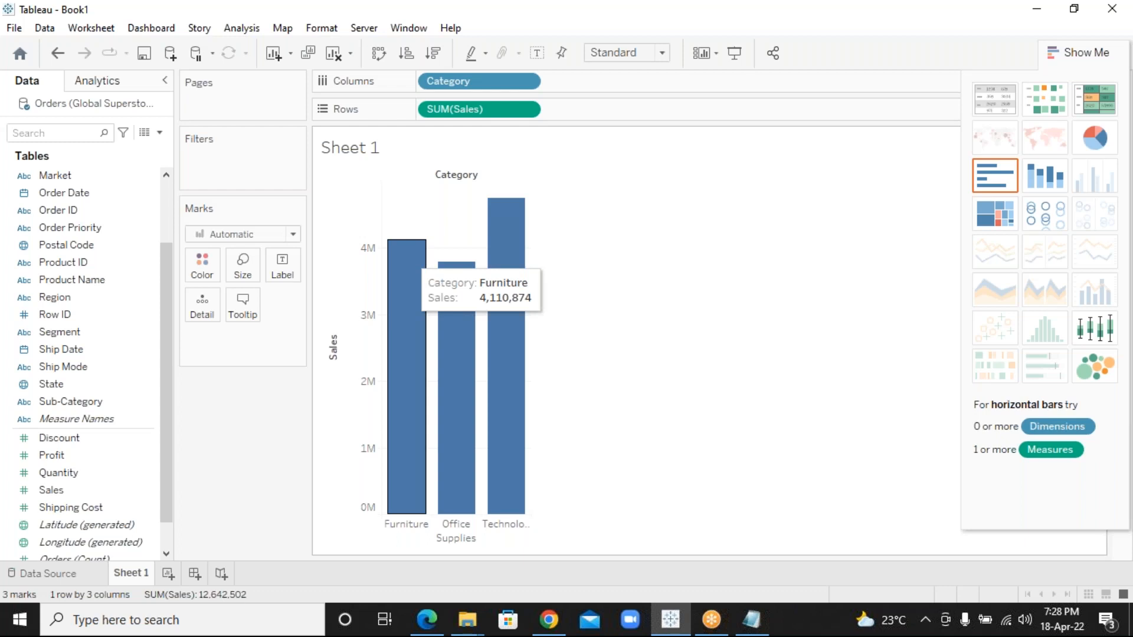
mouse_move(455, 288)
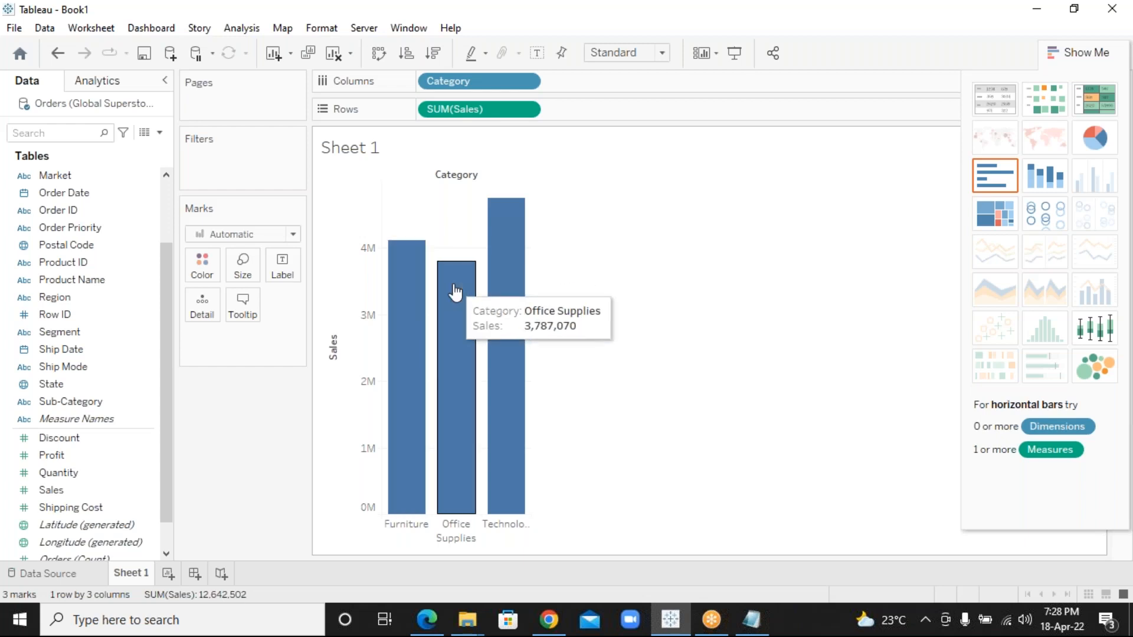
mouse_move(506, 291)
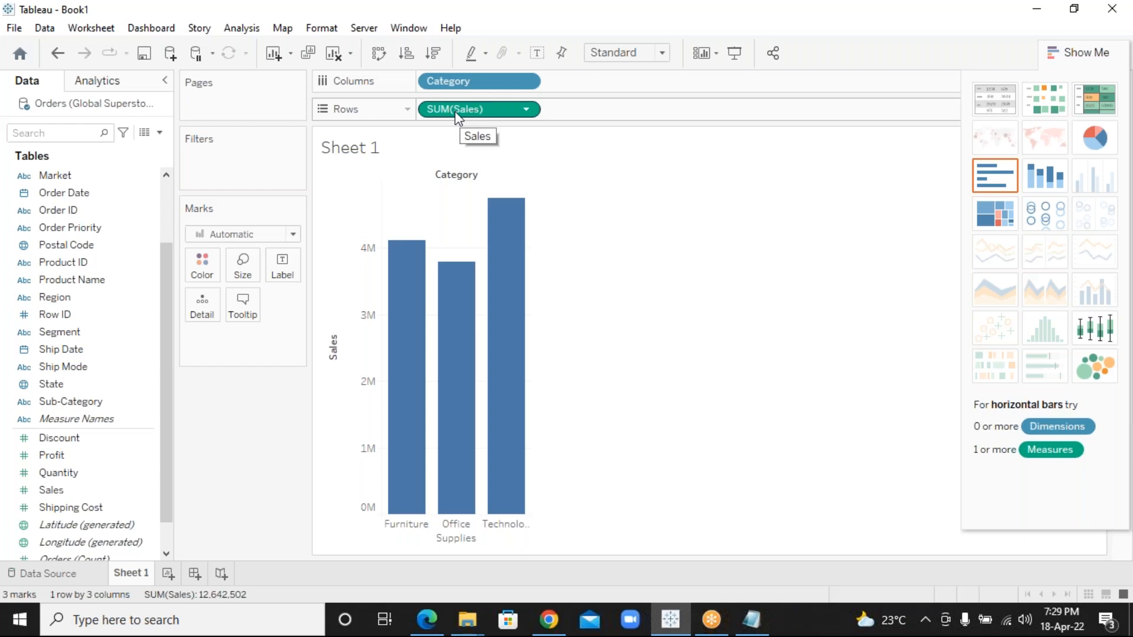
click(378, 59)
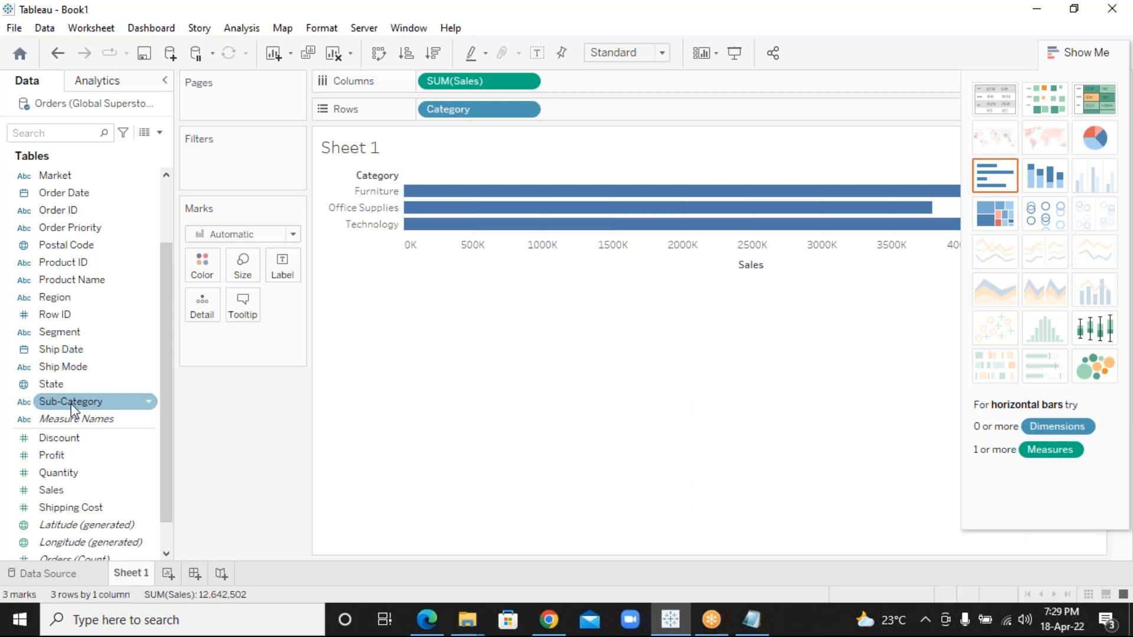
Step: Break the sales bars down further by adding Sub-Category and Product Name after Category on Rows
drag(70, 404, 588, 109)
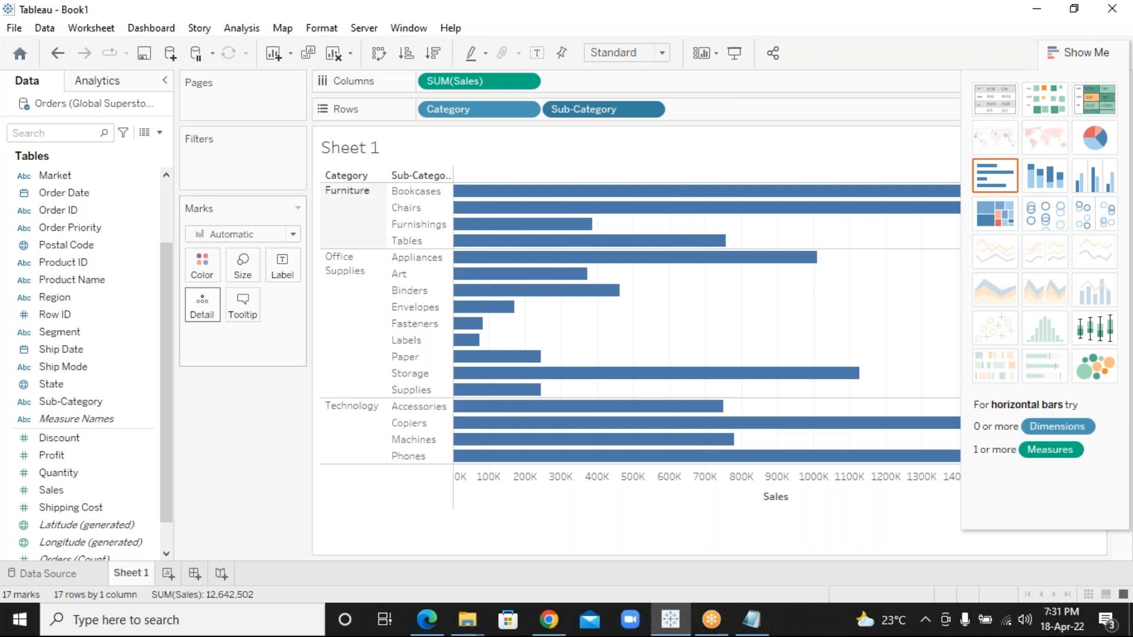
drag(75, 283, 713, 109)
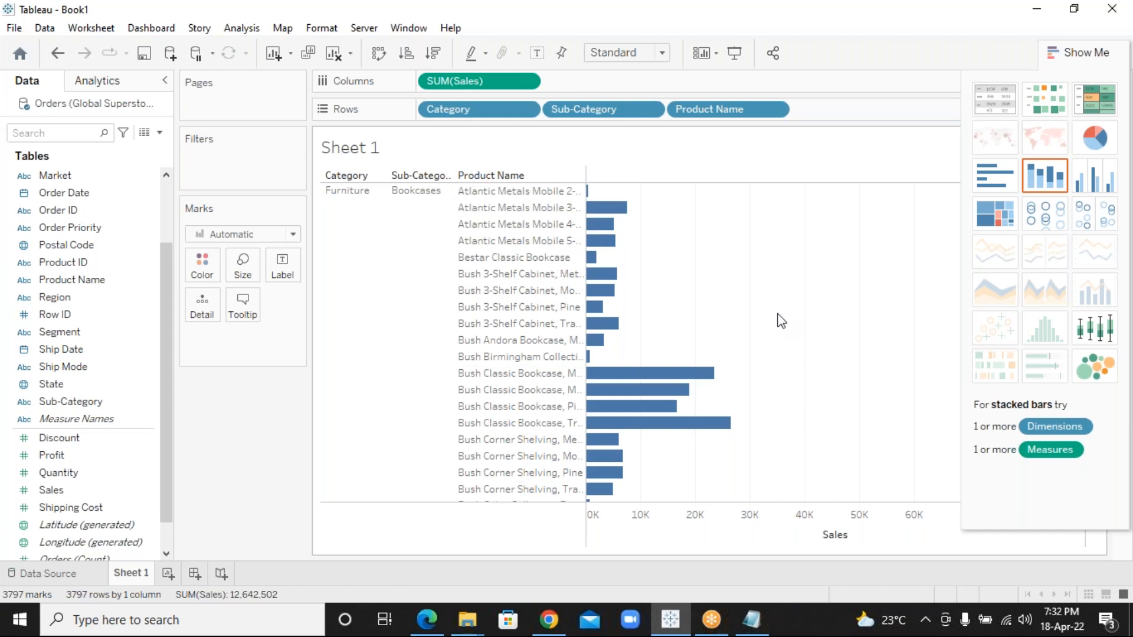
click(846, 81)
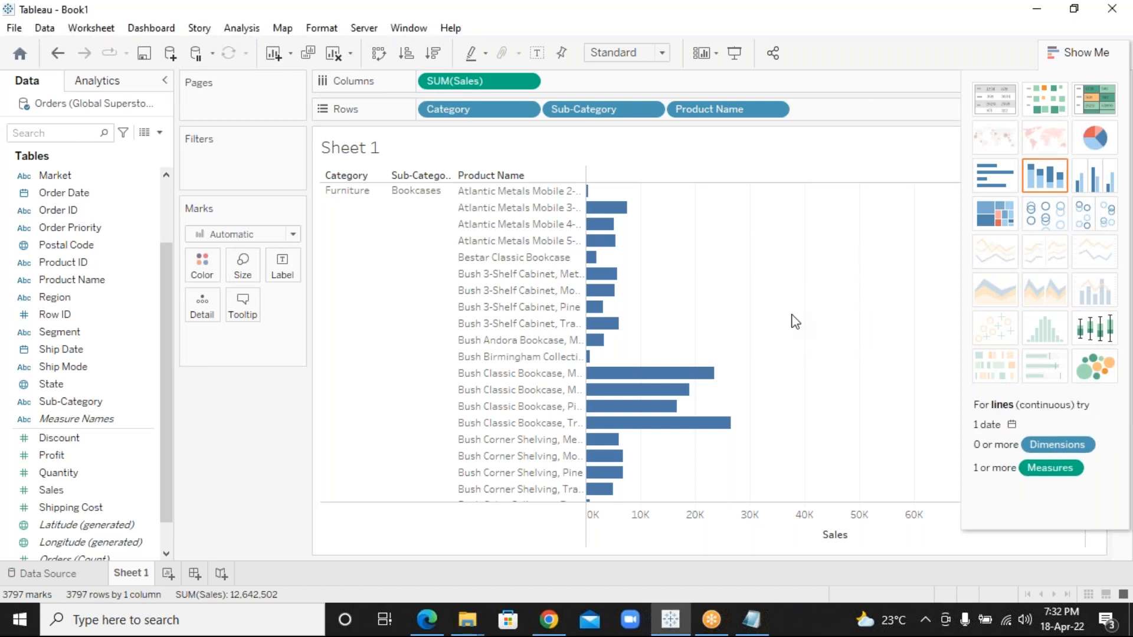
mouse_move(608, 273)
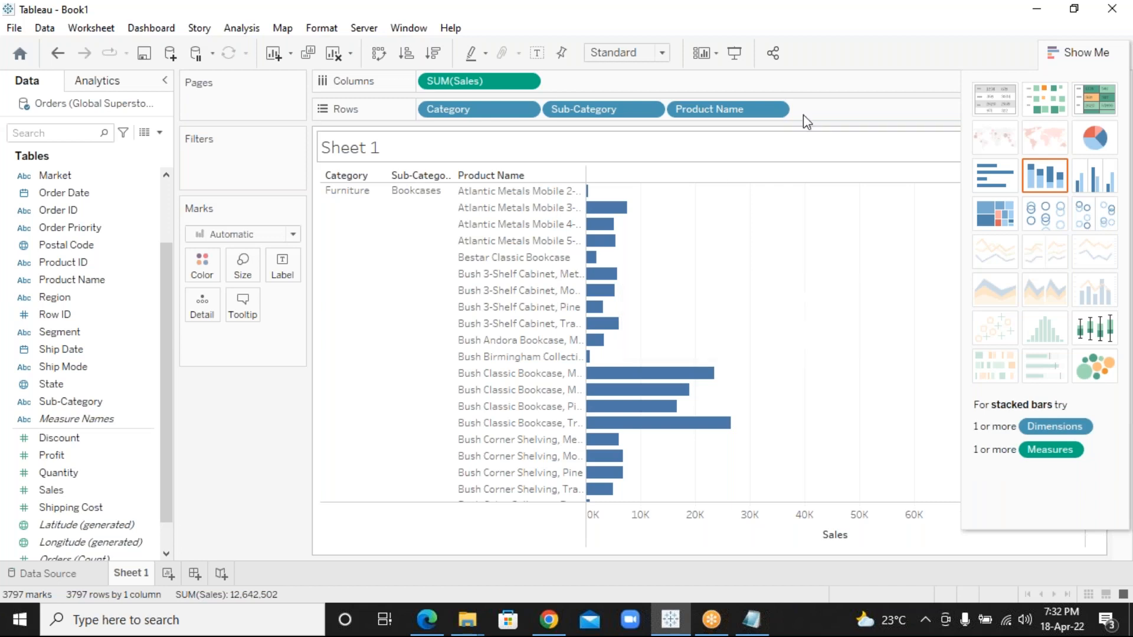
Step: Remove Product Name, Sub-Category and Category from Rows, and place Category back on Rows
drag(763, 106, 281, 435)
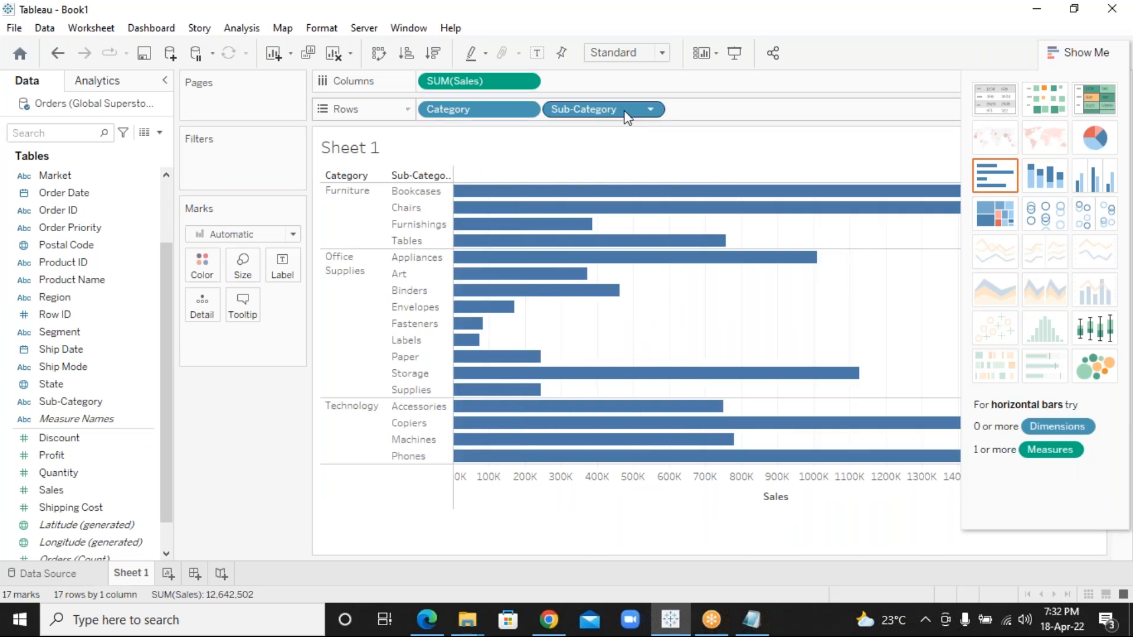
drag(627, 115, 267, 415)
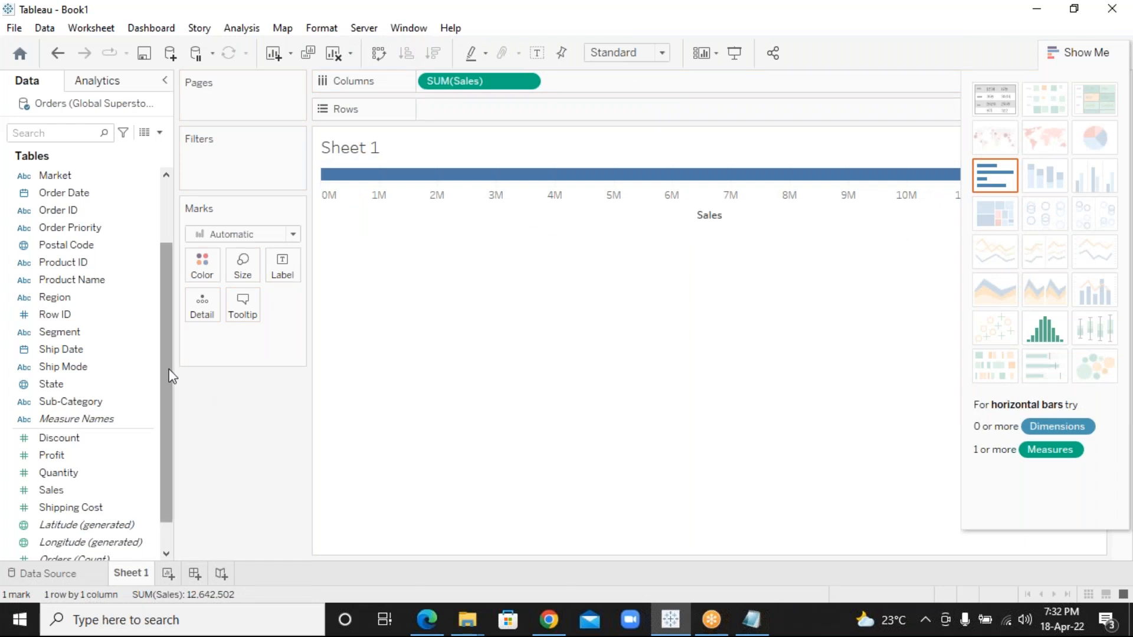
drag(167, 370, 179, 306)
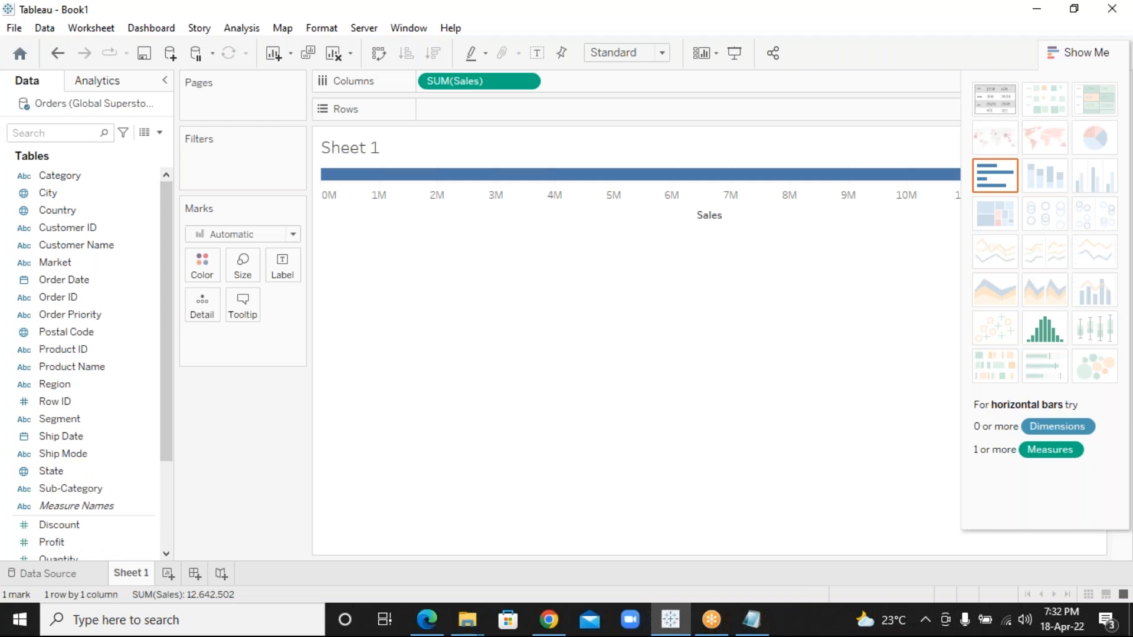
click(83, 281)
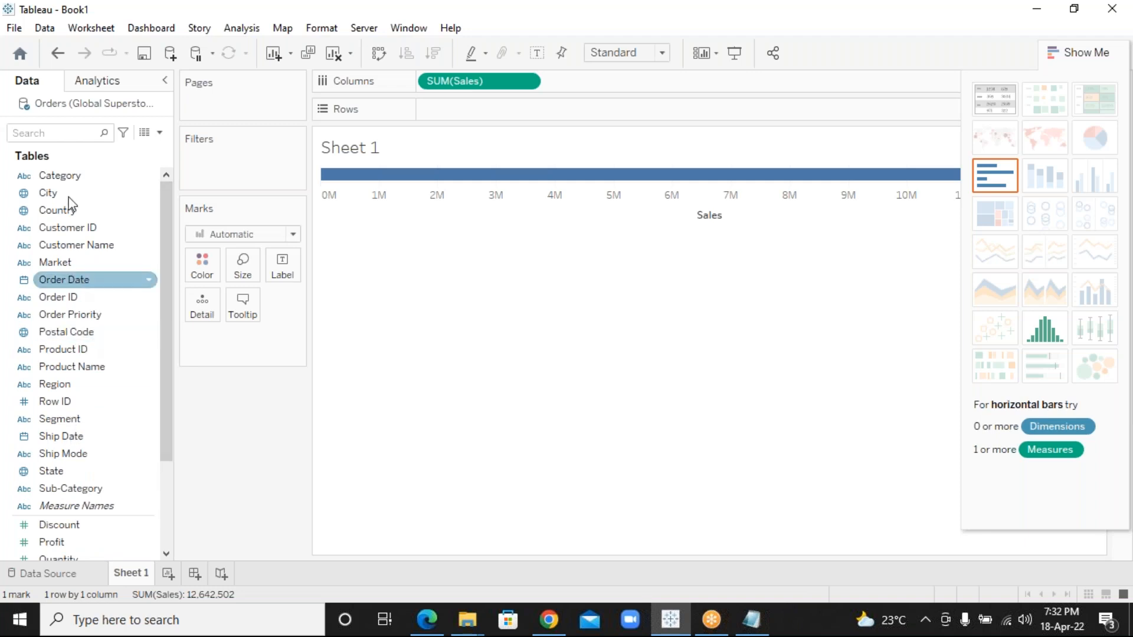
mouse_move(74, 177)
mouse_down()
mouse_move(295, 129)
mouse_move(464, 115)
mouse_up()
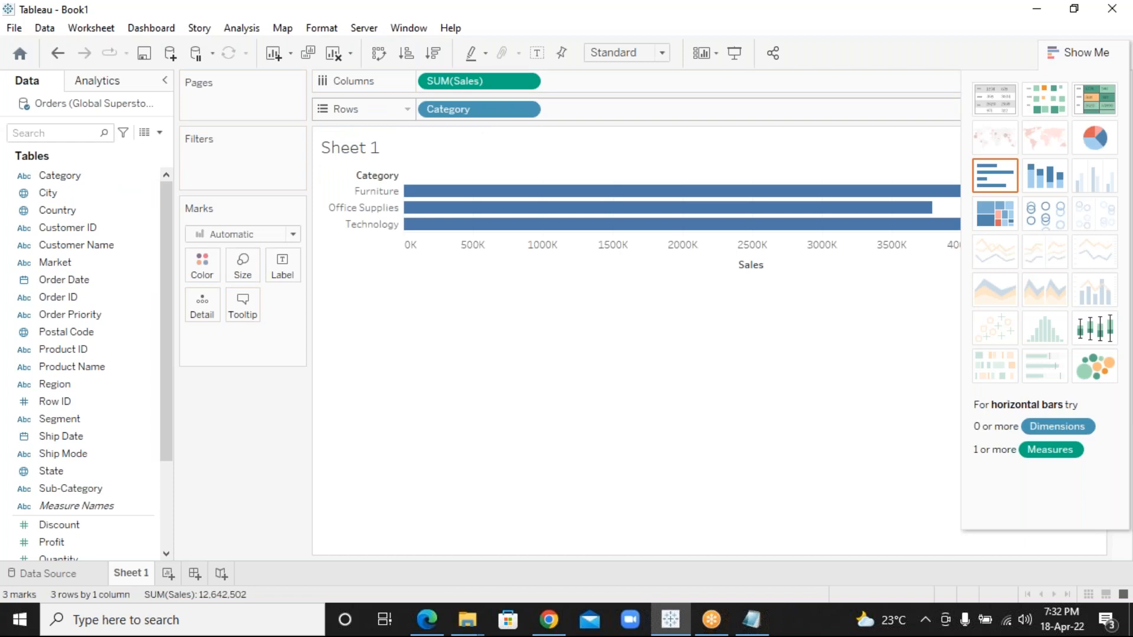
Step: Review the Manual drill down item in the Notepad session notes, highlighting the word Manual
click(753, 620)
drag(348, 342, 277, 343)
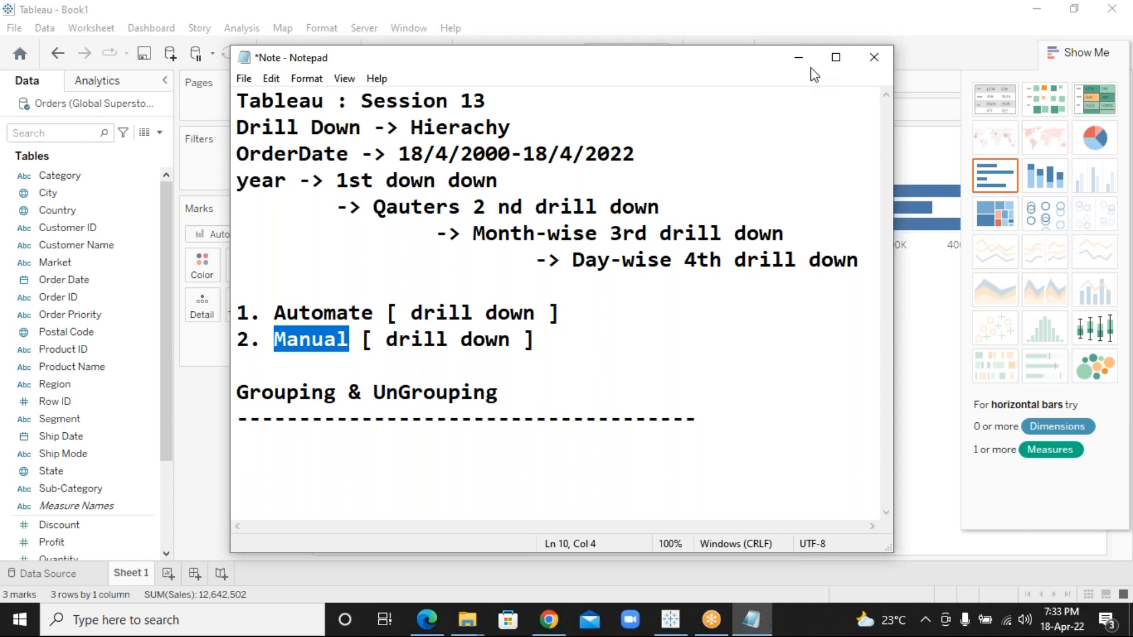
click(799, 57)
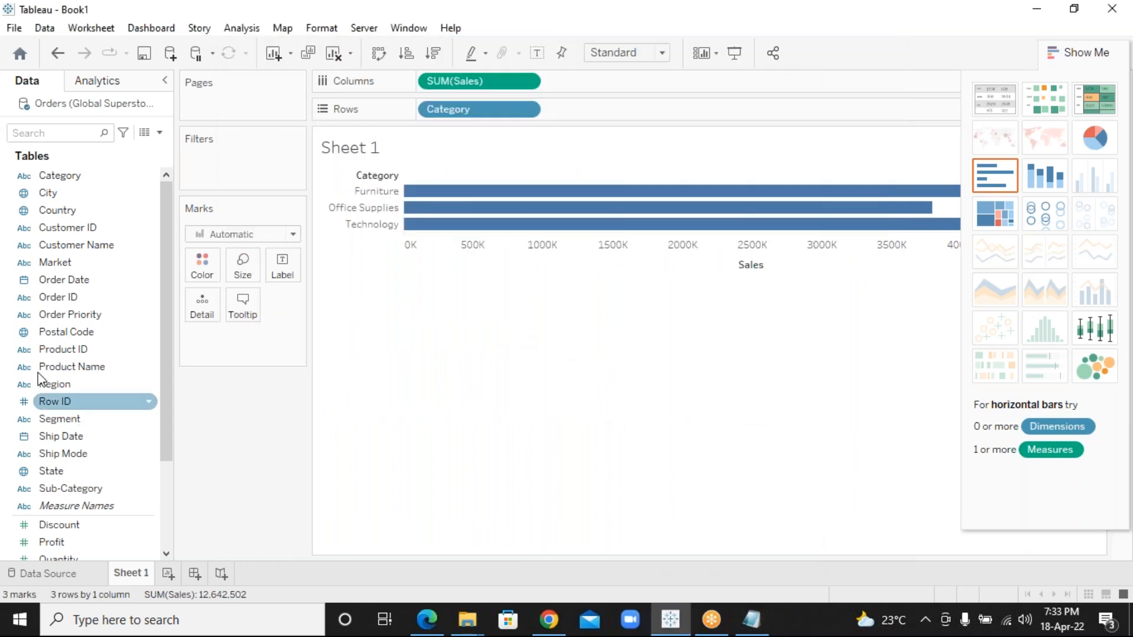
click(93, 490)
drag(93, 490, 89, 310)
drag(88, 296, 98, 180)
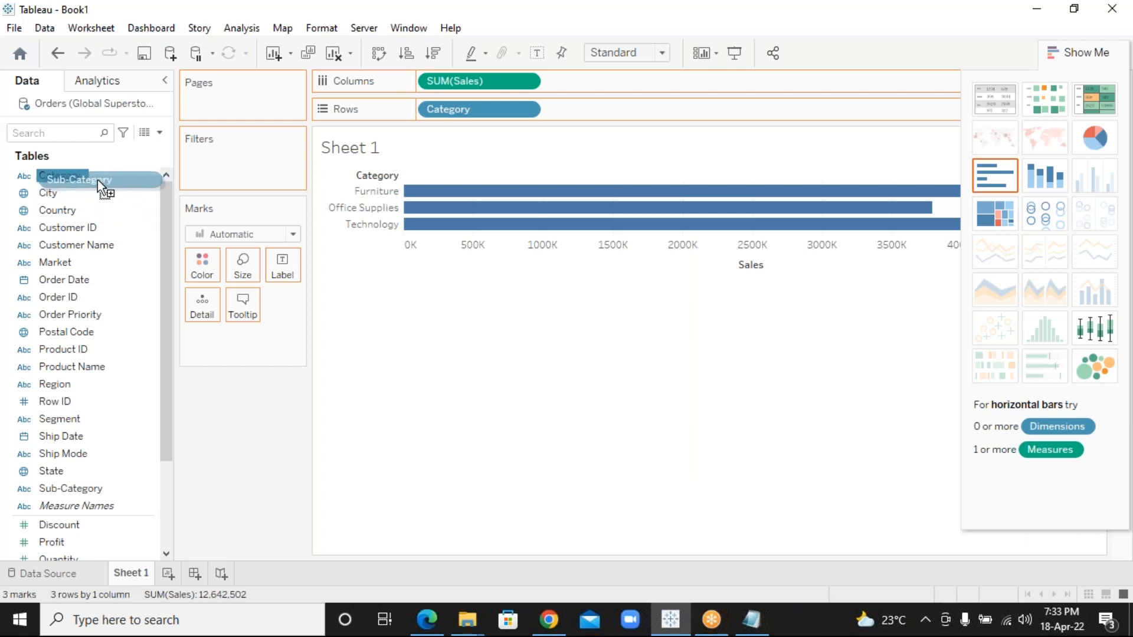
drag(97, 179, 97, 179)
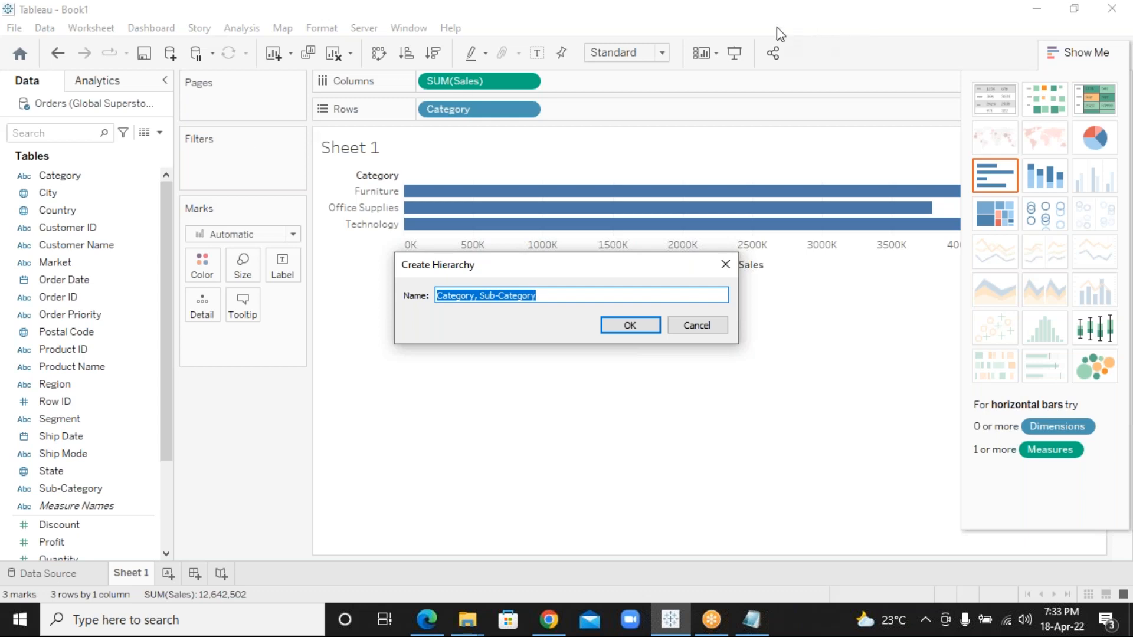
click(798, 27)
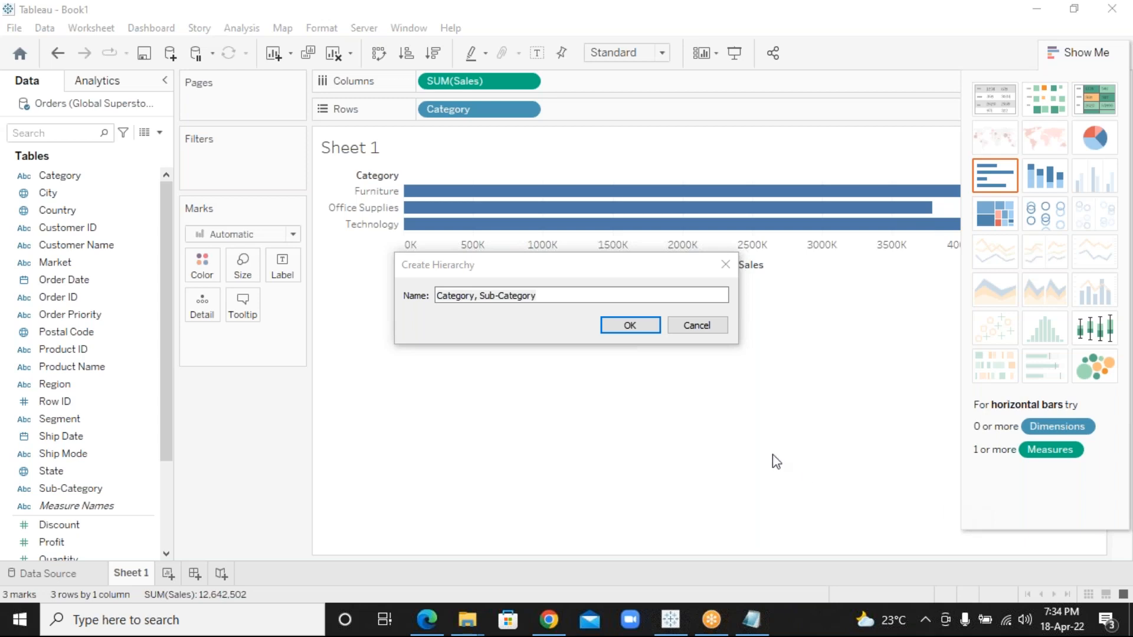
click(726, 266)
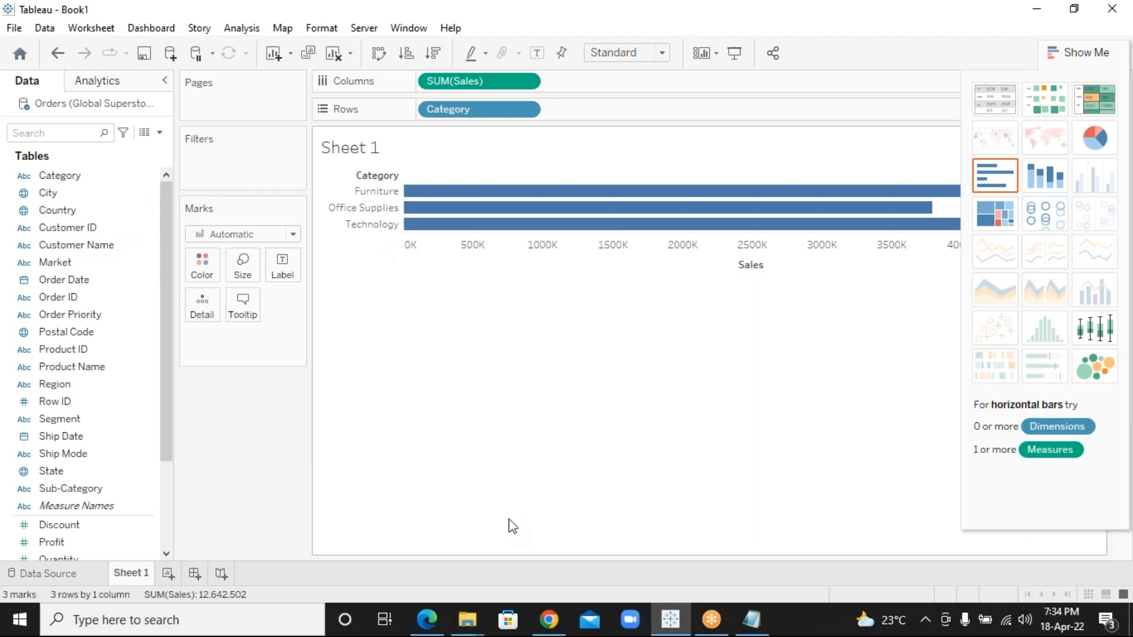
Step: Switch to Notepad and append "( category" with a plus sign in parentheses after the Manual [ drill down ] item
click(763, 630)
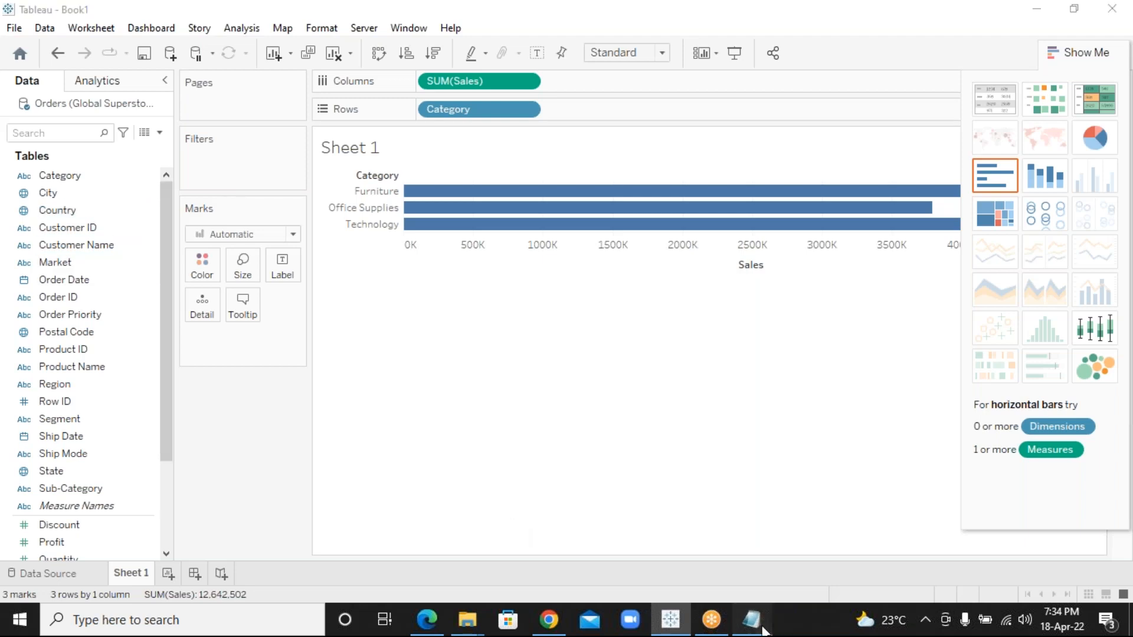
click(555, 340)
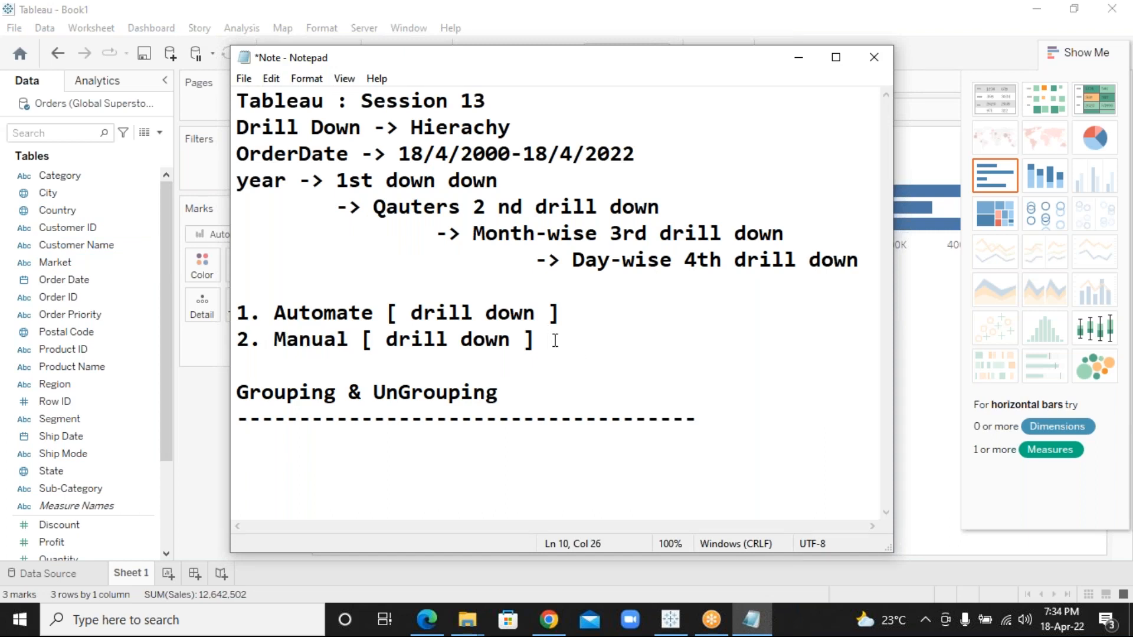
text(( category)
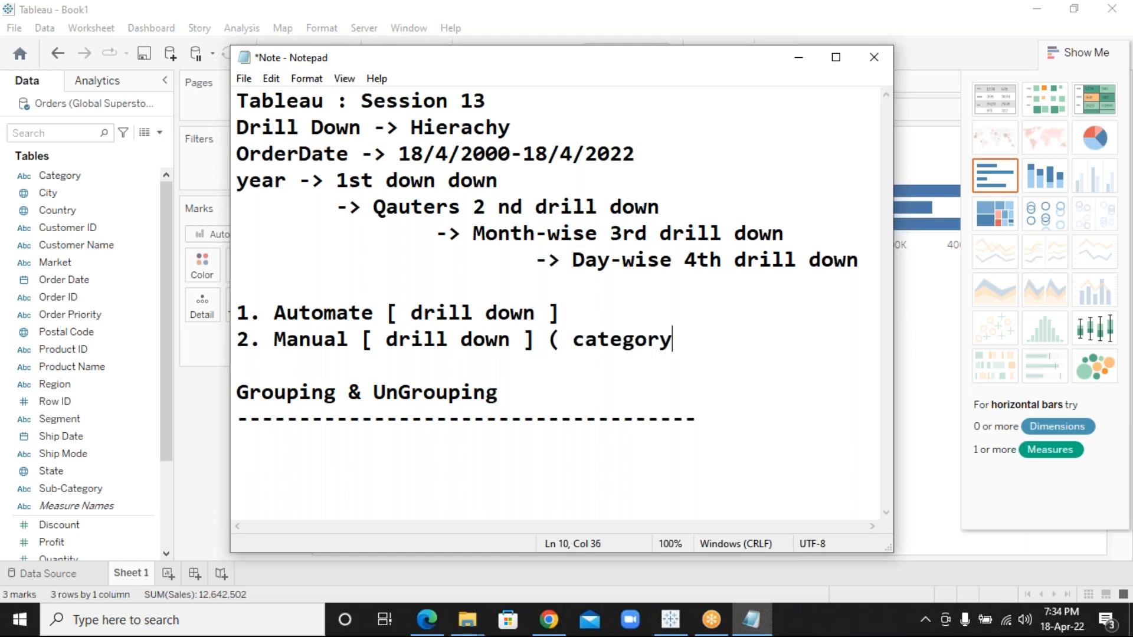
text(,+()
key(BackSpace)
text())
key(Left)
key(Left)
text(()
click(798, 61)
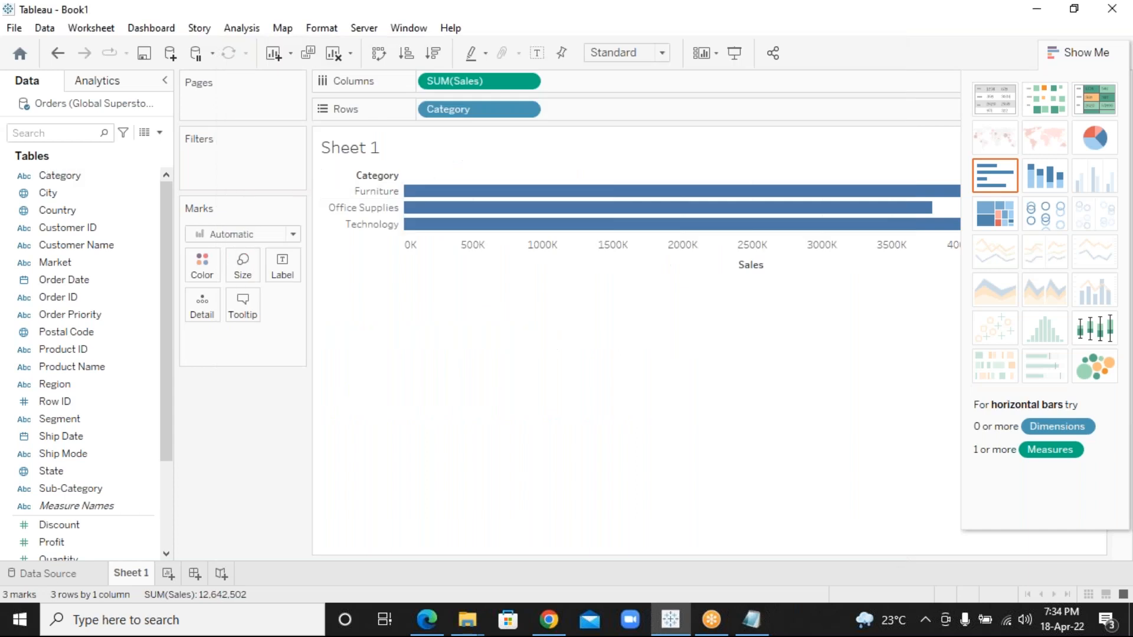
Step: Combine Sub-Category with Category in a new hierarchy named MyProducts
mouse_move(486, 109)
mouse_down()
mouse_move(260, 422)
mouse_move(120, 210)
mouse_move(86, 188)
mouse_move(466, 114)
mouse_up()
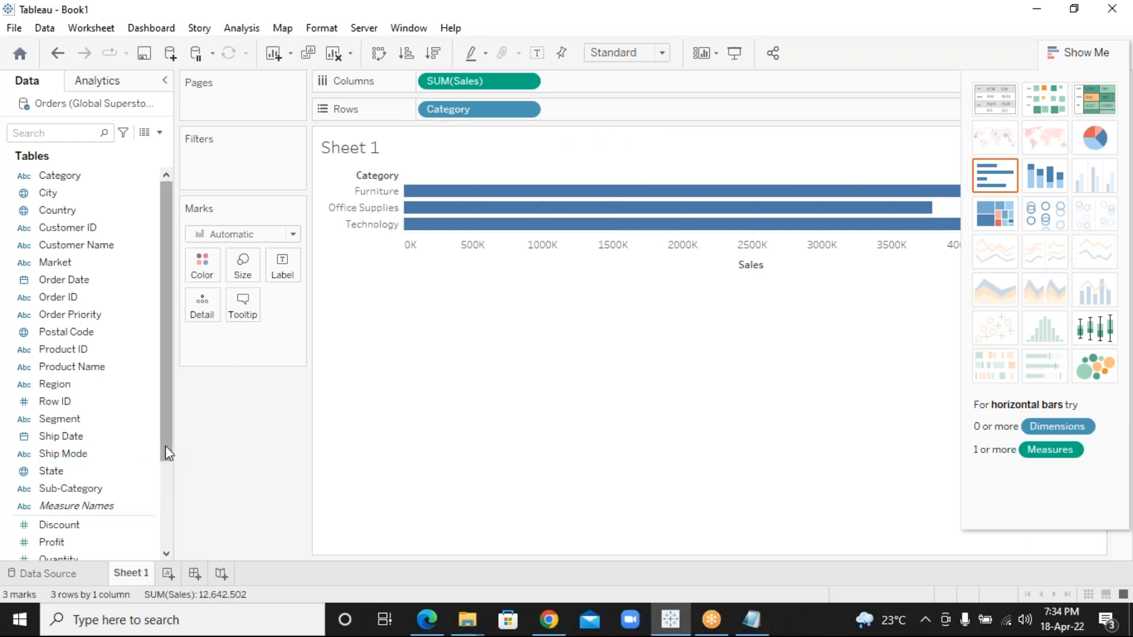
click(106, 471)
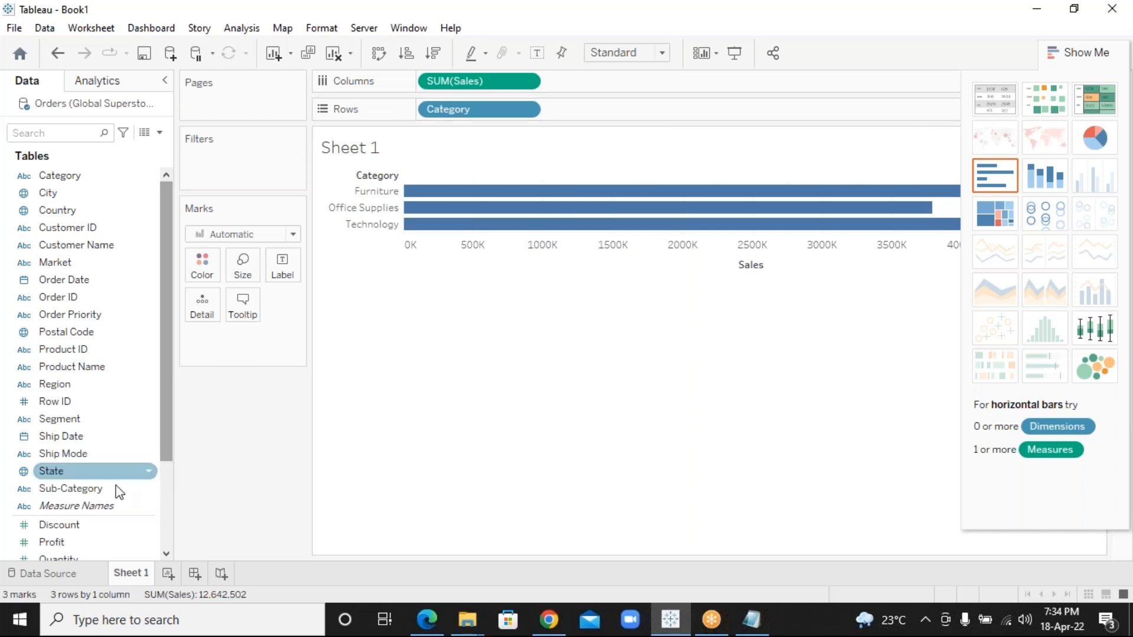
click(116, 487)
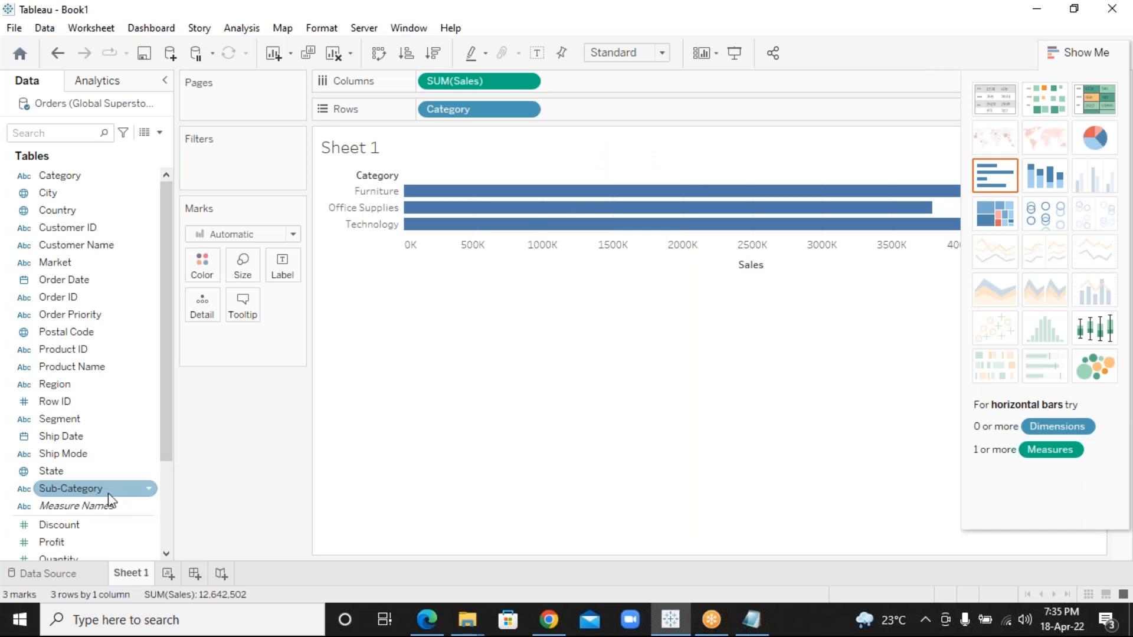
drag(108, 493, 104, 182)
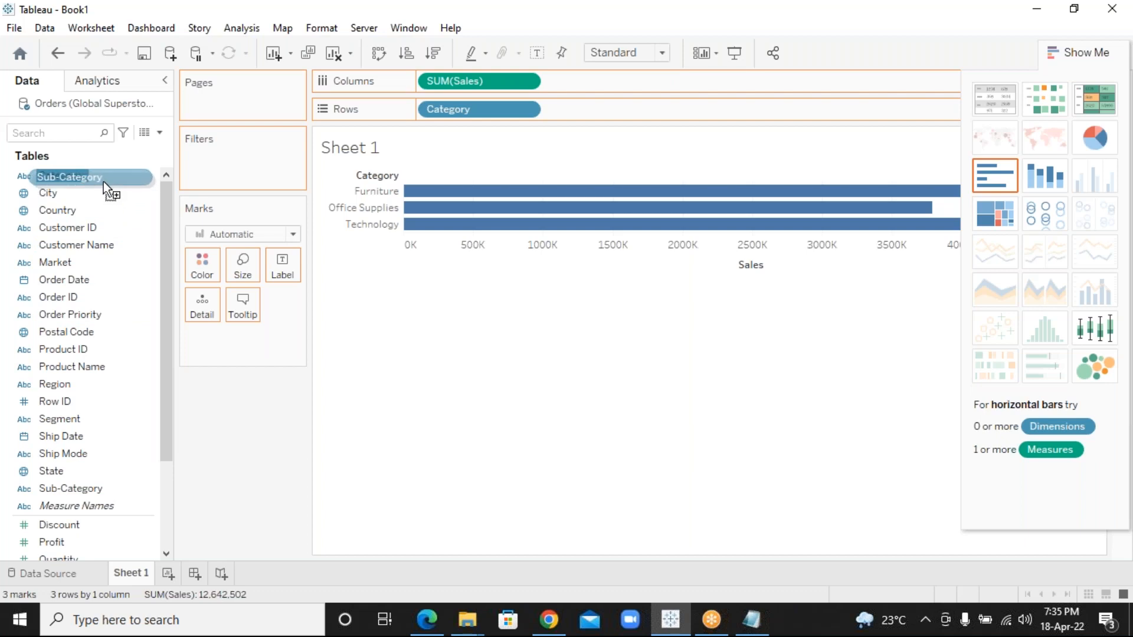
drag(103, 181, 104, 181)
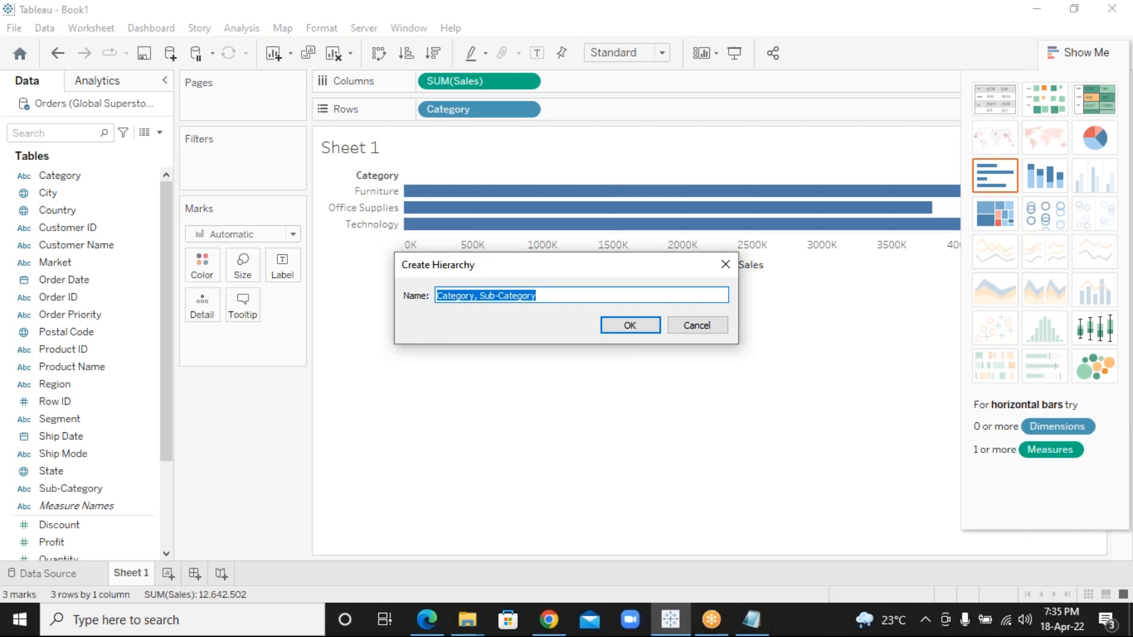
key(BackSpace)
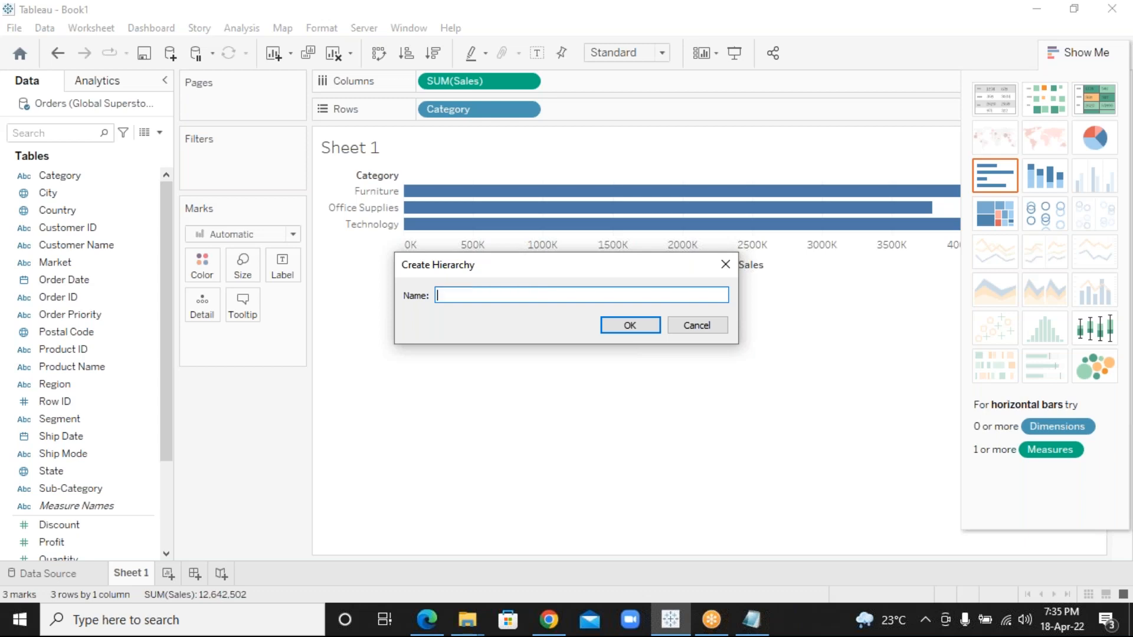
text(MyProducts)
click(962, 237)
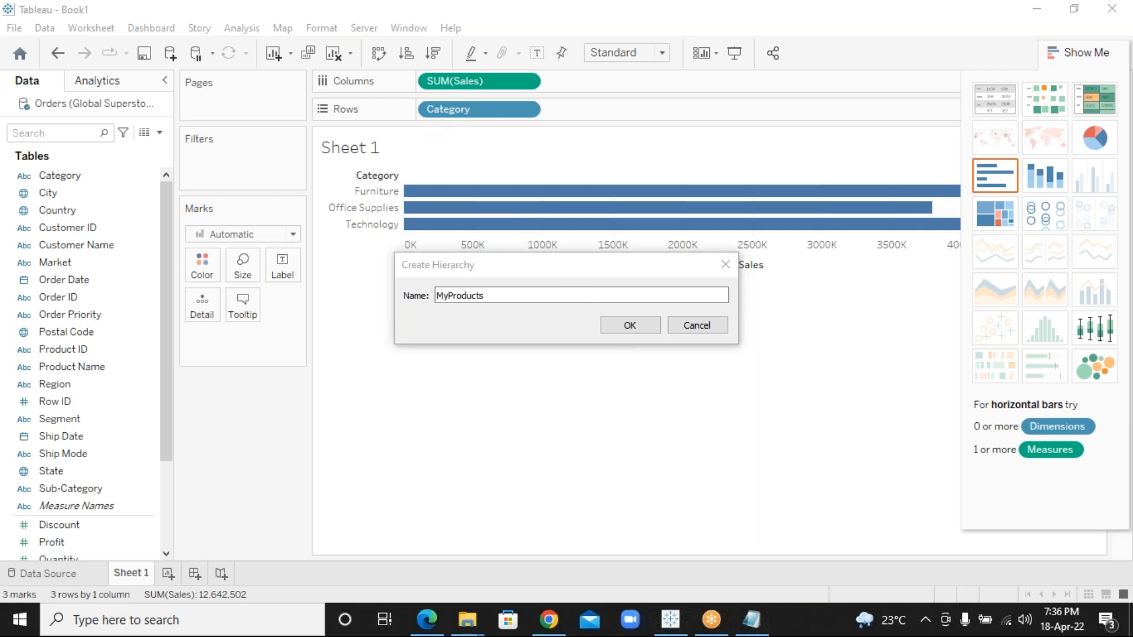
click(613, 322)
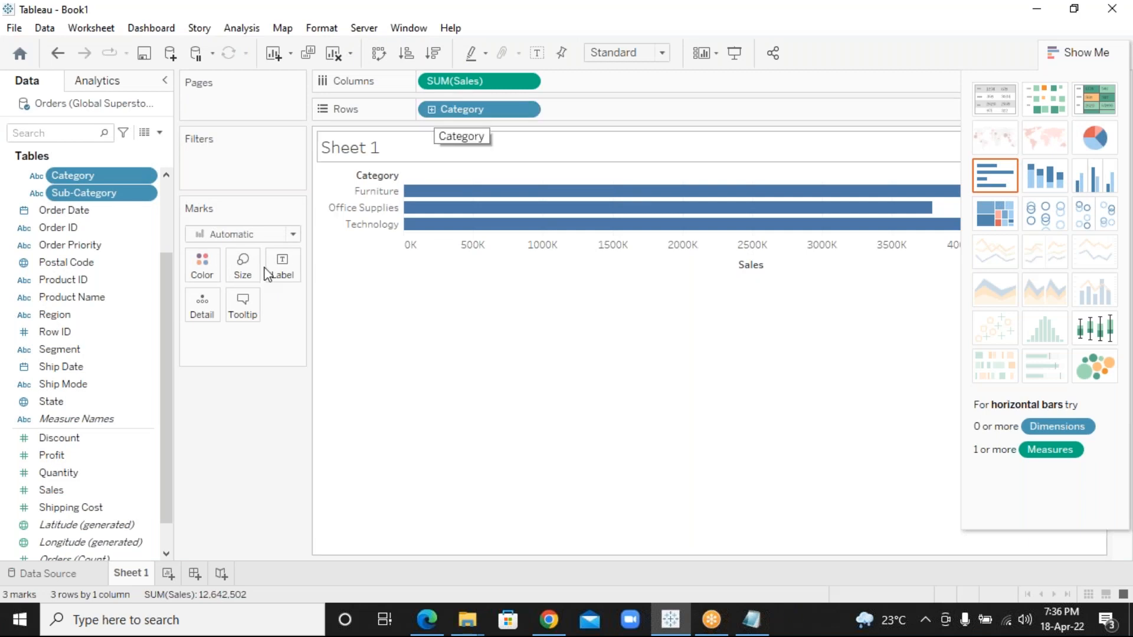
Step: Remove Category from Rows and place the MyProducts hierarchy there instead
drag(165, 303, 165, 269)
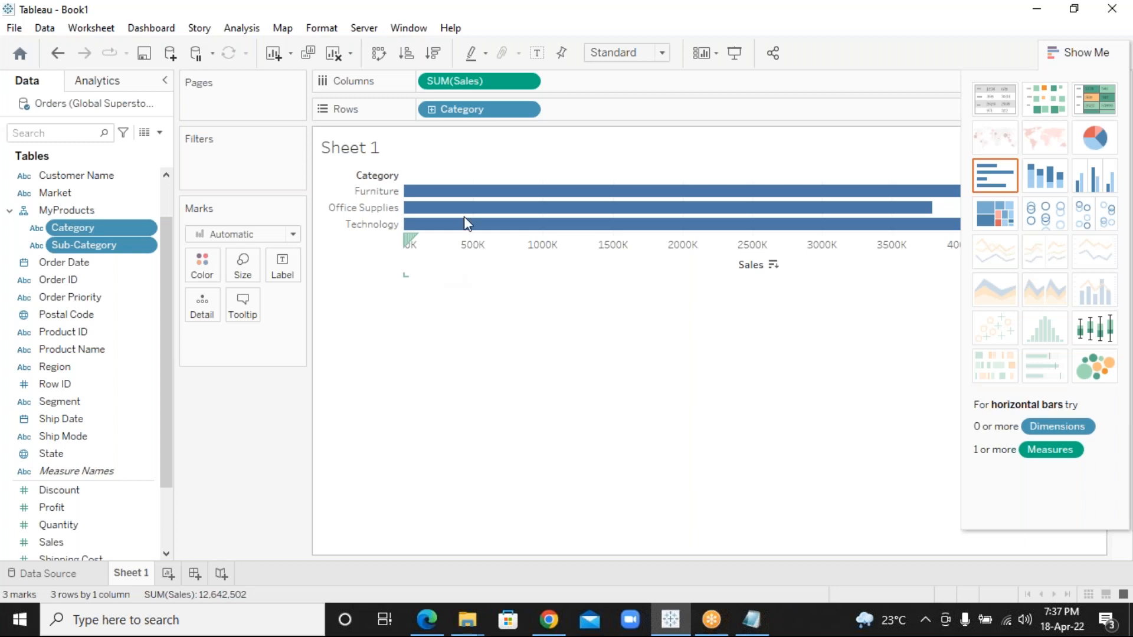
drag(329, 225, 241, 402)
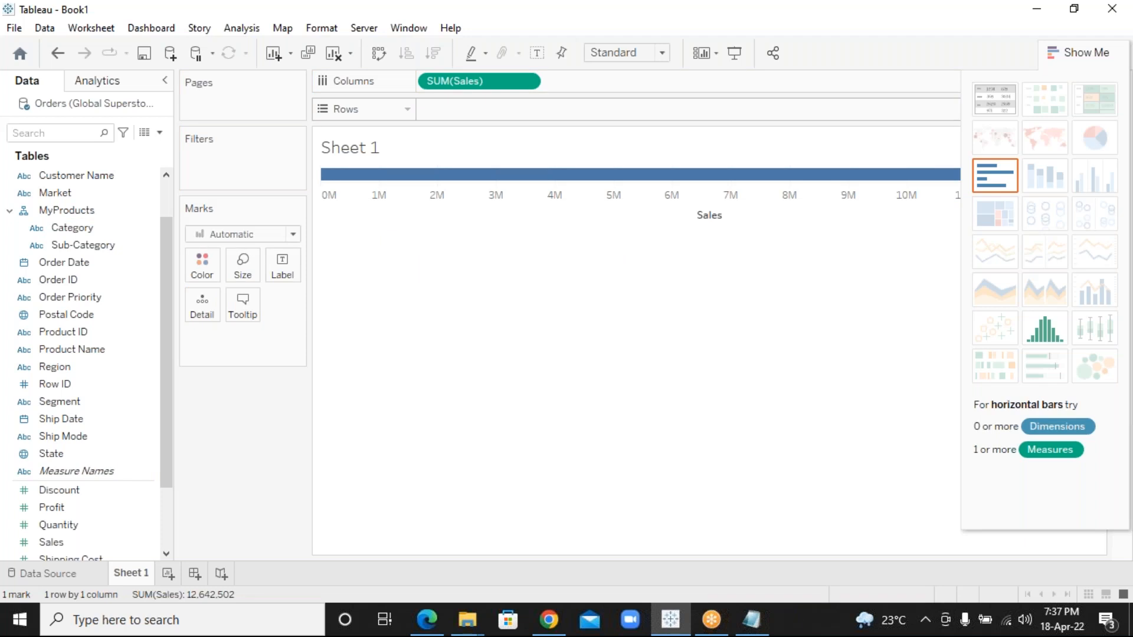
click(70, 213)
drag(74, 214, 463, 113)
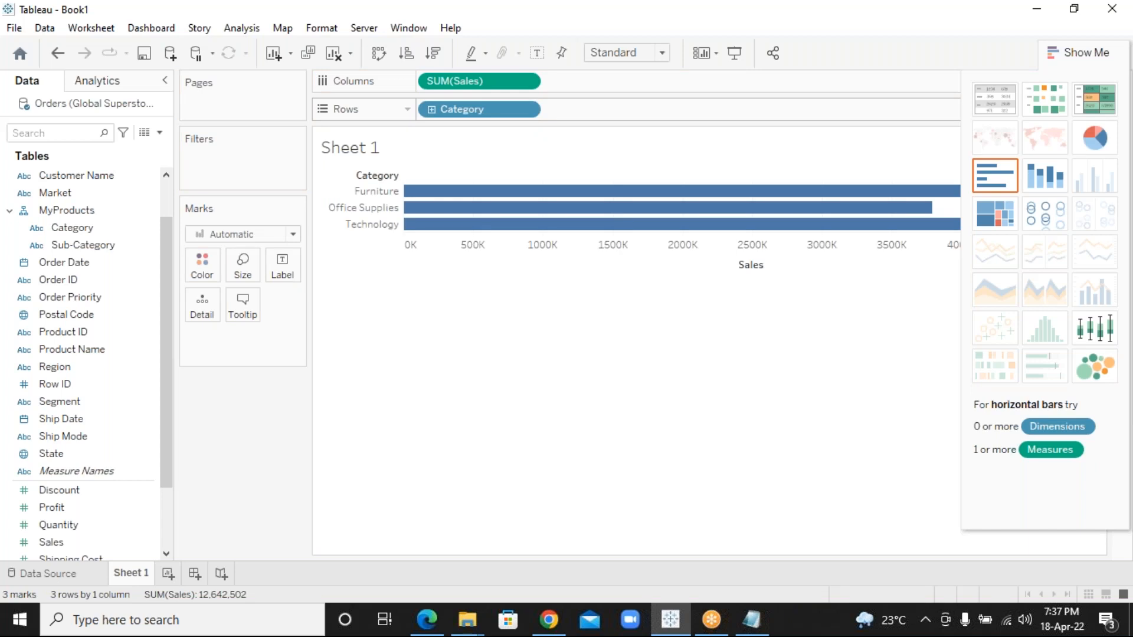
Step: Drill Category on Rows down to Sub-Category and collapse it back to the category level
click(434, 113)
click(432, 111)
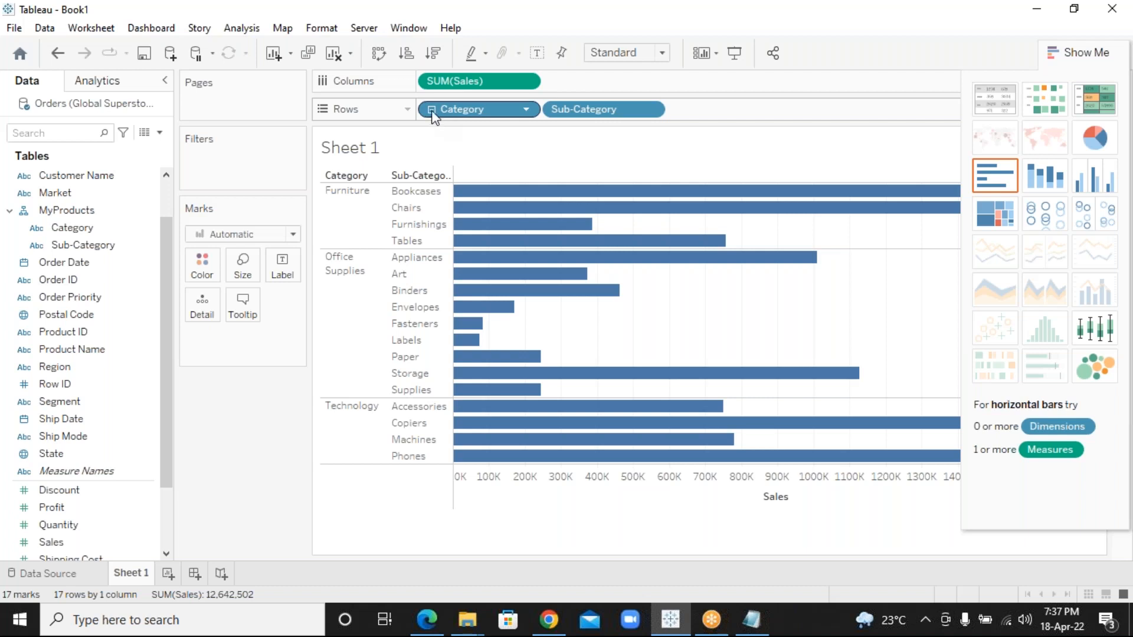
click(433, 111)
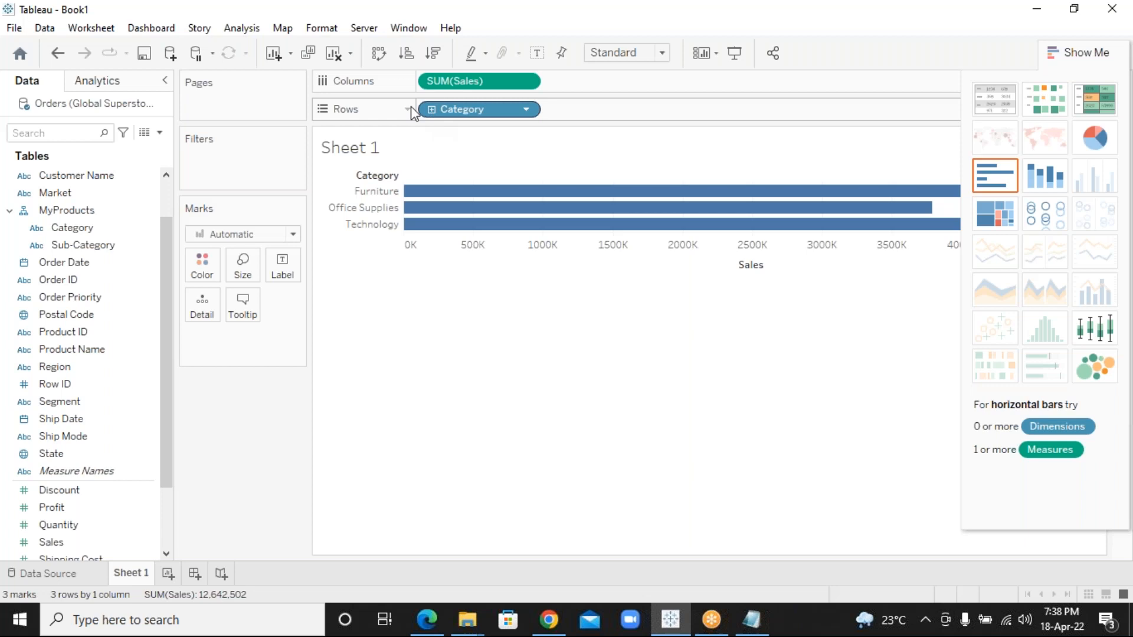
Step: Add the Product Name field to the MyProducts hierarchy
click(91, 229)
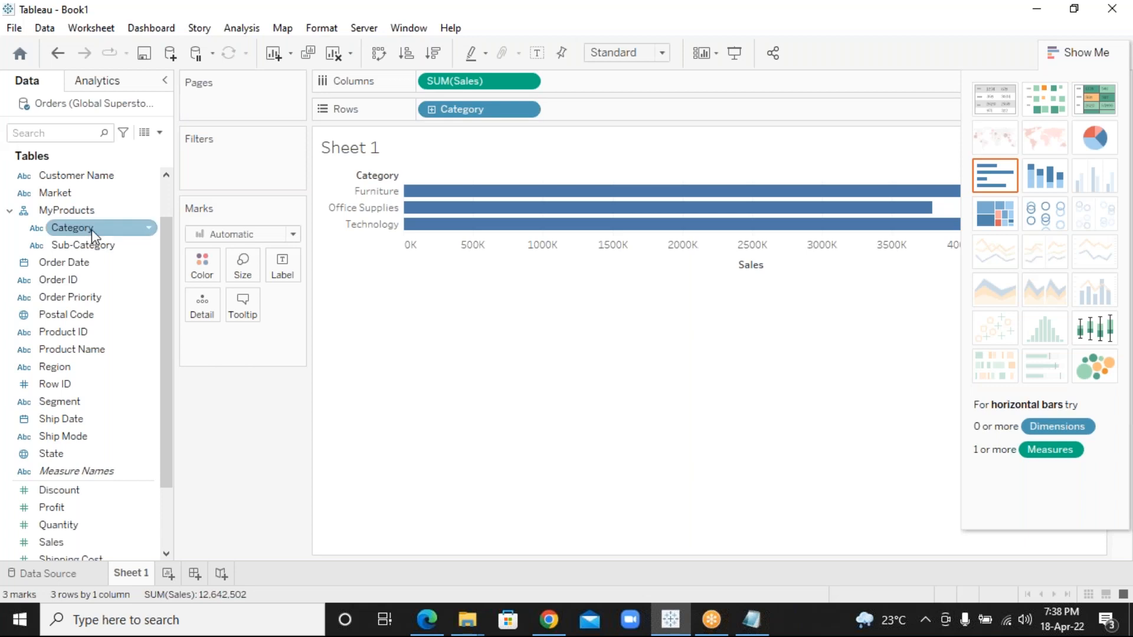
click(110, 246)
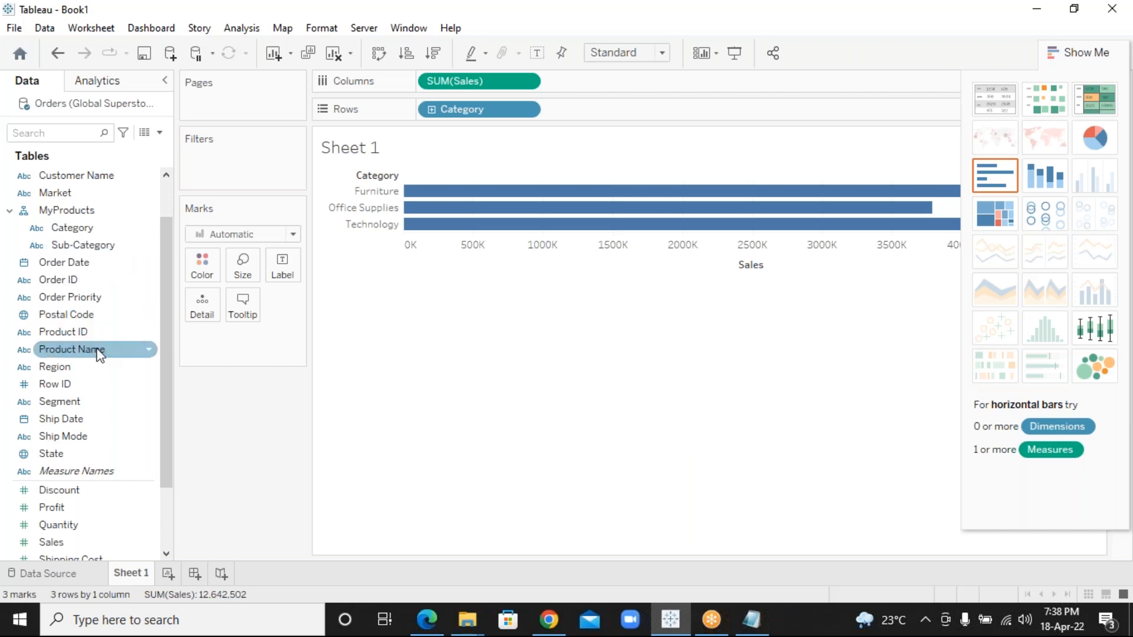
drag(99, 352, 87, 210)
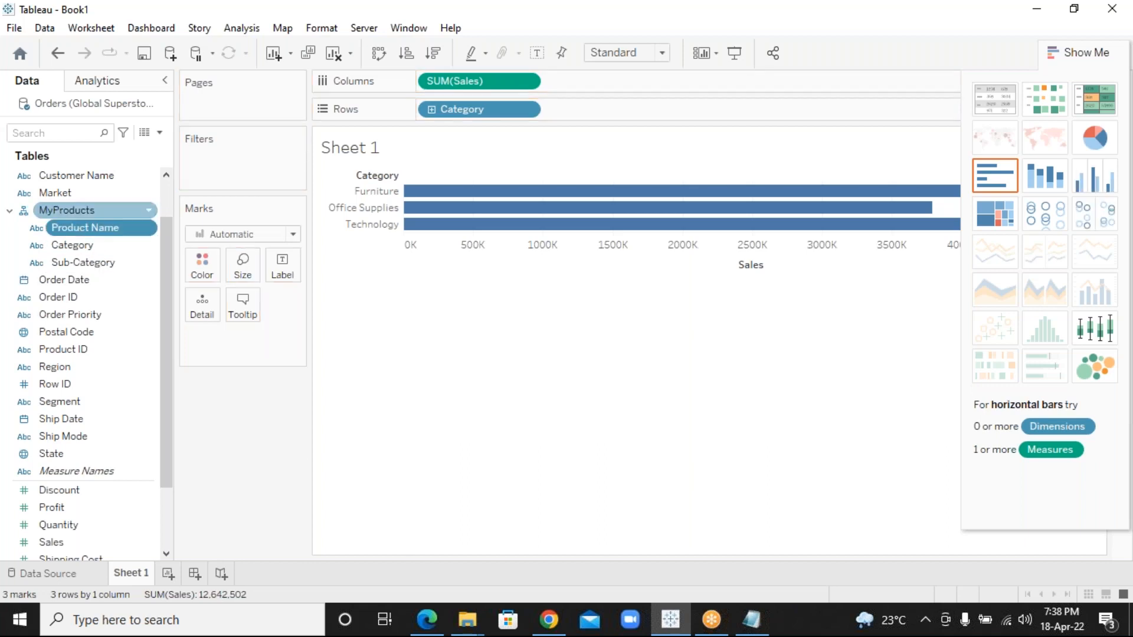
click(94, 231)
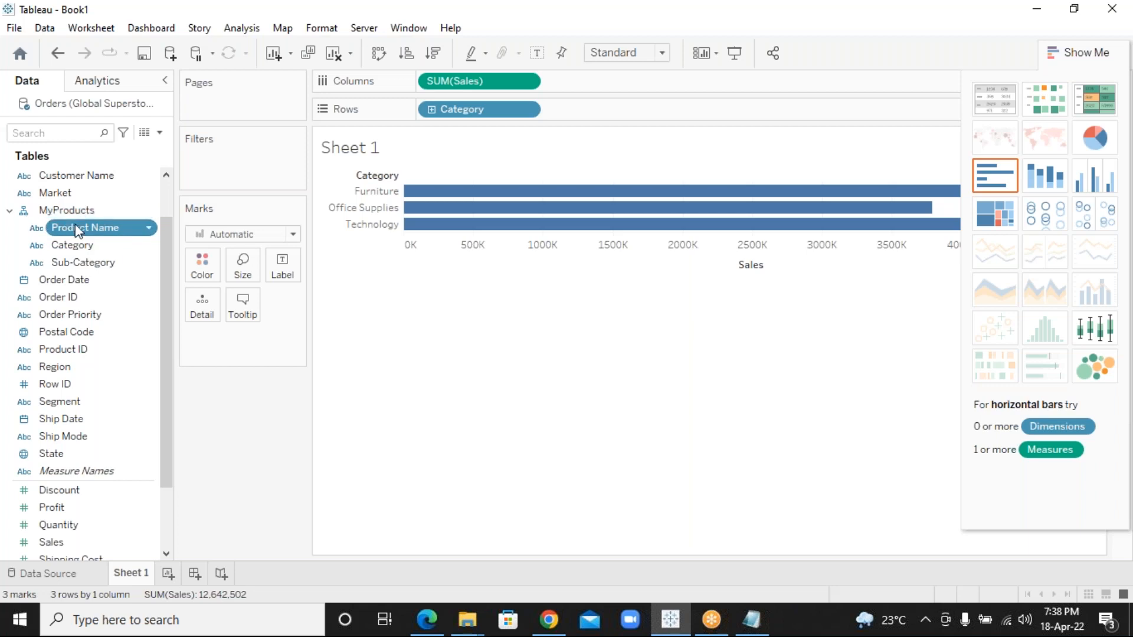
Step: Move Product Name between Category and Sub-Category in MyProducts, and leave Category collapsed on Rows
click(432, 111)
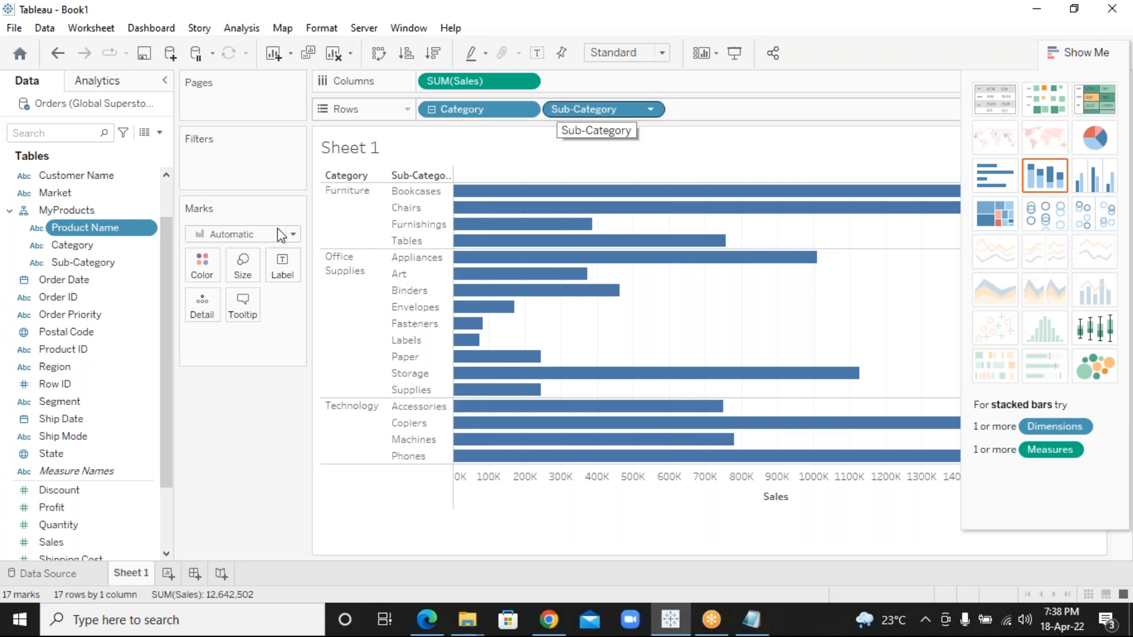
drag(122, 234, 434, 111)
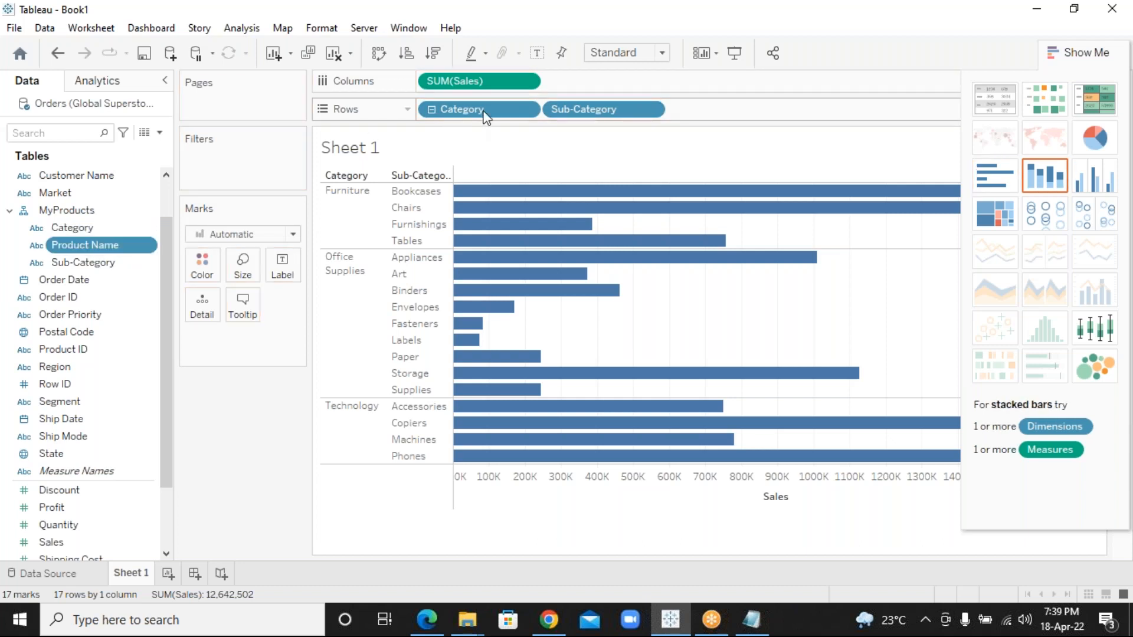
click(431, 111)
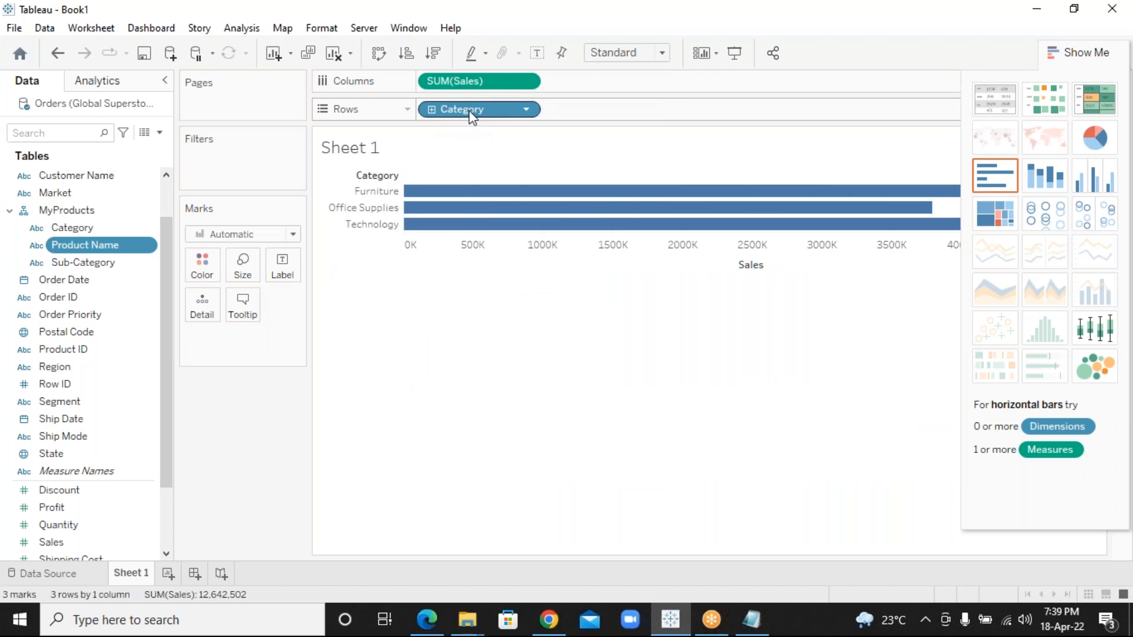
Step: Replace Category on Rows with the MyProducts hierarchy and drill it down to Product Name
drag(459, 113, 249, 420)
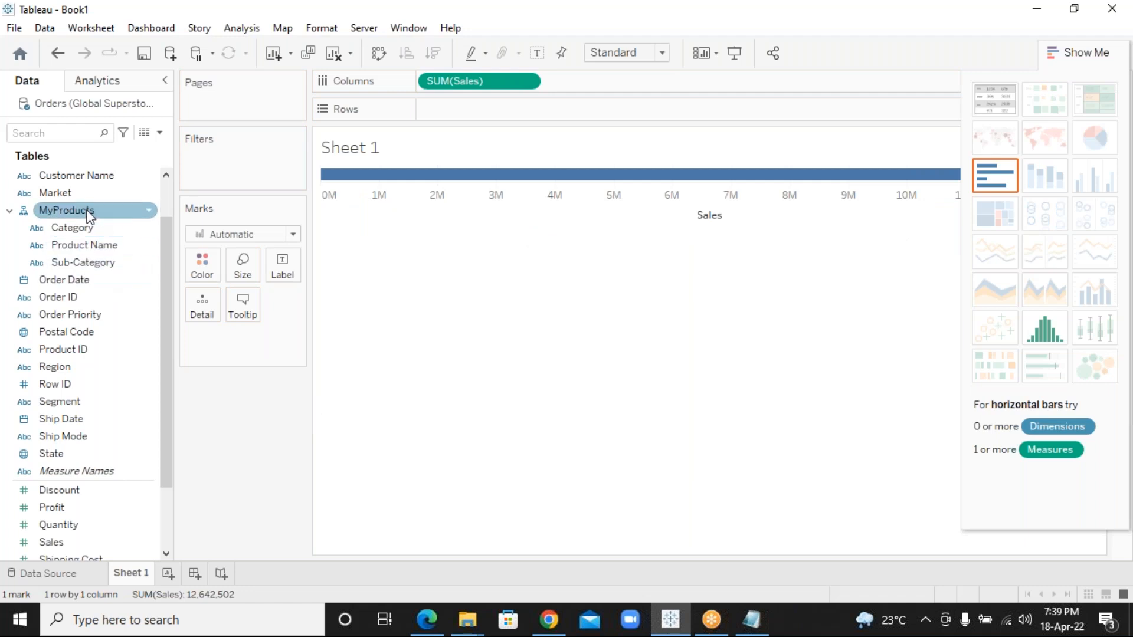
drag(88, 216, 479, 111)
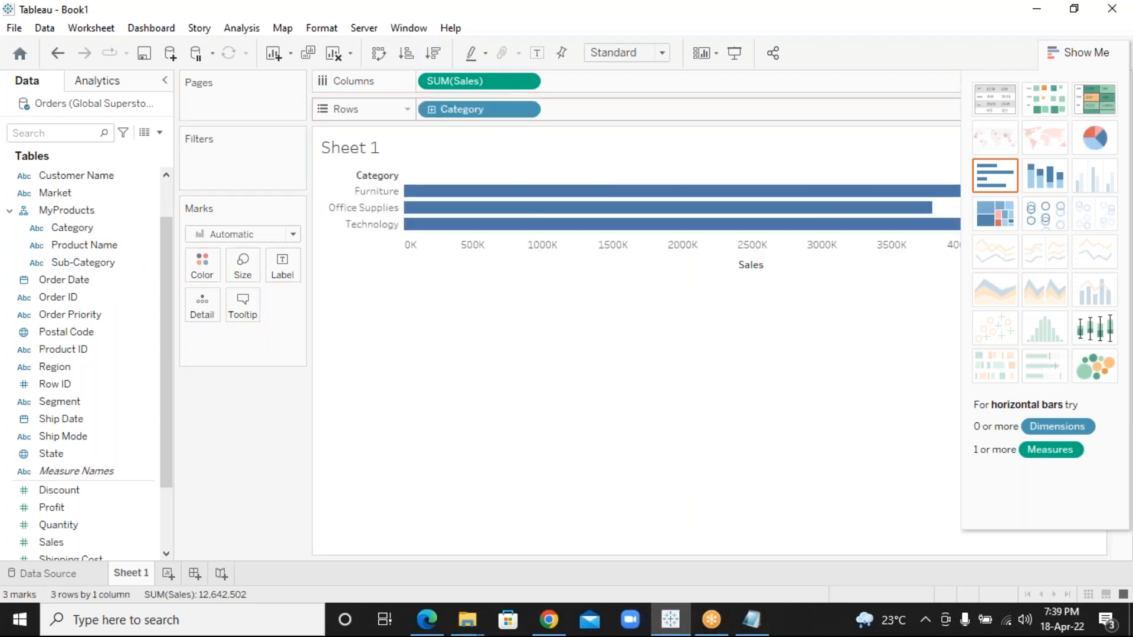
click(431, 110)
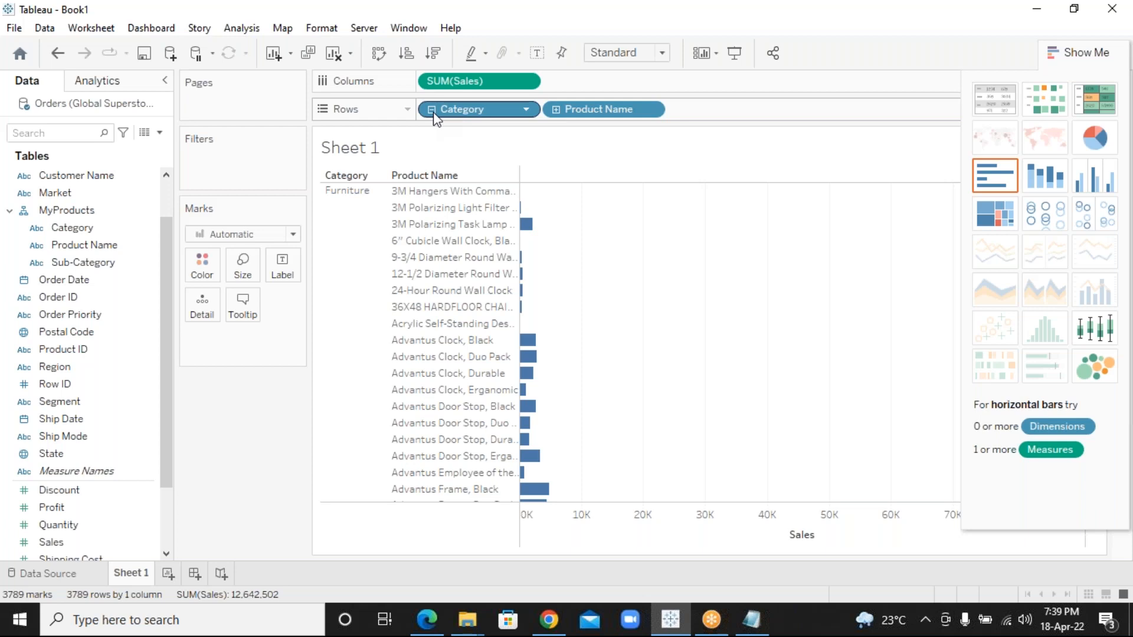
Step: Clear the Rows shelf and move Sub-Category above Product Name in the MyProducts hierarchy
drag(603, 107, 83, 247)
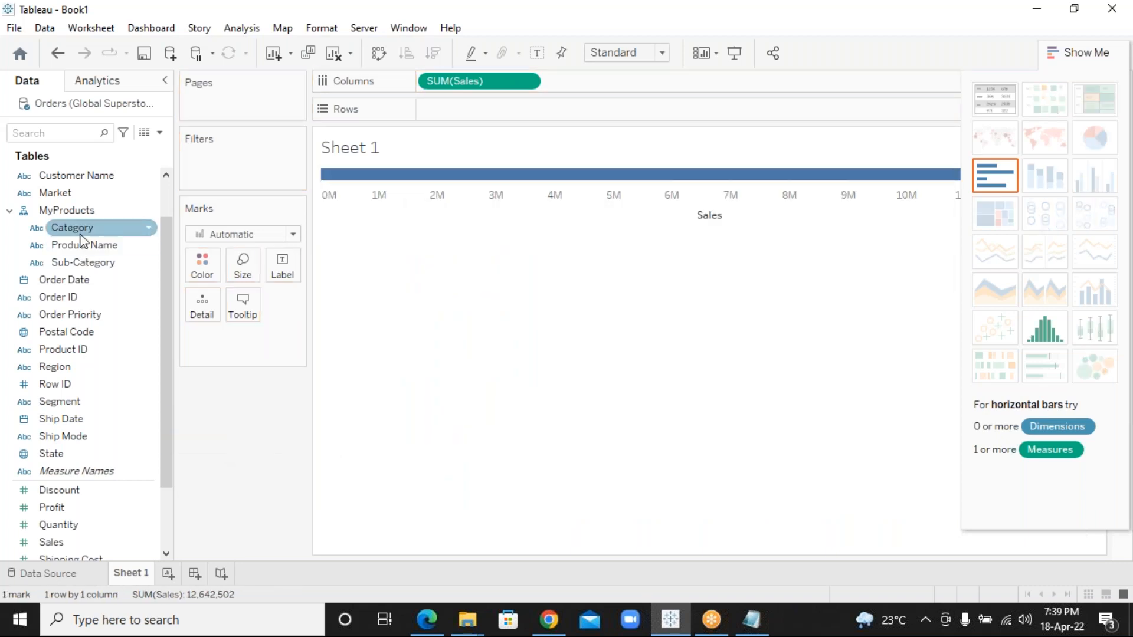
click(93, 266)
drag(92, 257, 91, 237)
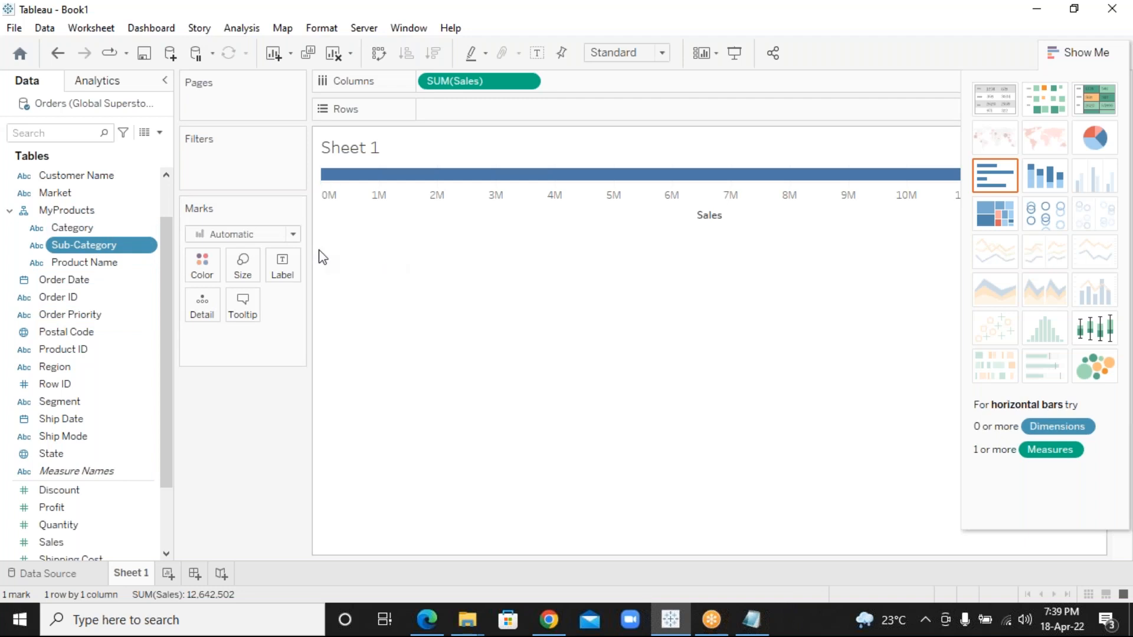
Step: Put the MyProducts hierarchy on Rows, drill it down to Product Name, and roll it back up to Category
drag(84, 207, 471, 105)
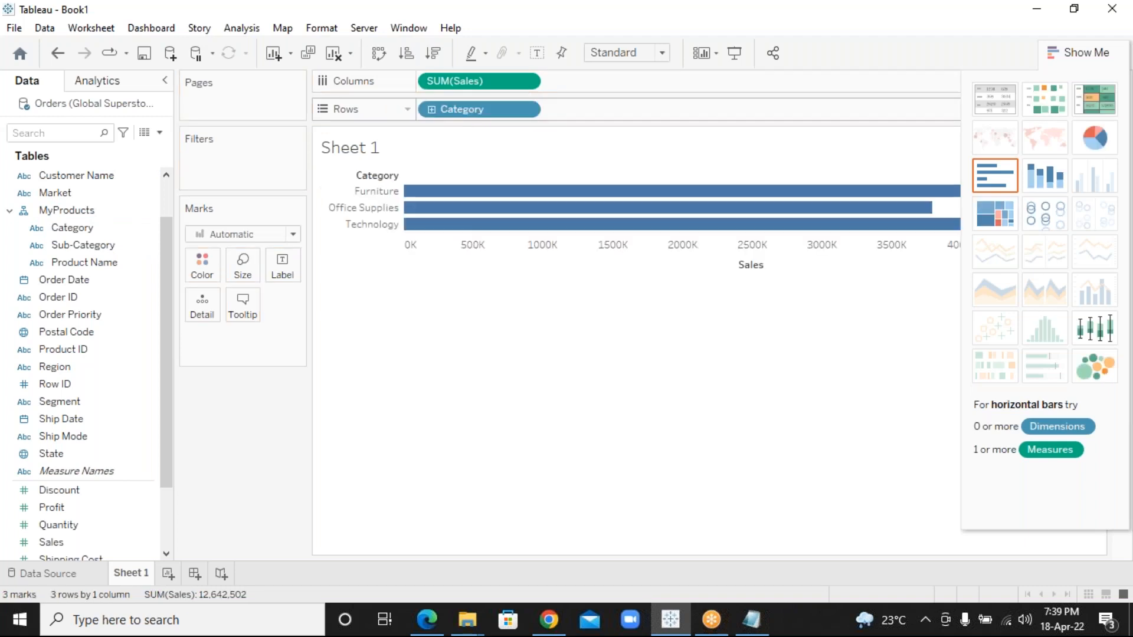
click(434, 118)
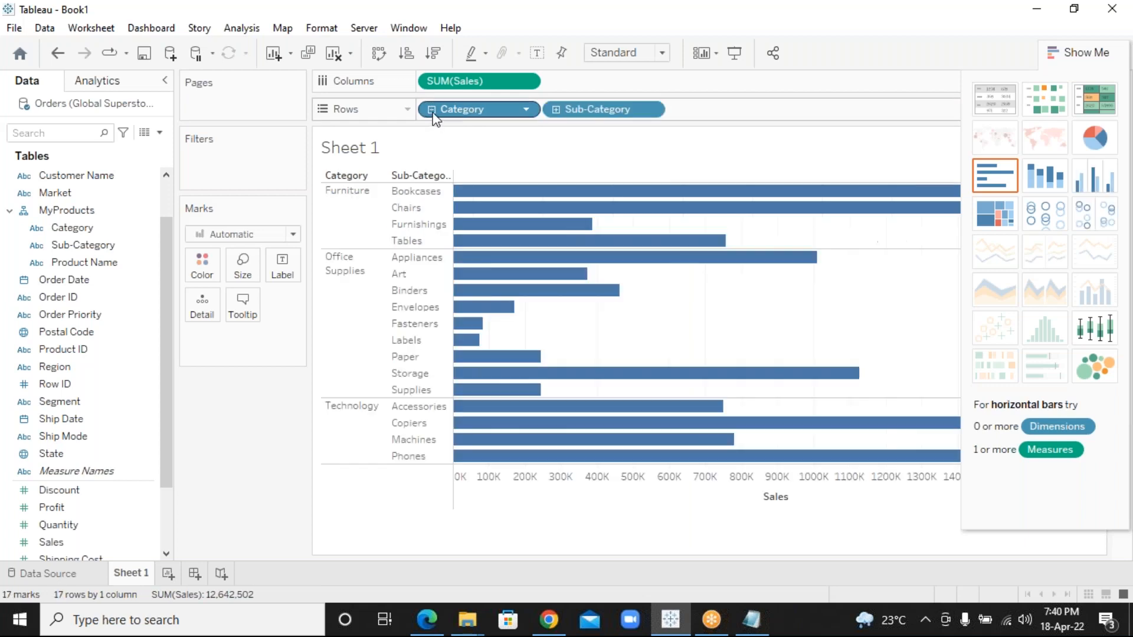
click(556, 112)
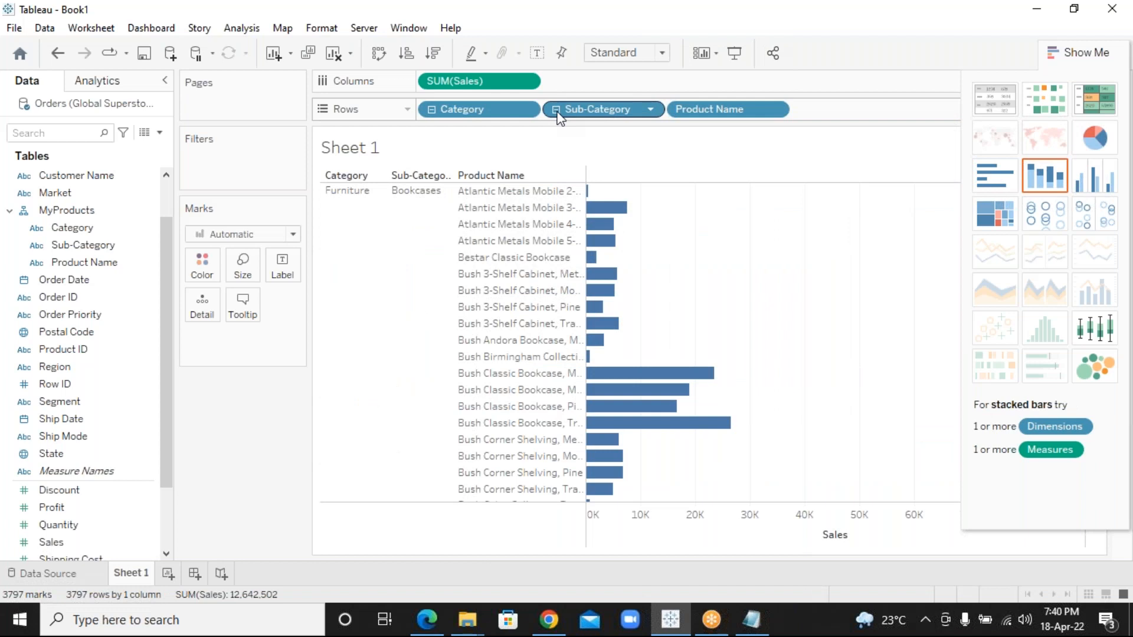
click(556, 110)
click(431, 111)
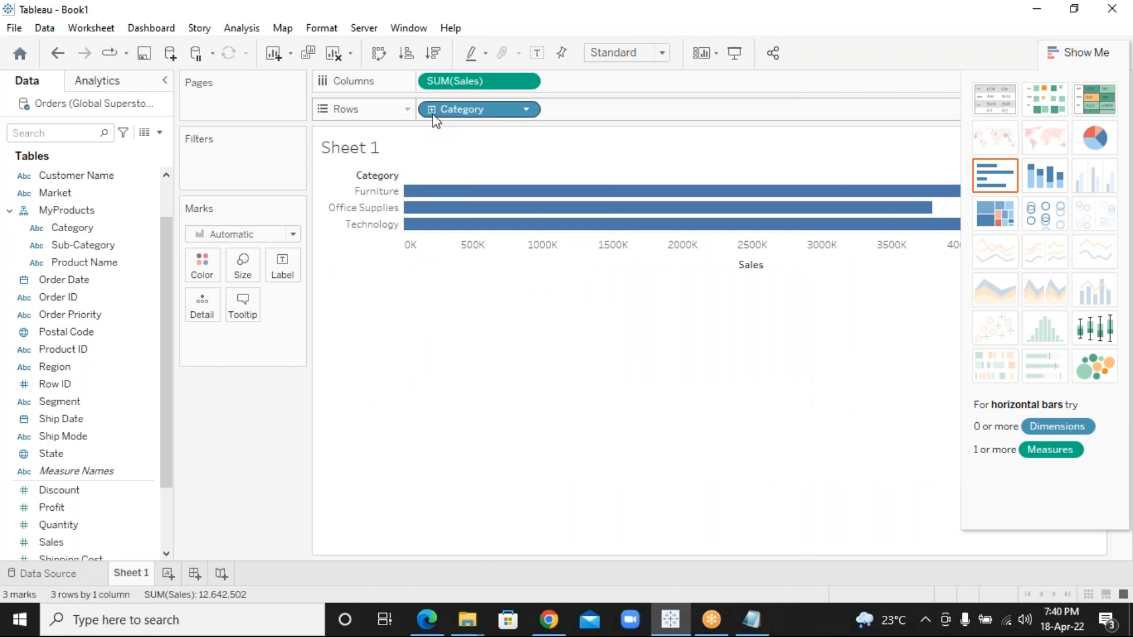
click(90, 265)
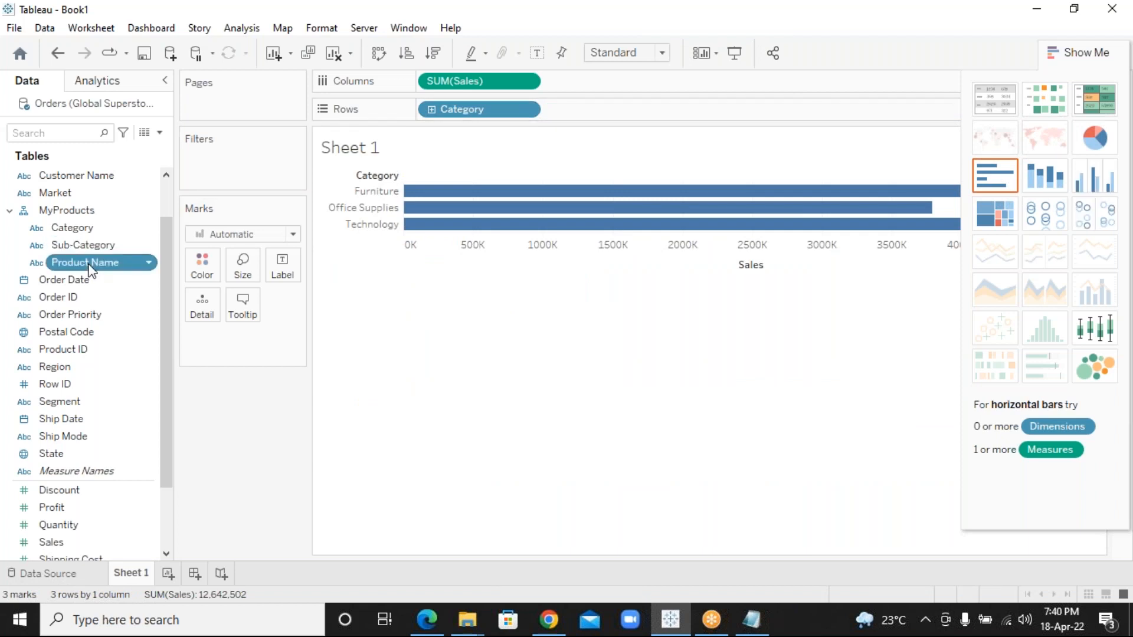
right_click(92, 269)
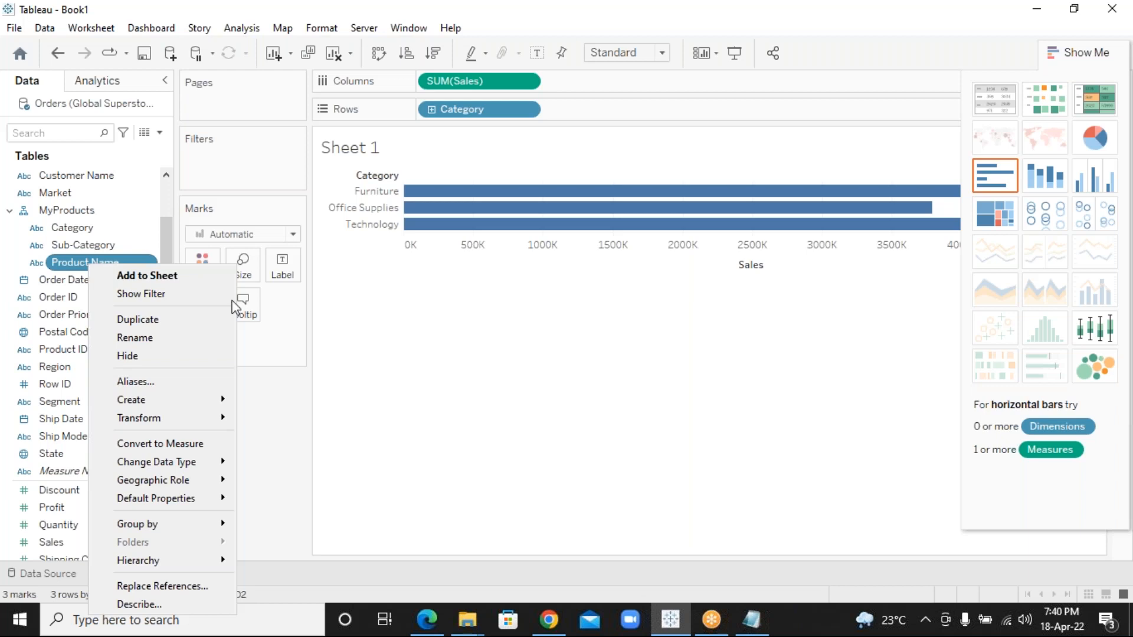
click(295, 412)
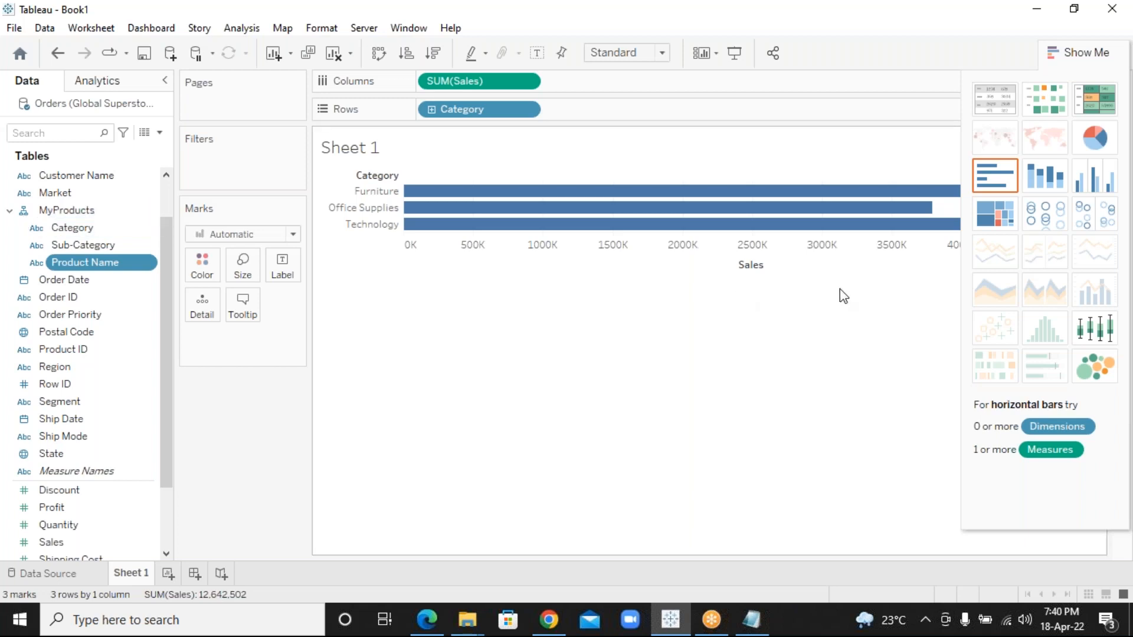
mouse_move(677, 226)
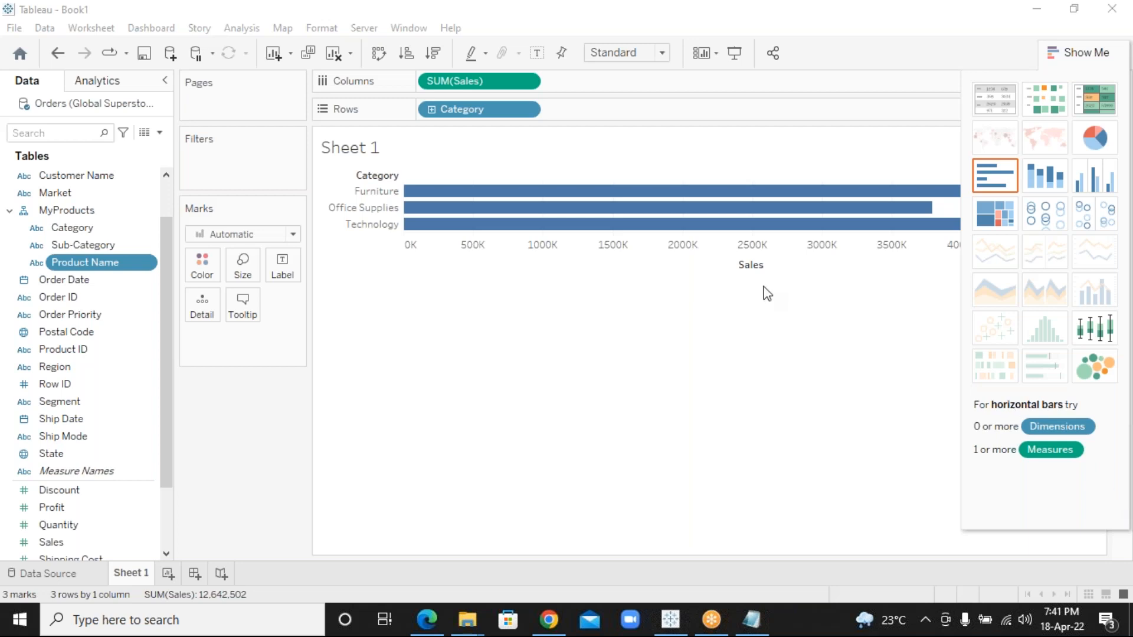
Step: Collapse the MyProducts hierarchy in the field list and remove Category from Rows
click(10, 212)
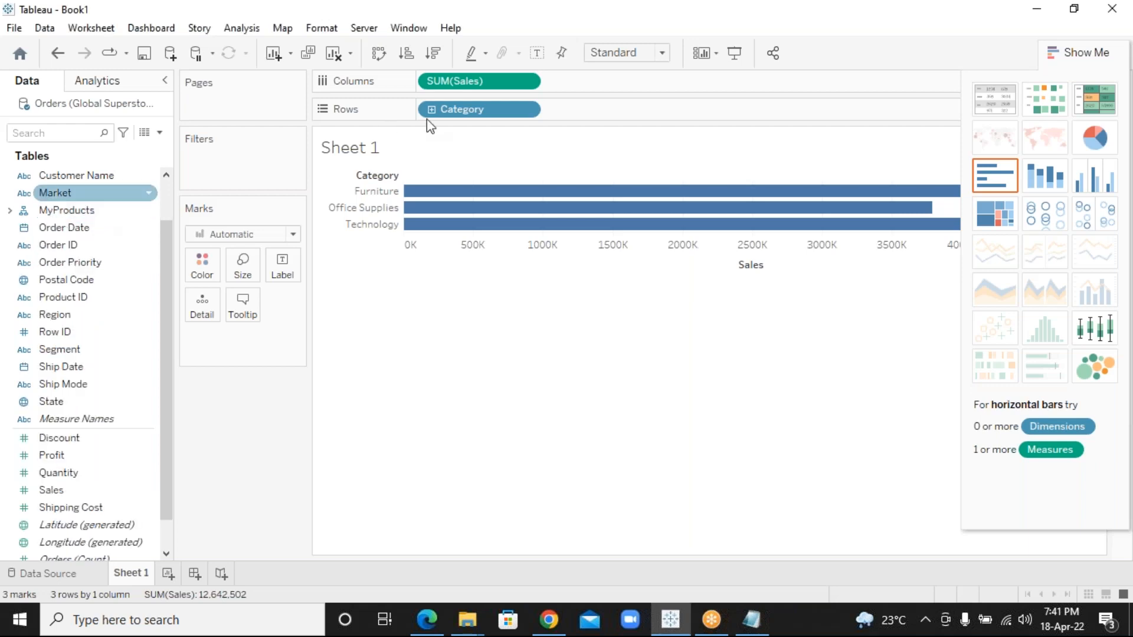
drag(479, 115, 264, 411)
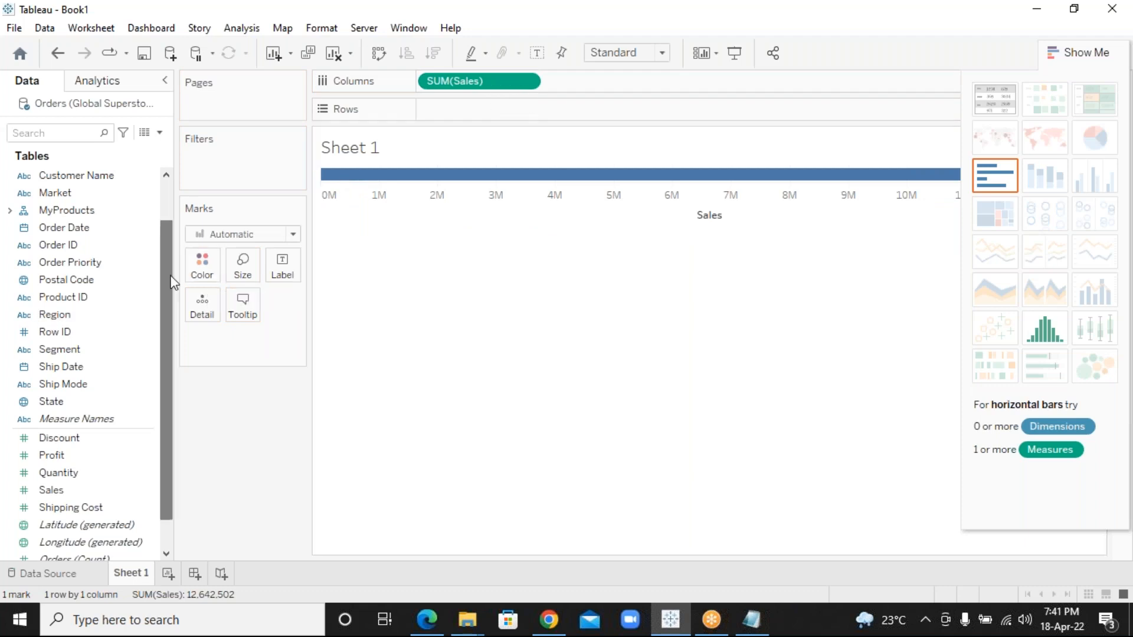
scroll(167, 289, up, 1)
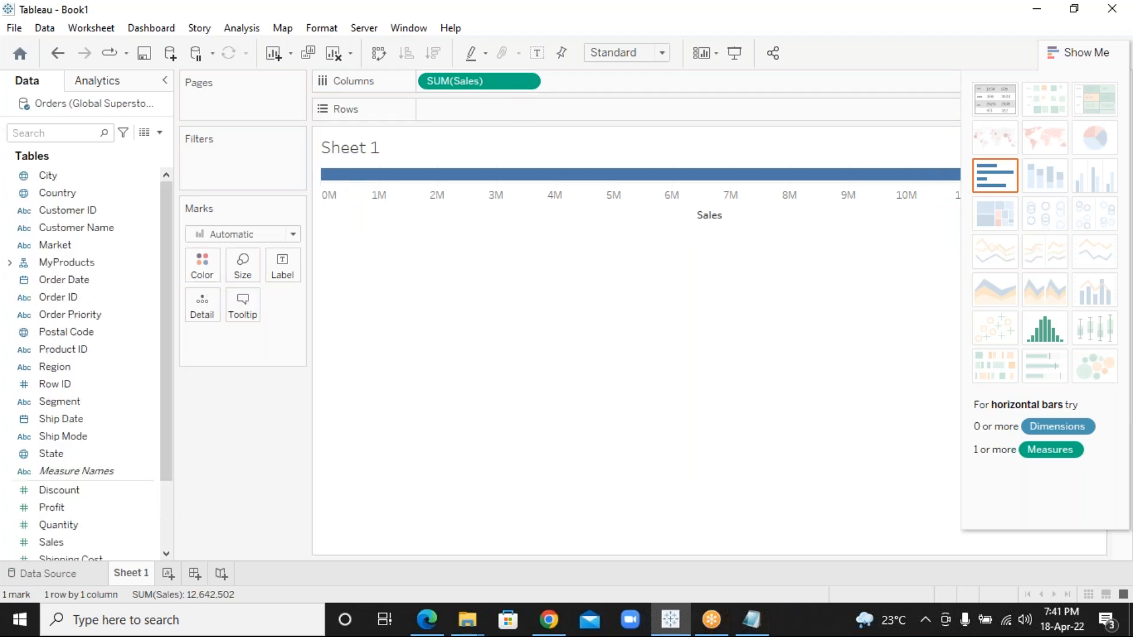
click(125, 264)
click(86, 283)
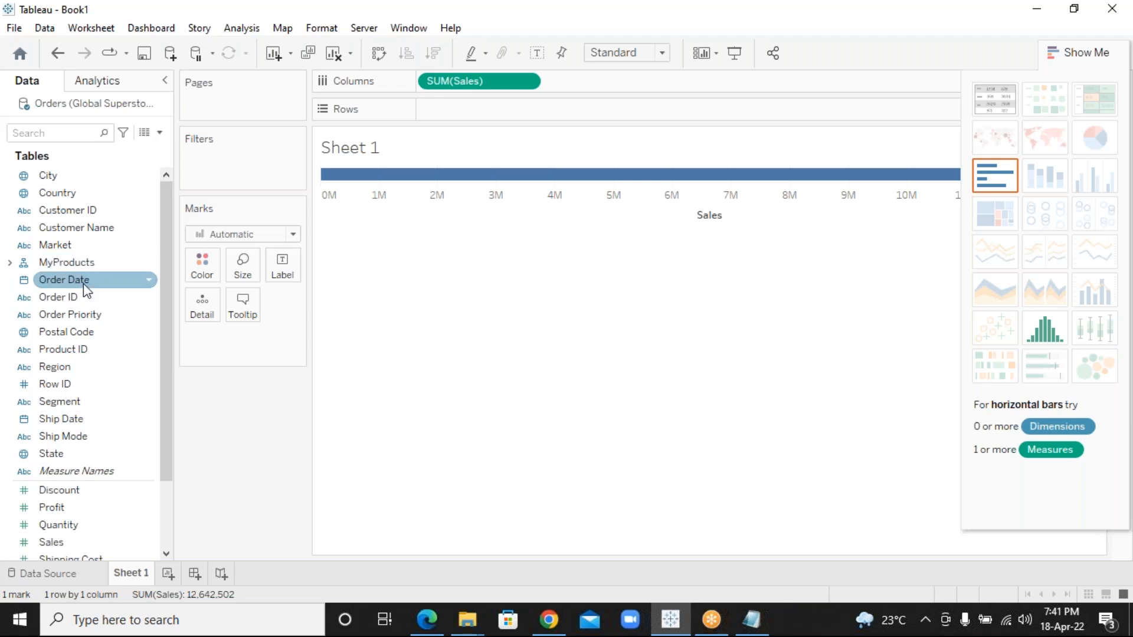
click(444, 420)
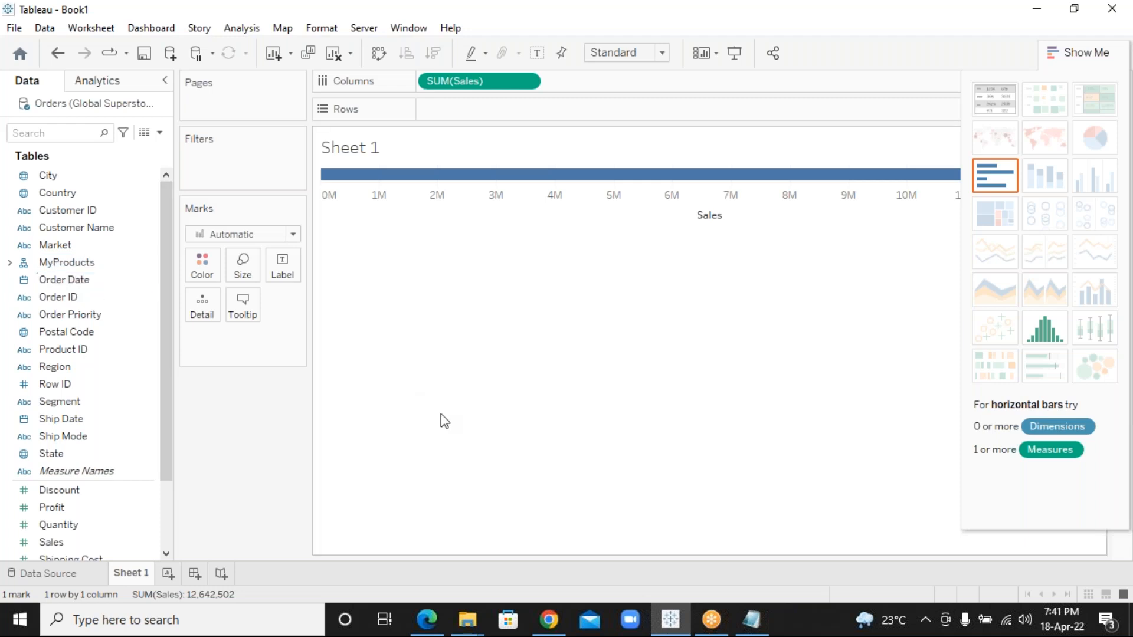
Step: Switch to the Notepad notes and review the OrderDate drill-down levels starting from year
click(757, 622)
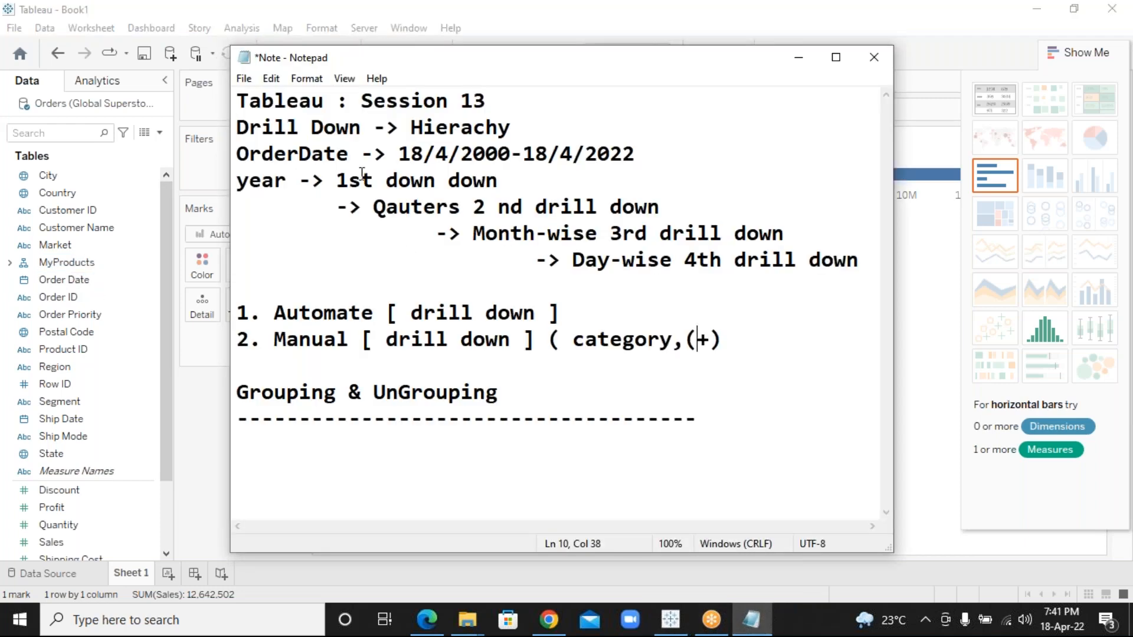
click(346, 155)
drag(346, 155, 237, 180)
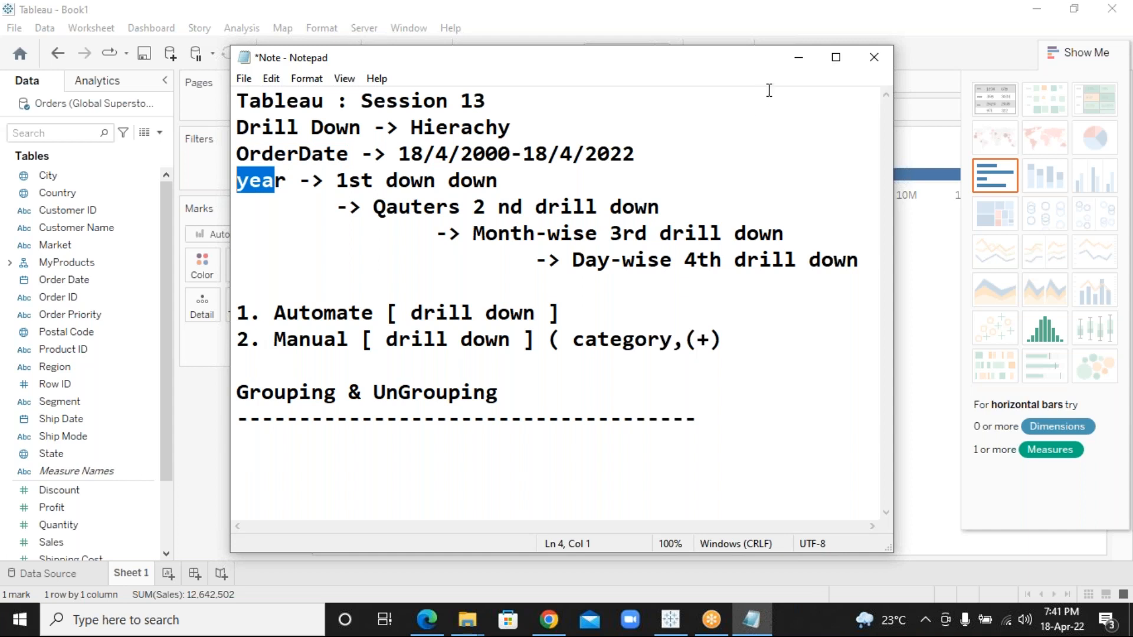
click(798, 61)
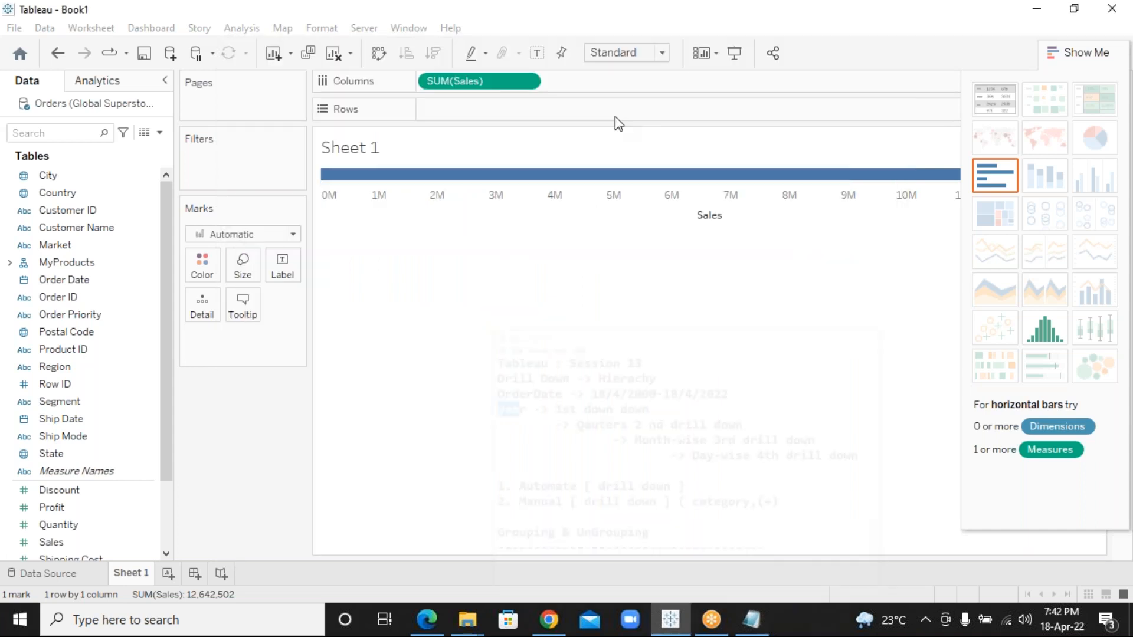
Step: Put Order Date by year on Rows against Sales, and swap the rows and columns
click(89, 282)
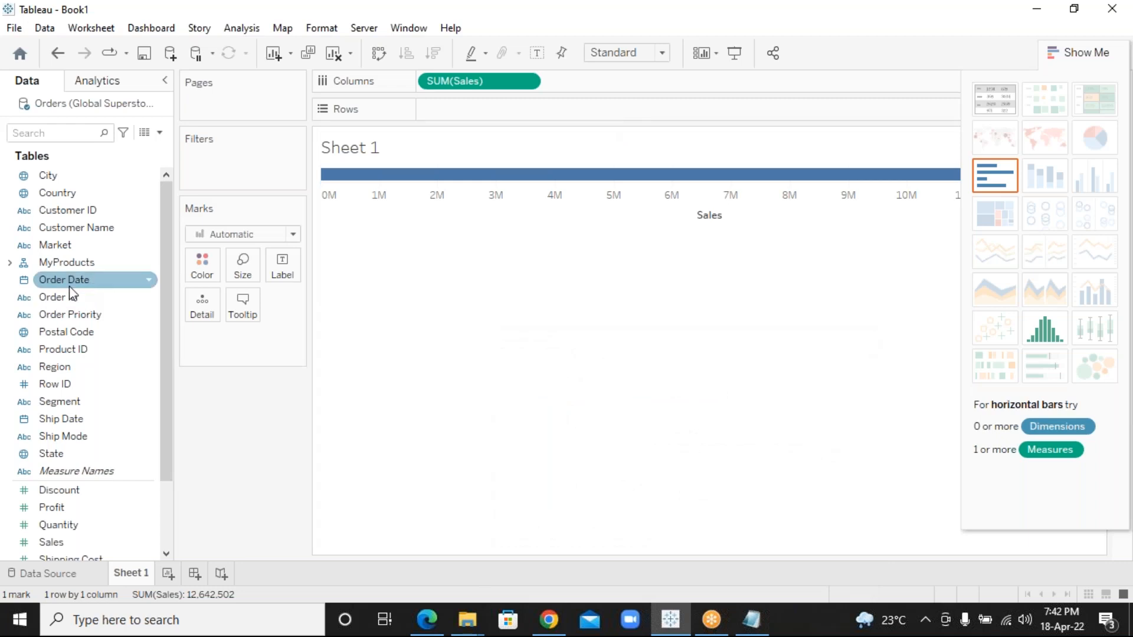
drag(71, 284, 462, 118)
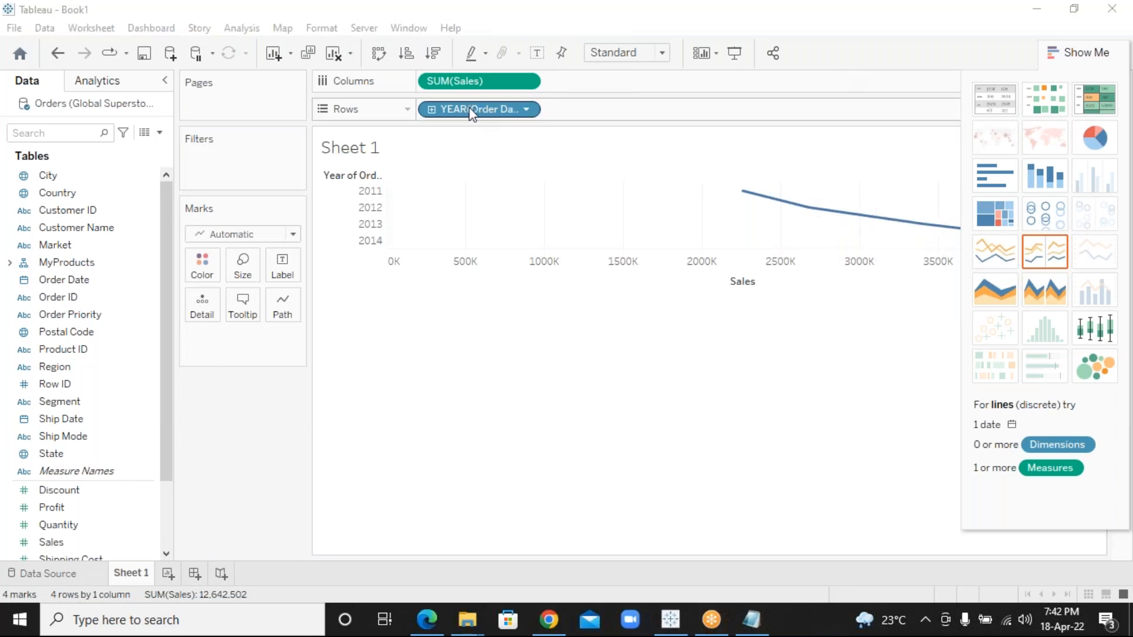
mouse_move(476, 82)
mouse_down()
mouse_move(601, 114)
mouse_move(472, 83)
mouse_up()
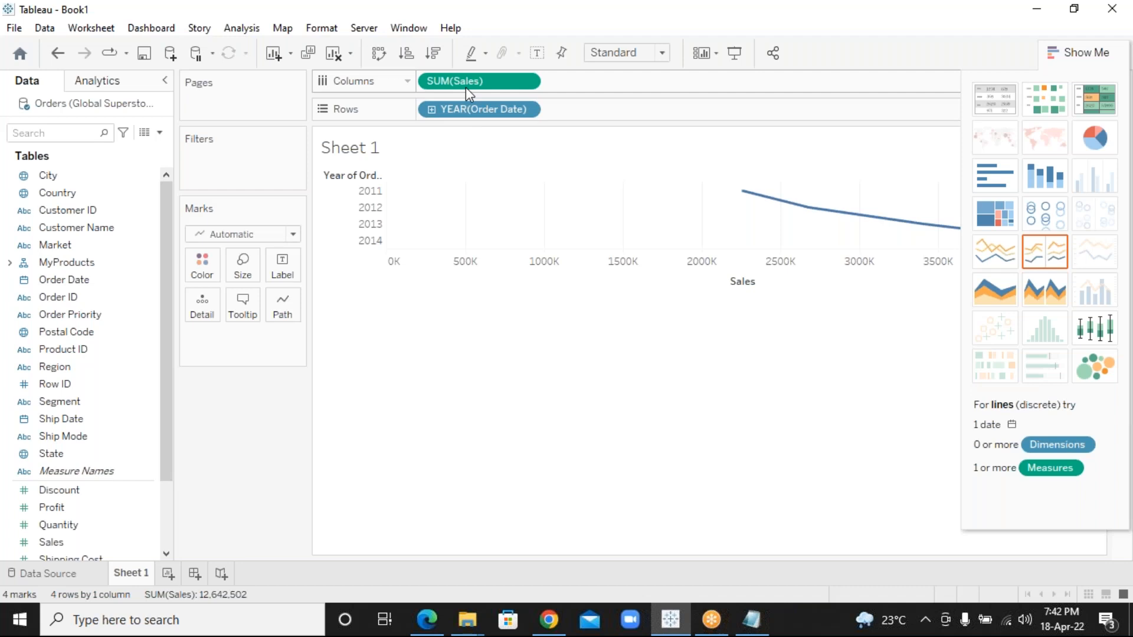
click(379, 53)
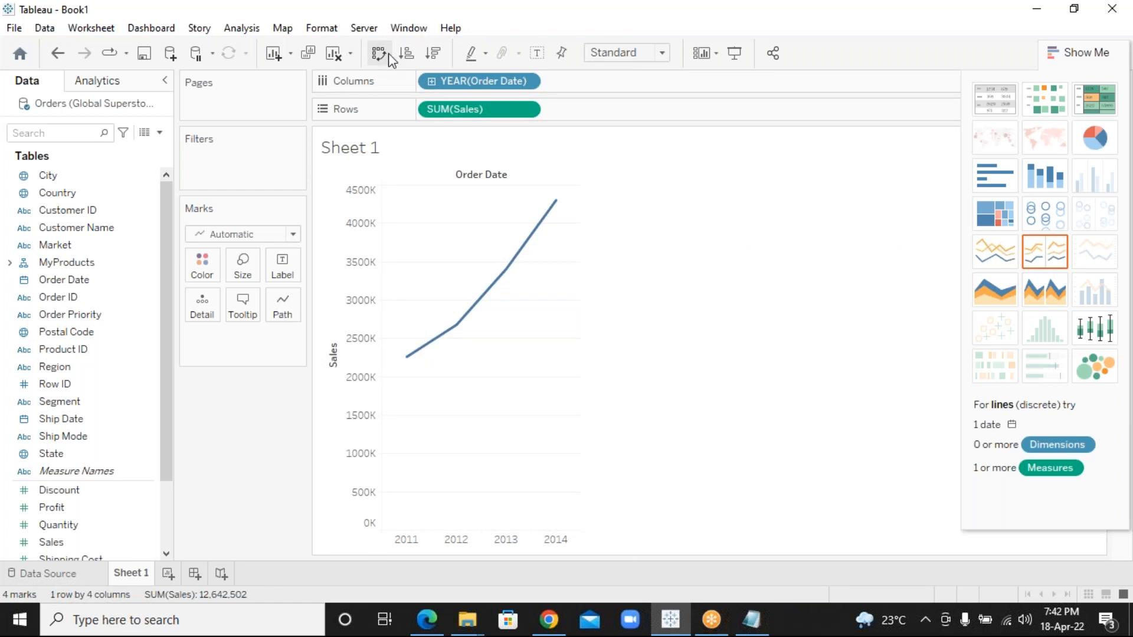
Step: Drill Order Date down on Columns from year through quarter and month to day
click(432, 84)
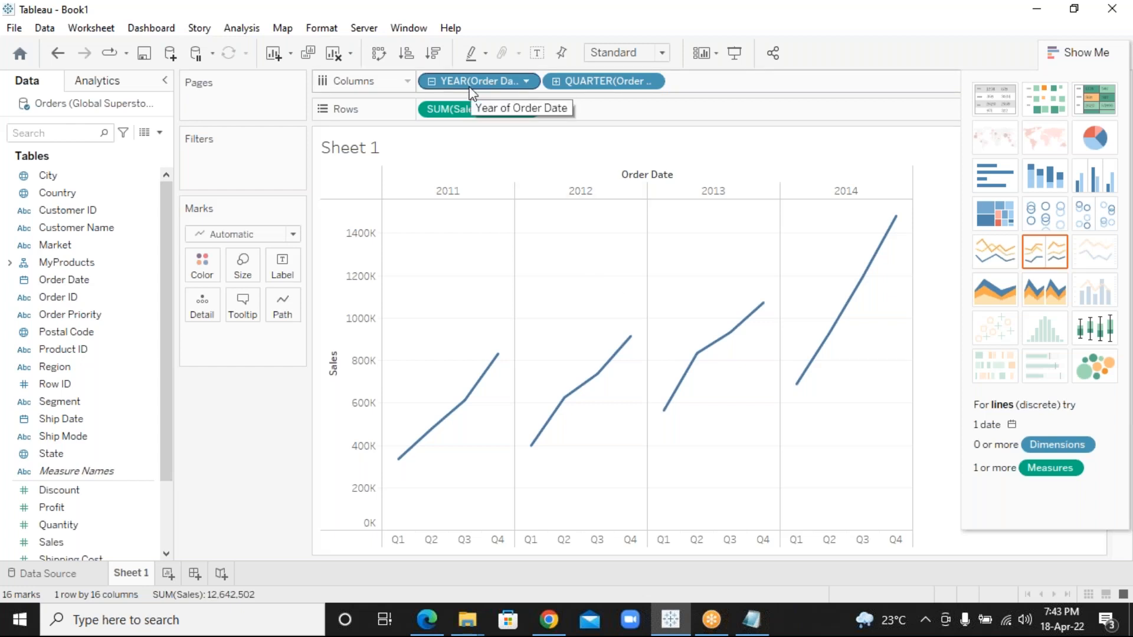
click(555, 83)
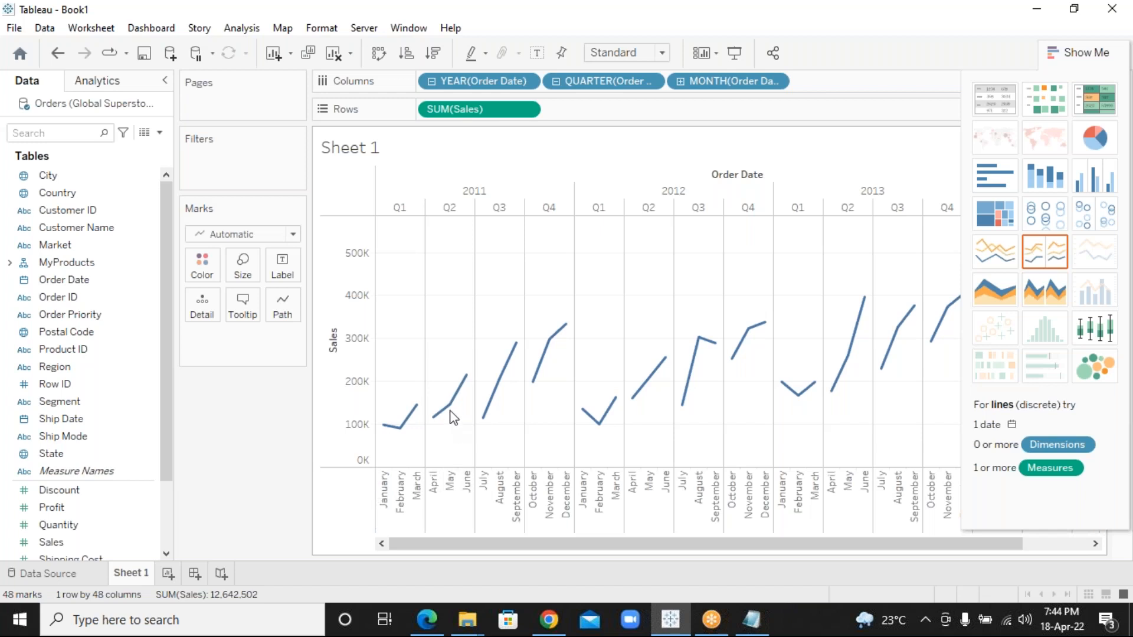
mouse_move(514, 354)
mouse_move(469, 380)
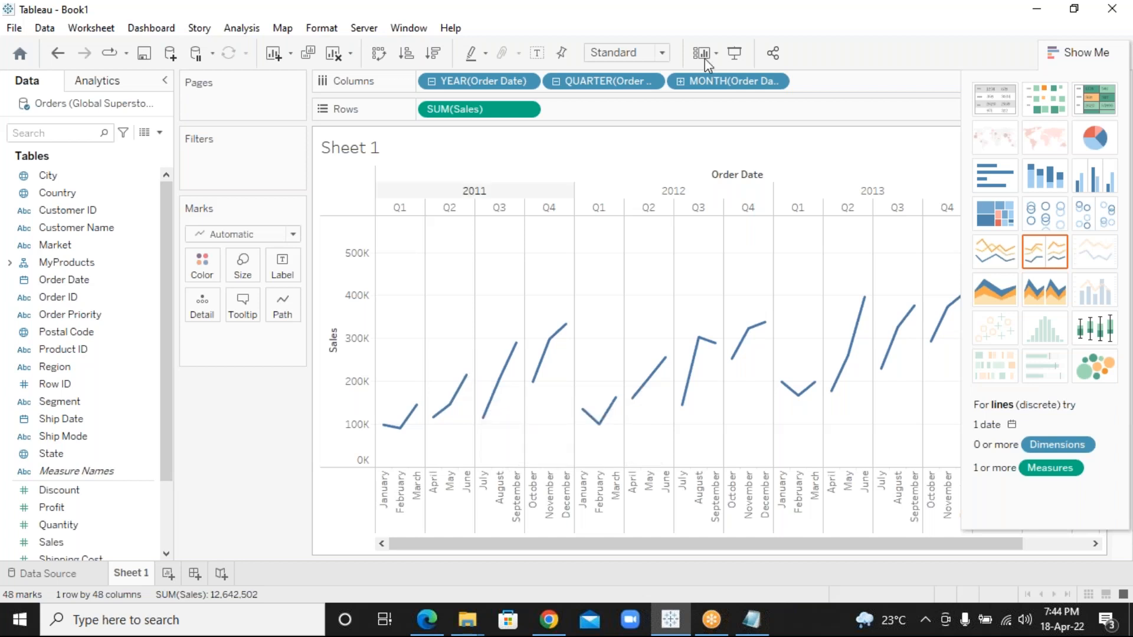
click(680, 82)
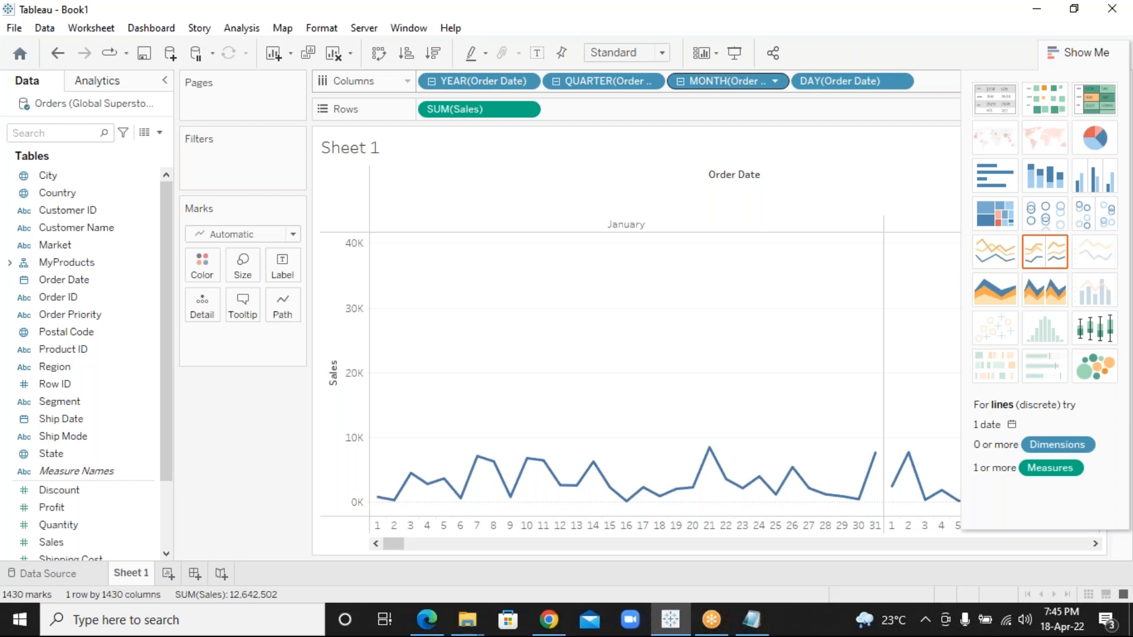
click(682, 82)
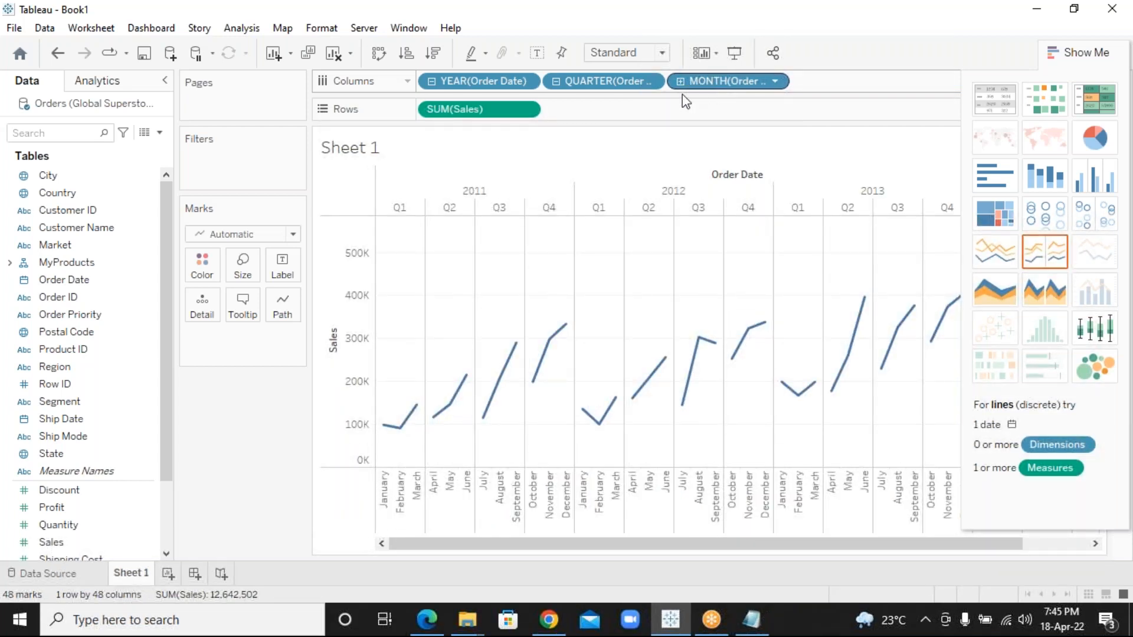
click(681, 81)
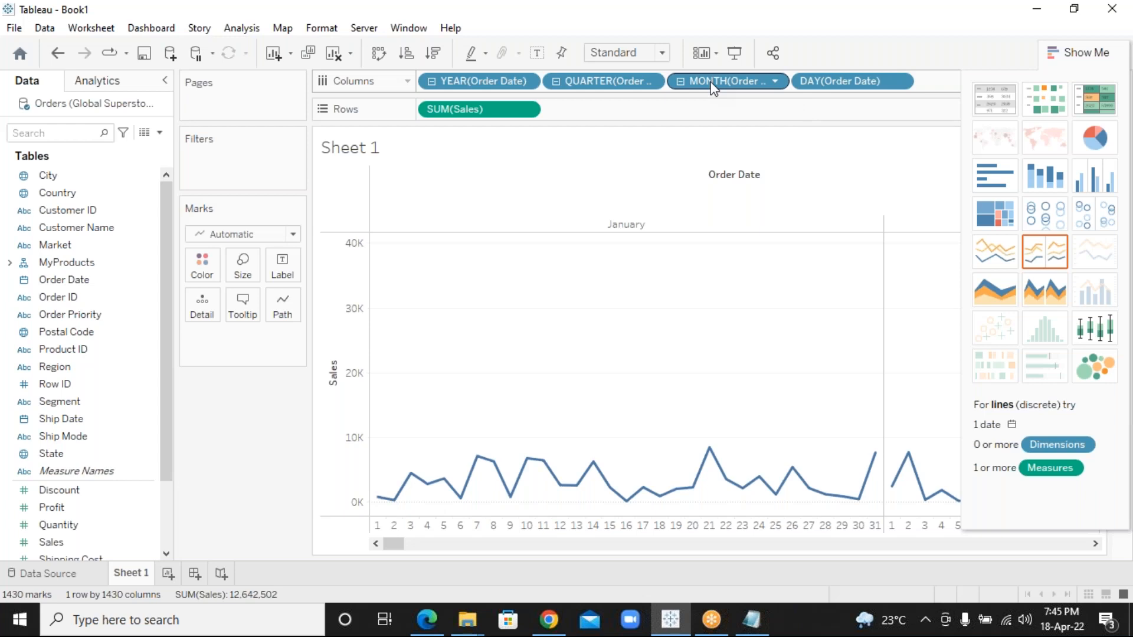
click(797, 19)
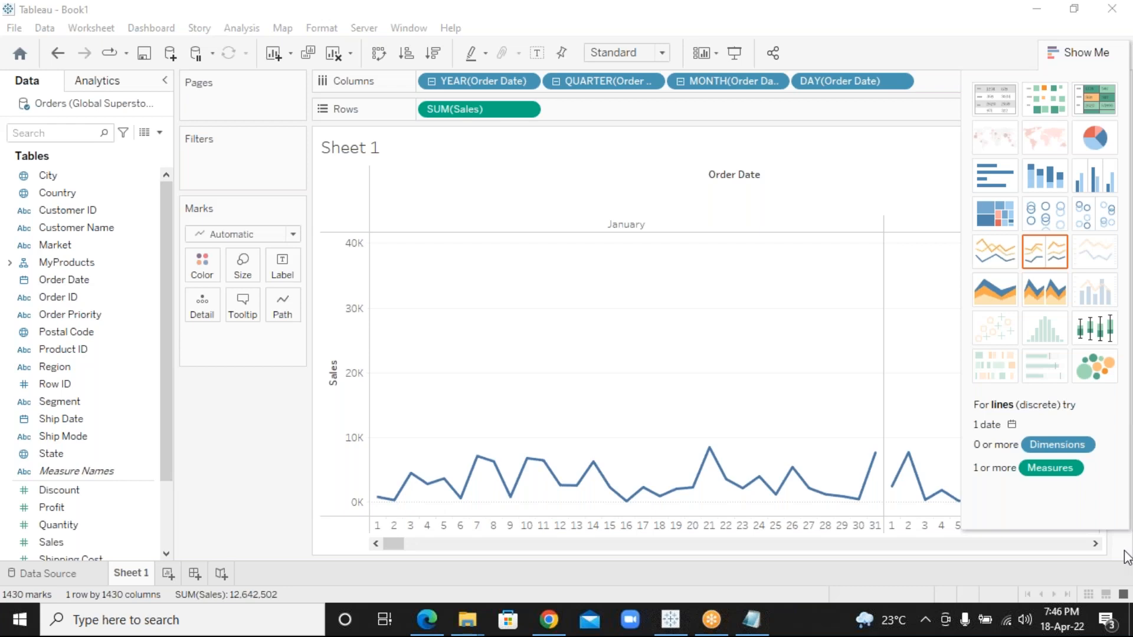
Step: Roll Order Date back up to year and clear both the Columns and Rows shelves
click(751, 622)
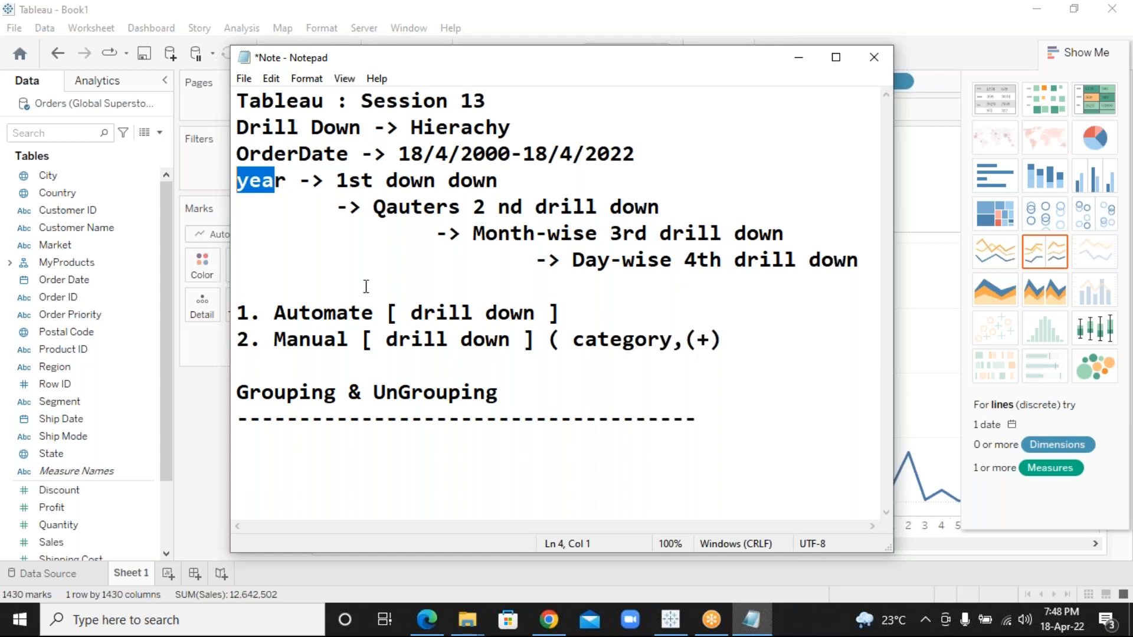
click(798, 62)
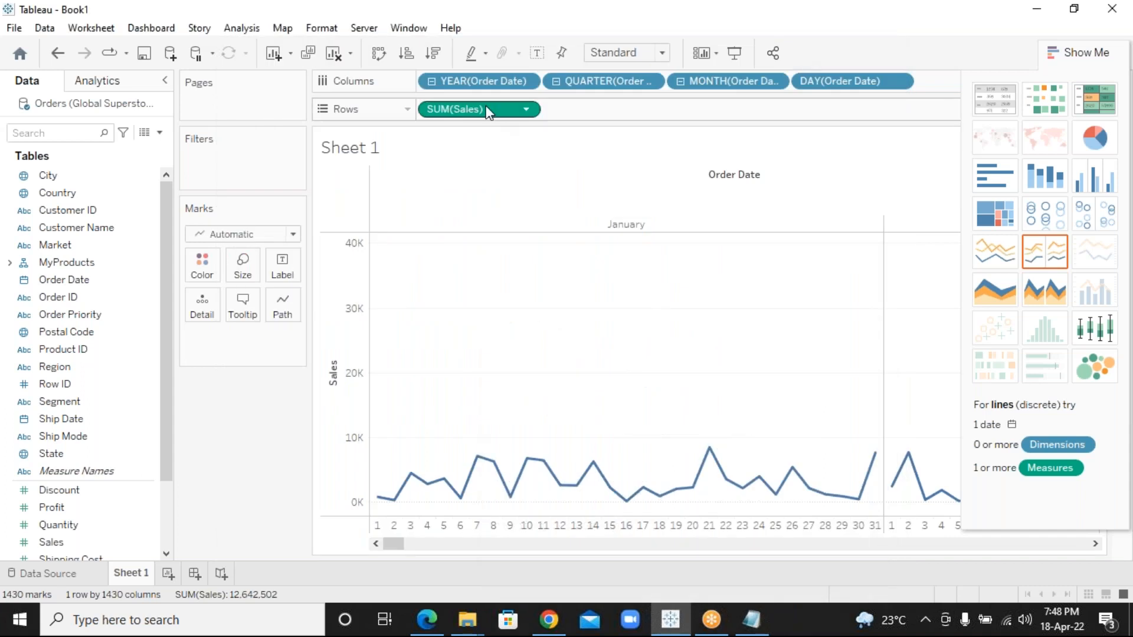
click(556, 81)
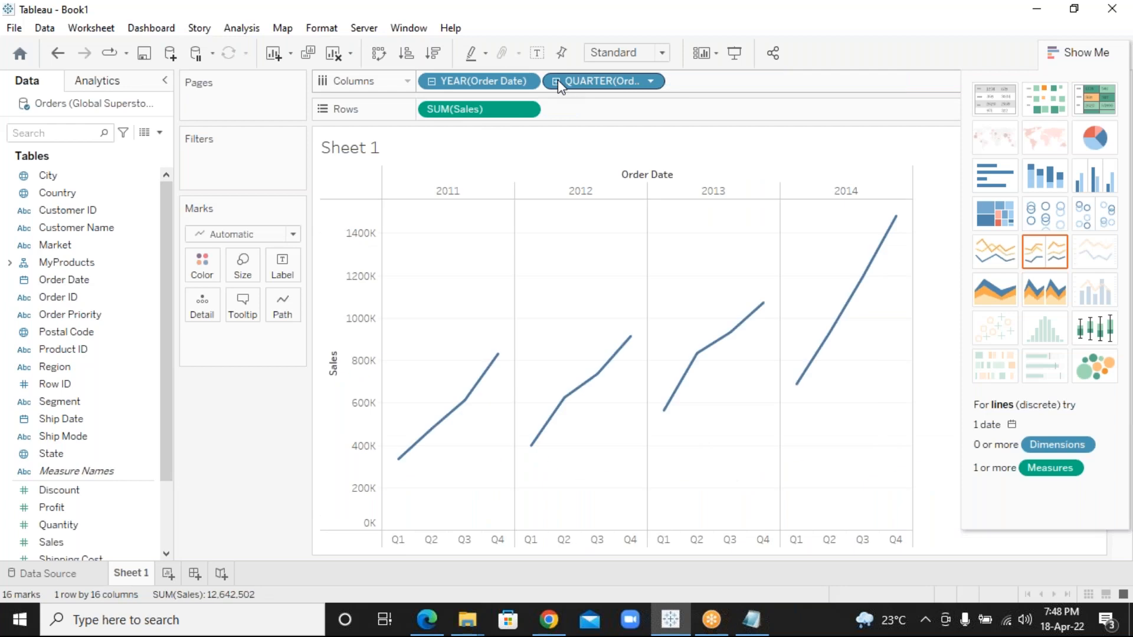
click(433, 84)
drag(466, 88, 239, 413)
drag(462, 109, 253, 451)
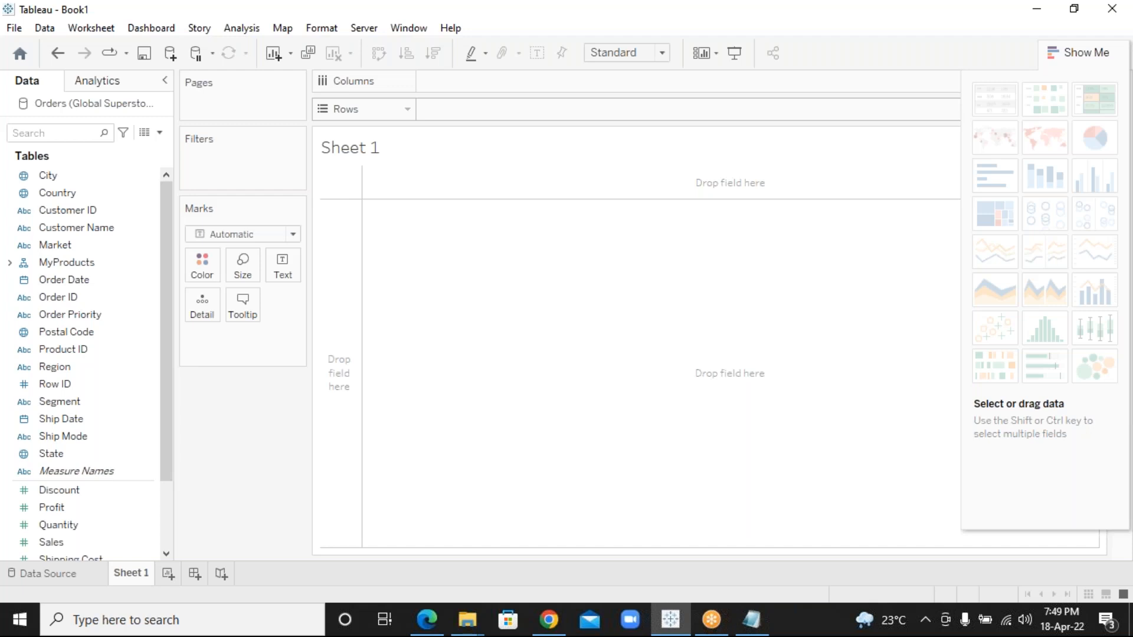
Step: Chart Sales by Market with Market on Columns and Sales on Rows, and swap the two axes
click(44, 279)
click(63, 247)
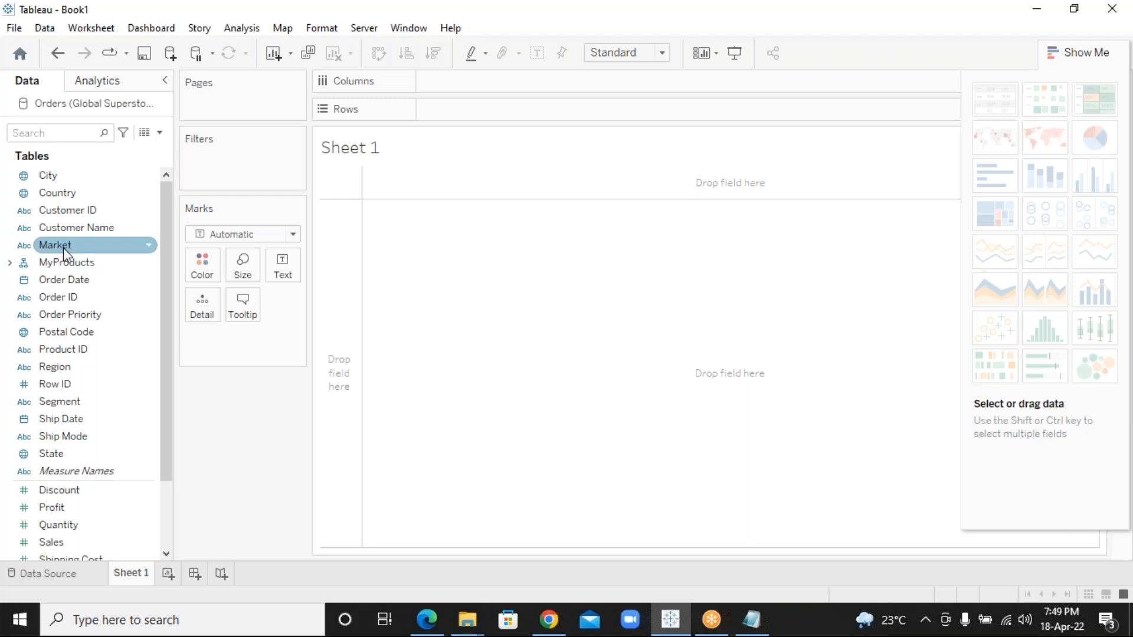
drag(62, 247, 454, 83)
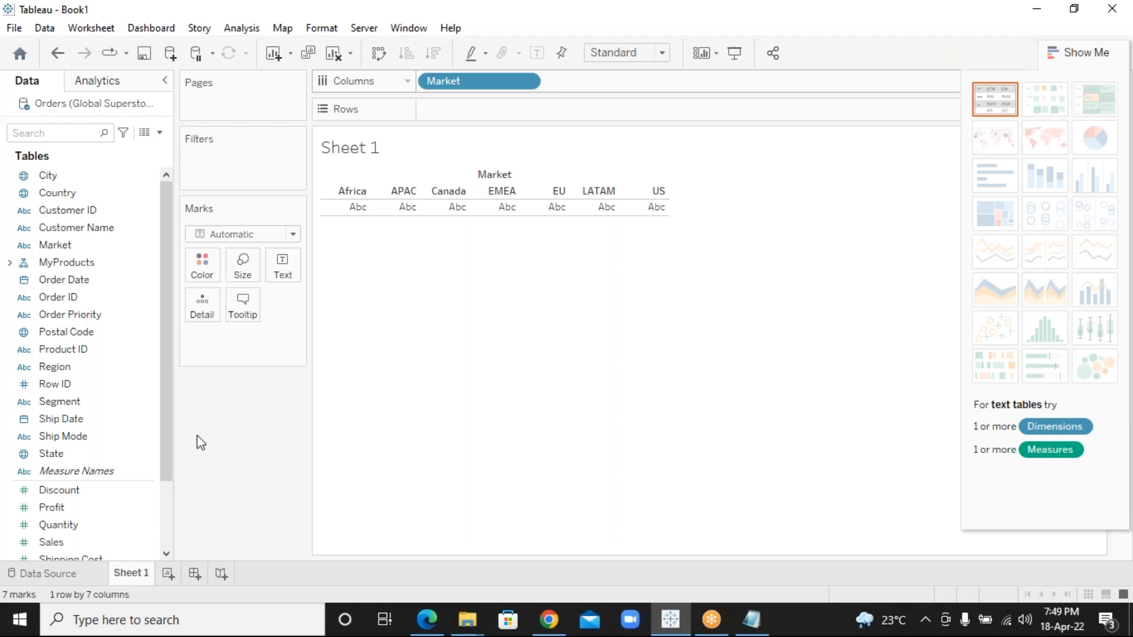
drag(69, 552, 453, 112)
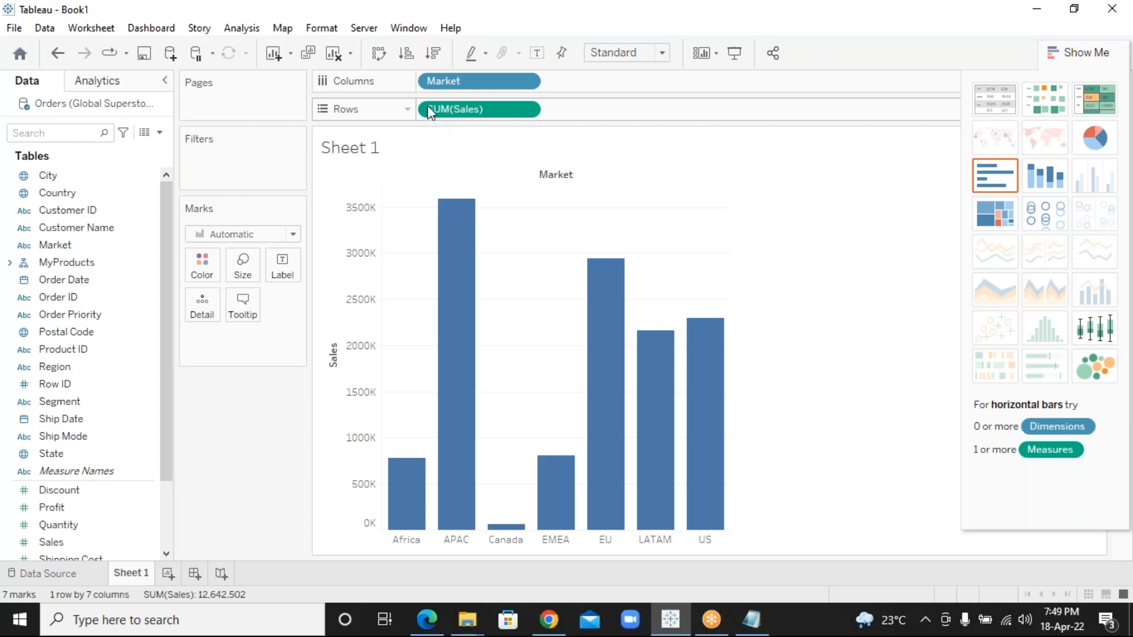
click(380, 58)
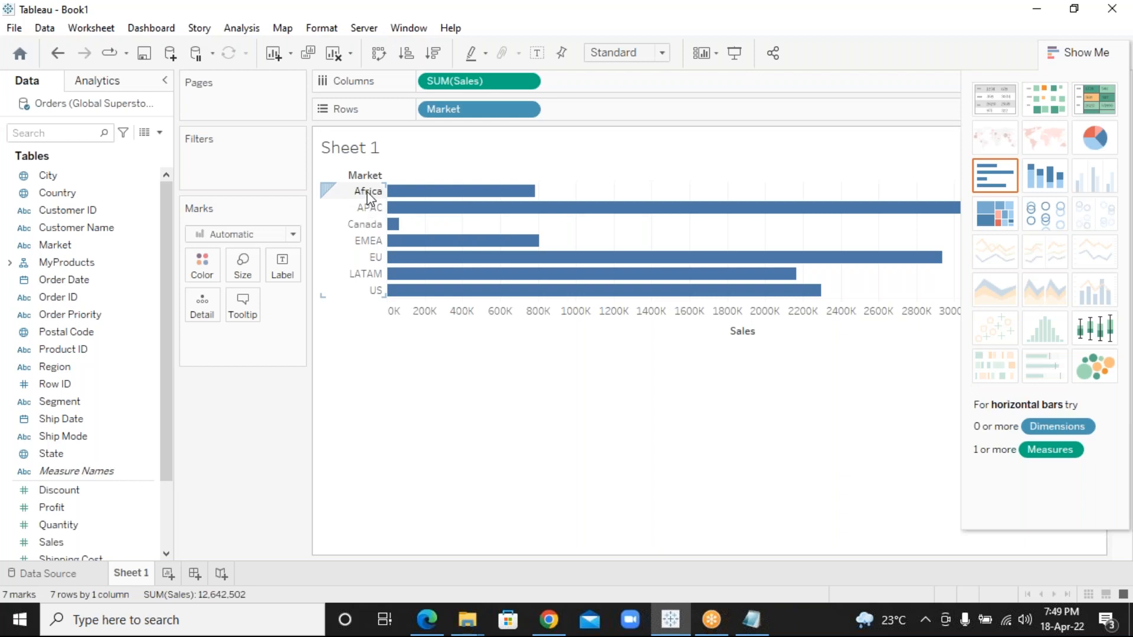
Step: Switch to Notepad, add the note "Group : Africa , Canada, US" under the Grouping & UnGrouping heading, and return to Tableau
mouse_move(400, 199)
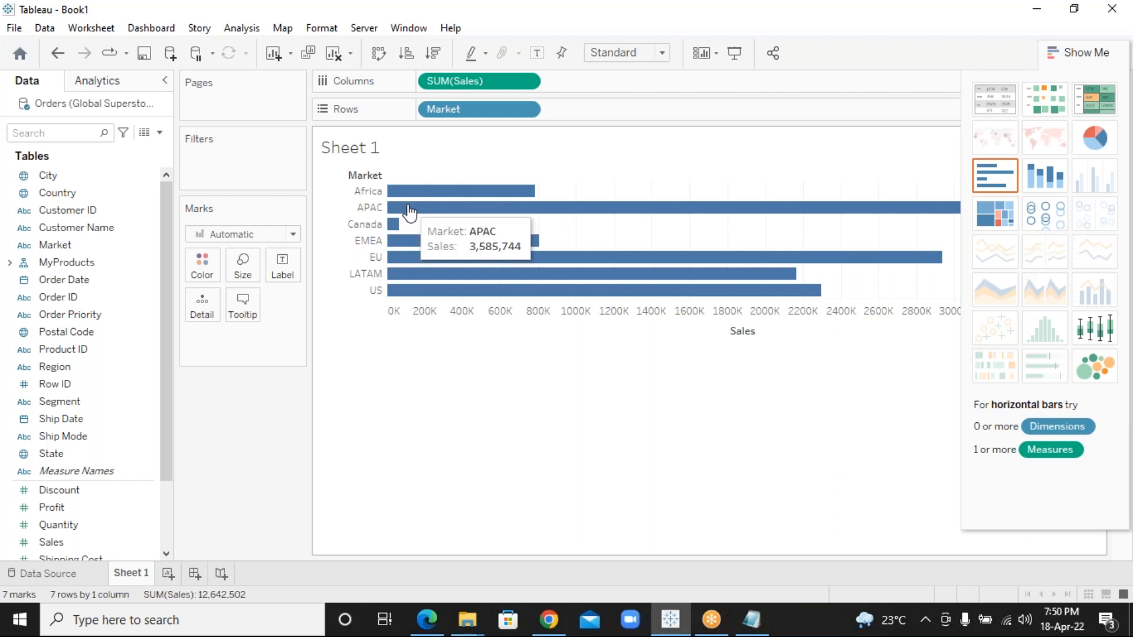
mouse_move(393, 231)
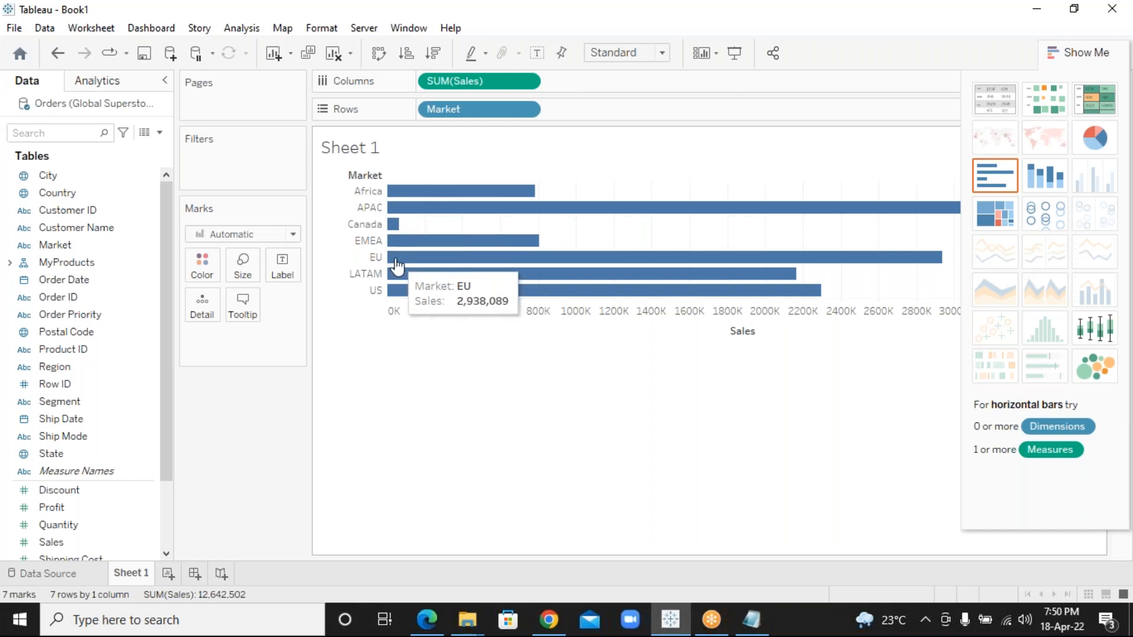
mouse_move(398, 282)
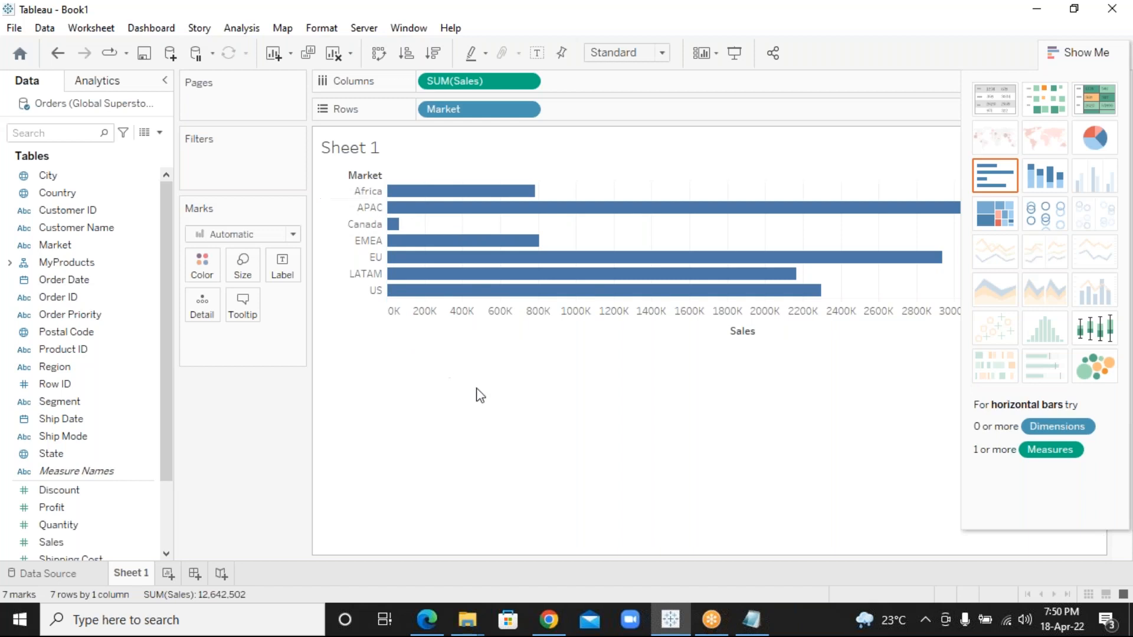
click(753, 627)
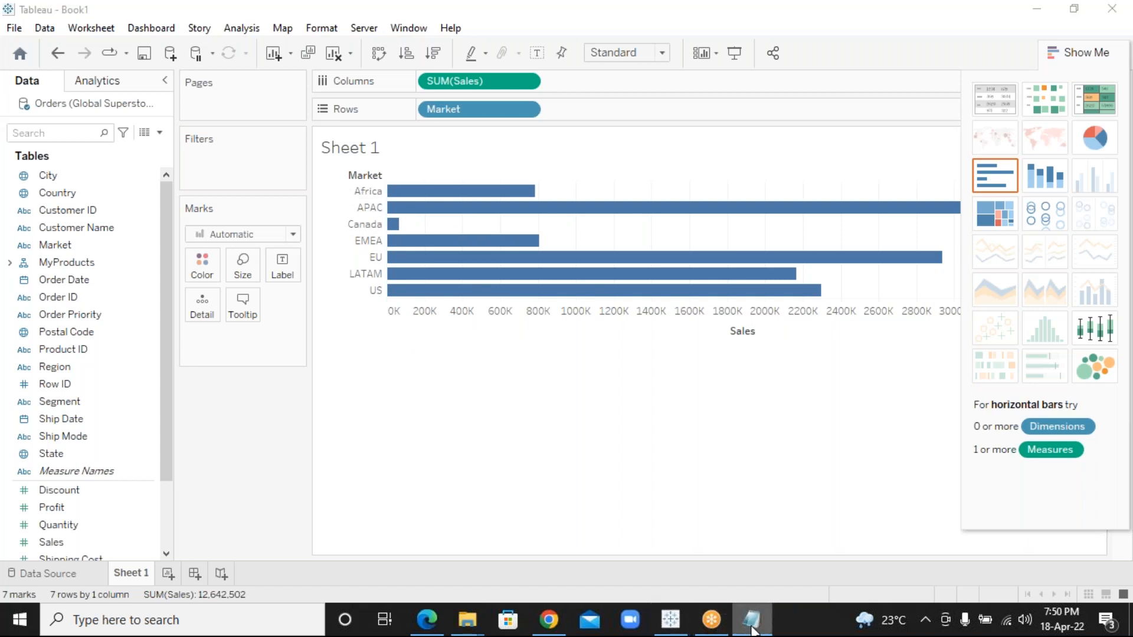
click(451, 465)
text(G)
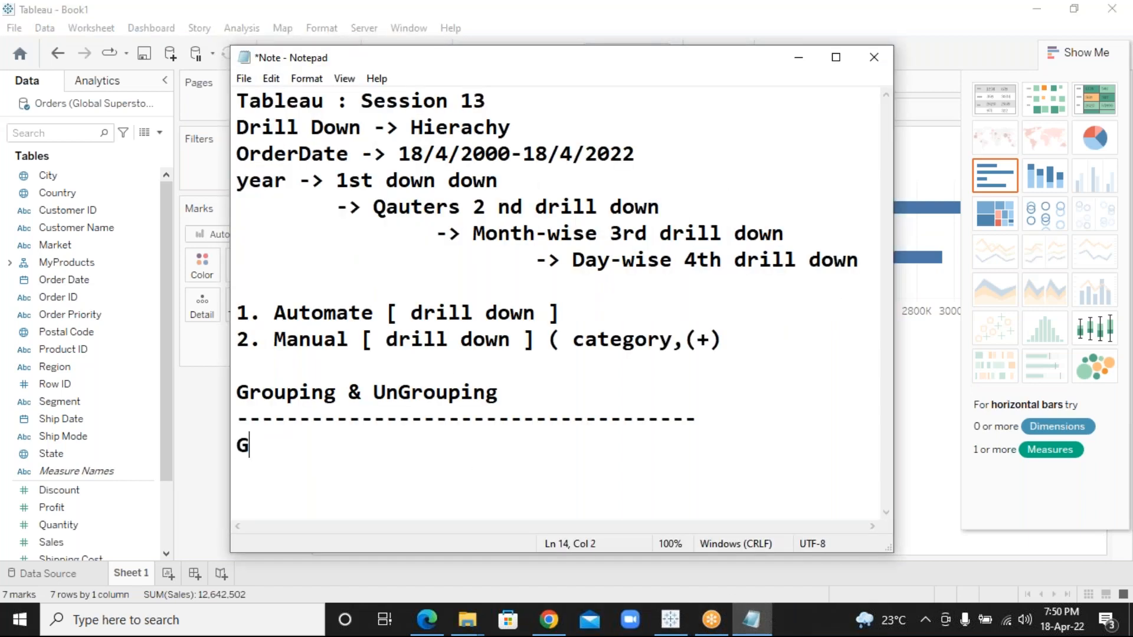
text(roup :)
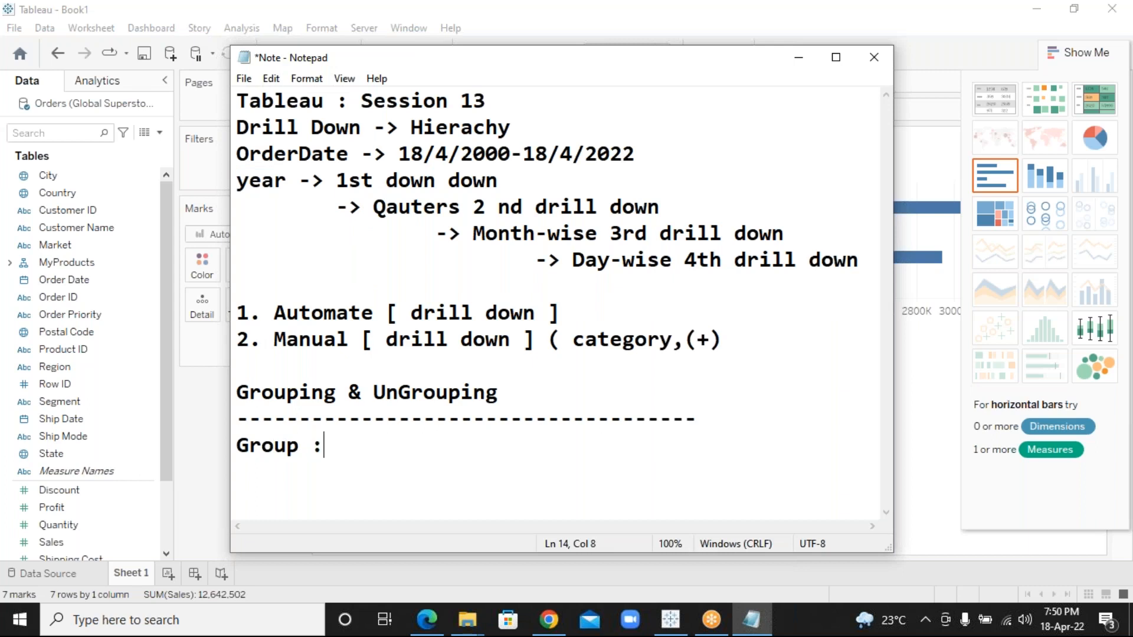
text( Africa )
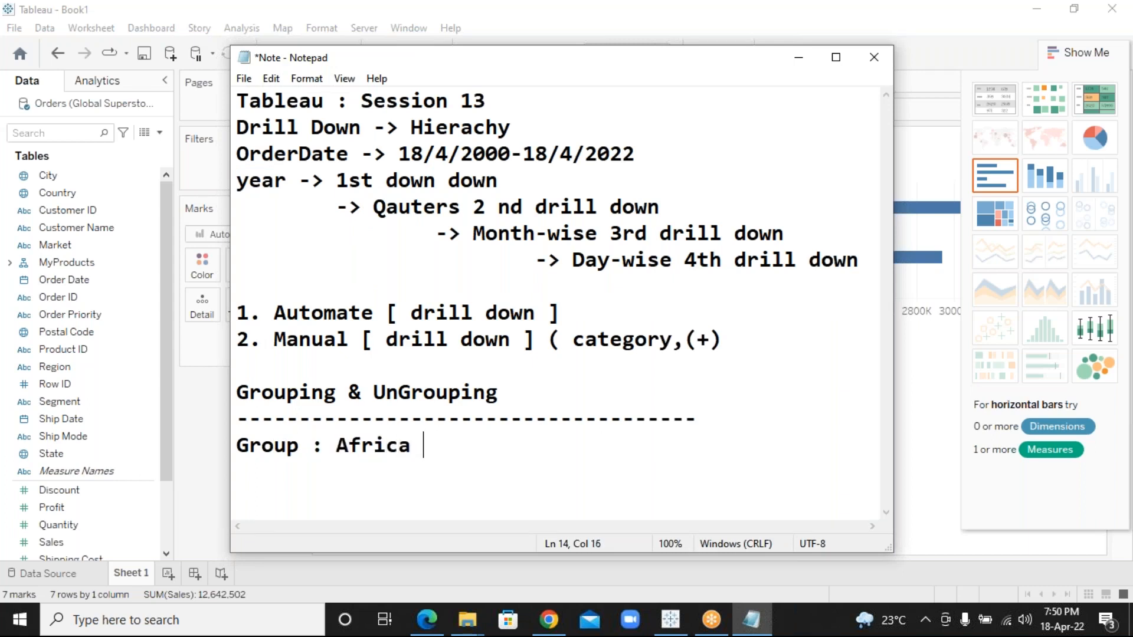
text(, Canad)
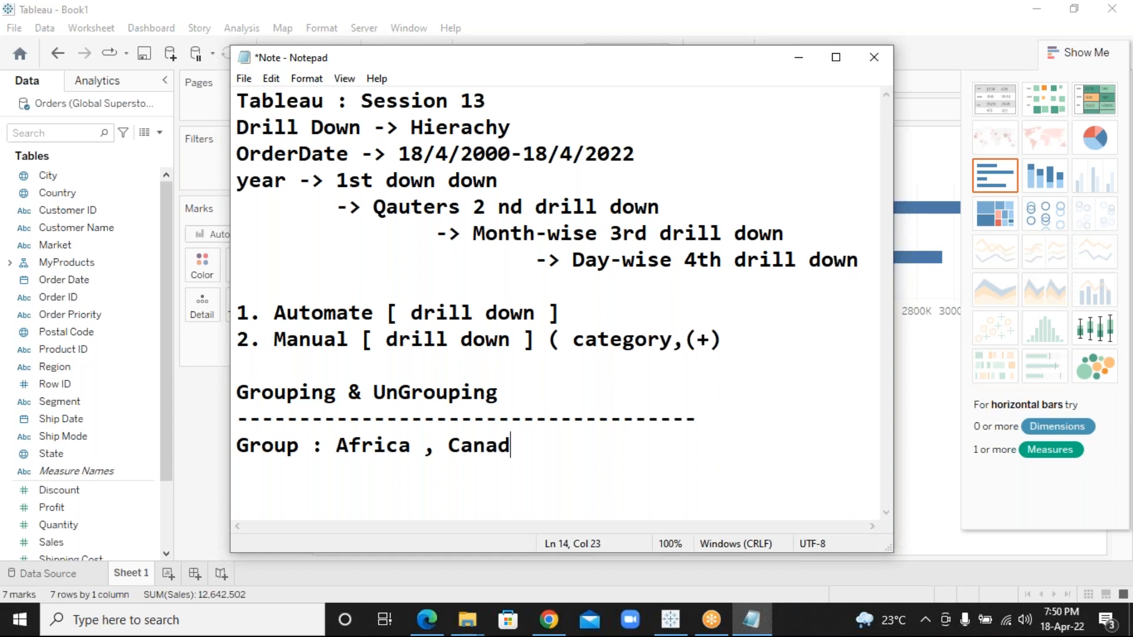
text(a, US)
click(788, 64)
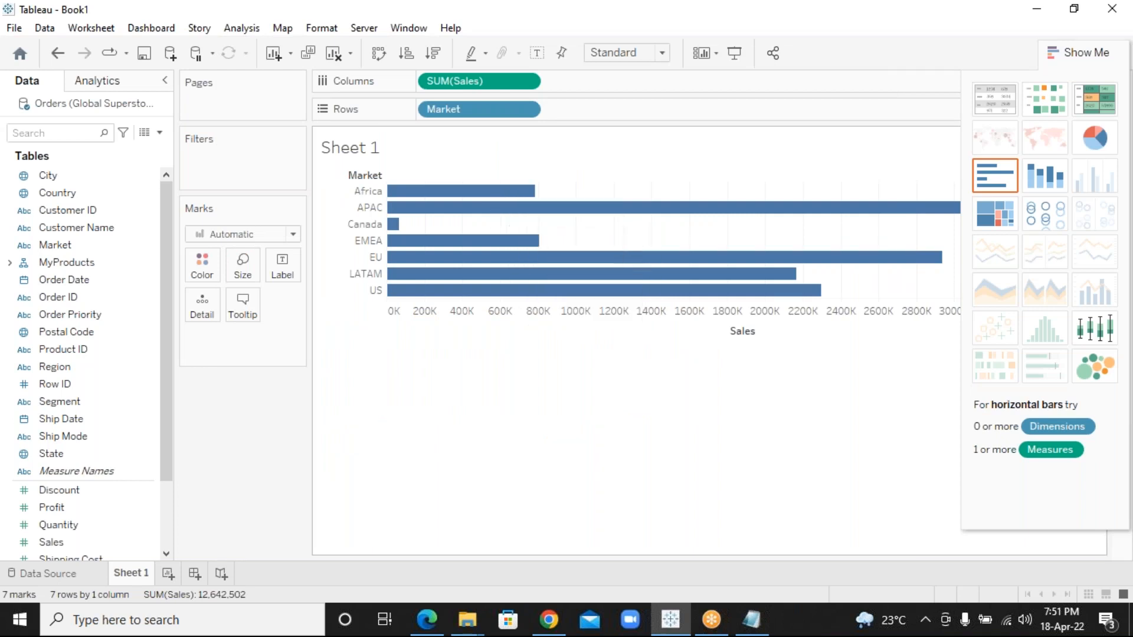
Step: Group the Africa, Canada and US markets on the Rows axis of the Sales bar chart
click(349, 194)
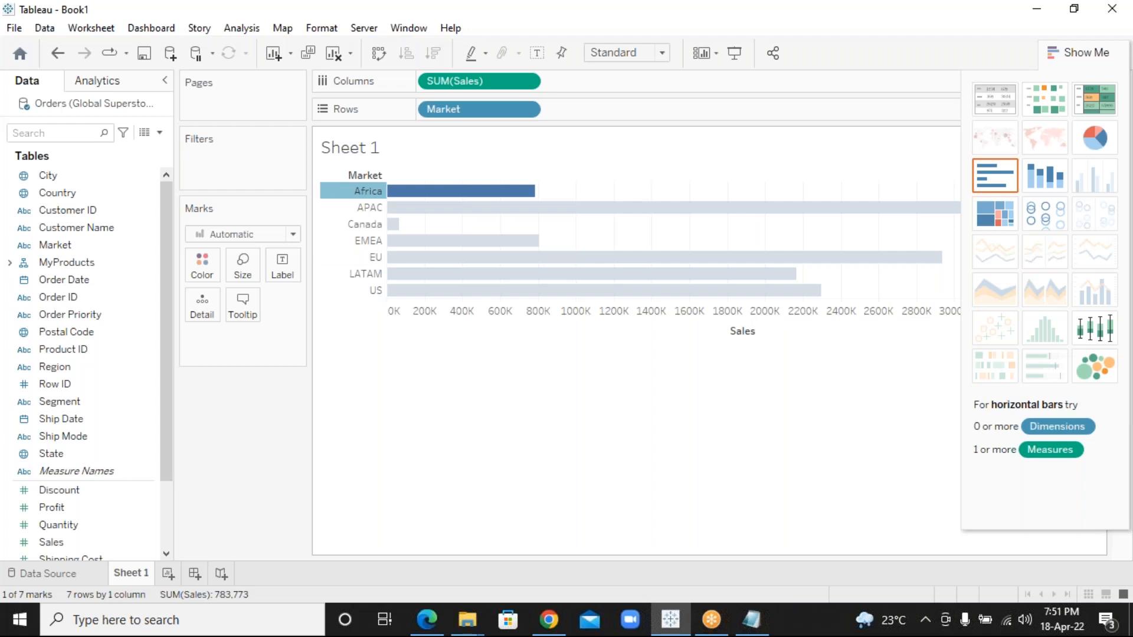
ctrl+click(337, 227)
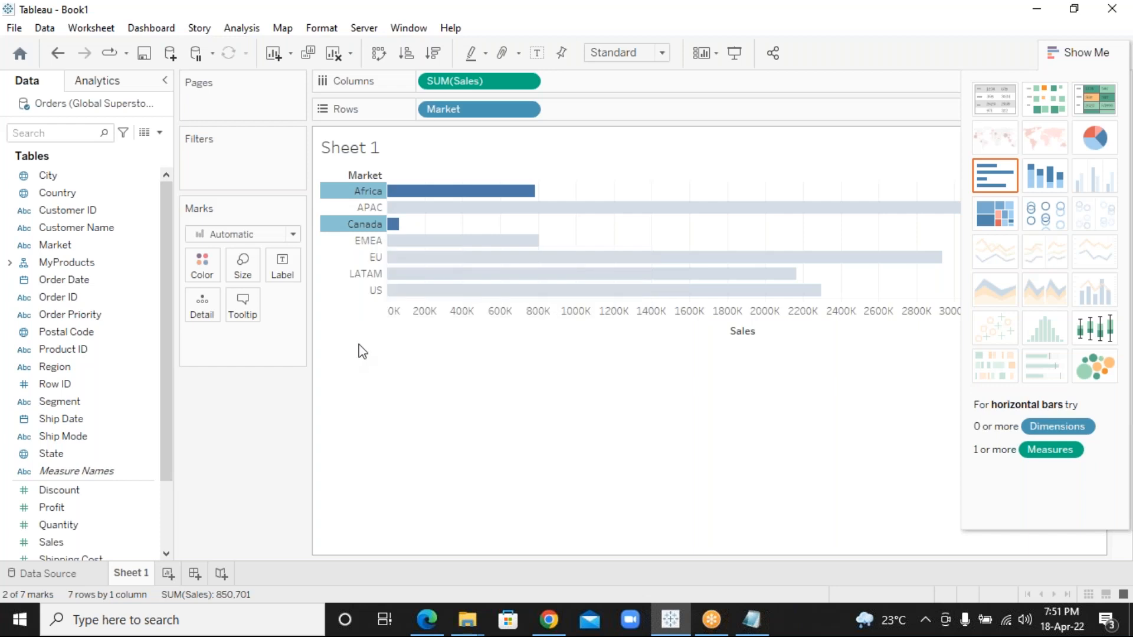
ctrl+click(349, 295)
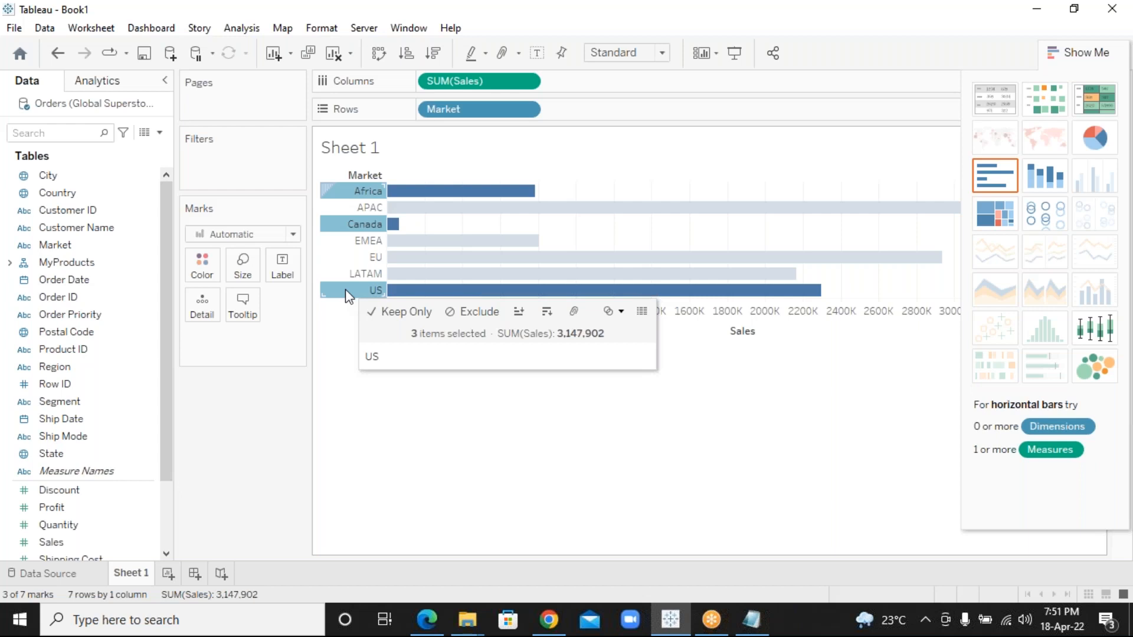
right_click(345, 289)
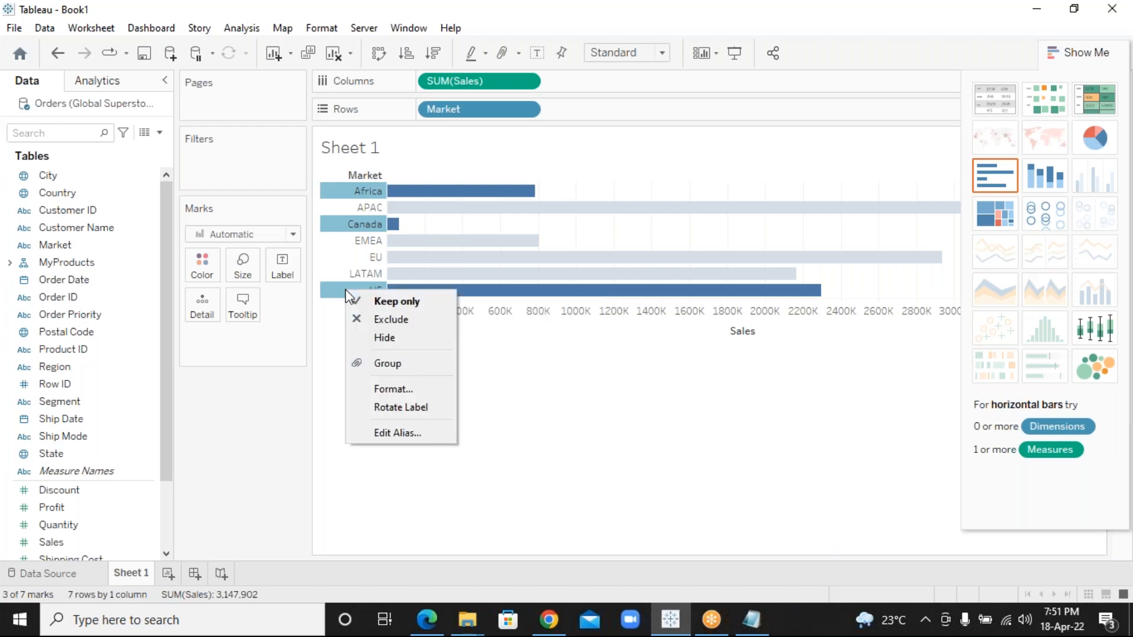
click(405, 370)
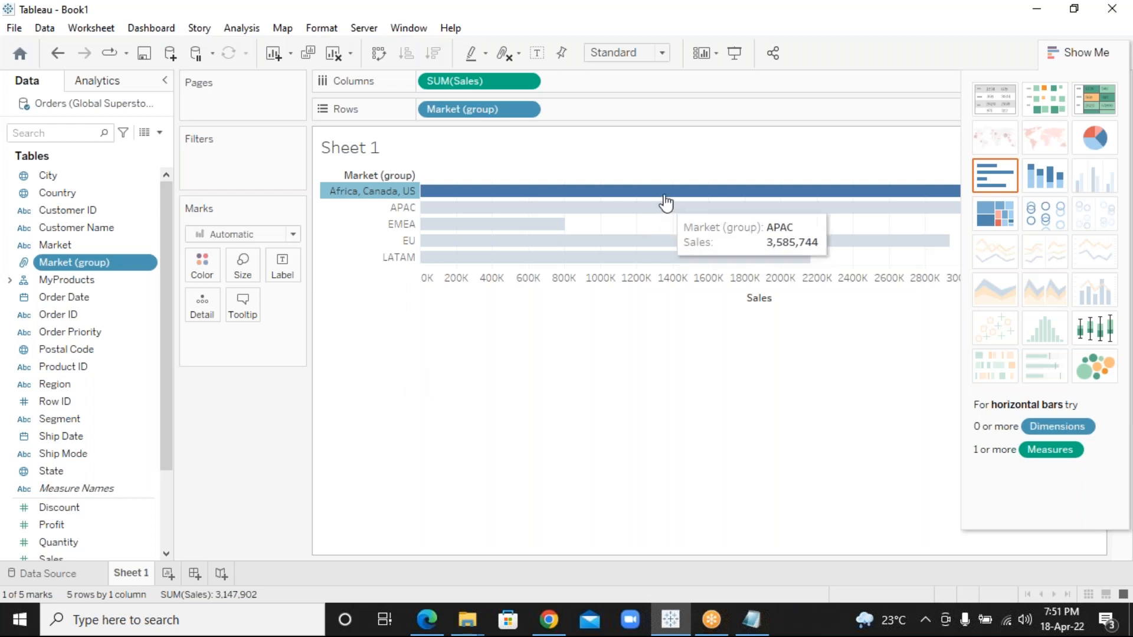
Step: Ungroup the combined Africa, Canada, US member back into separate markets
mouse_move(666, 203)
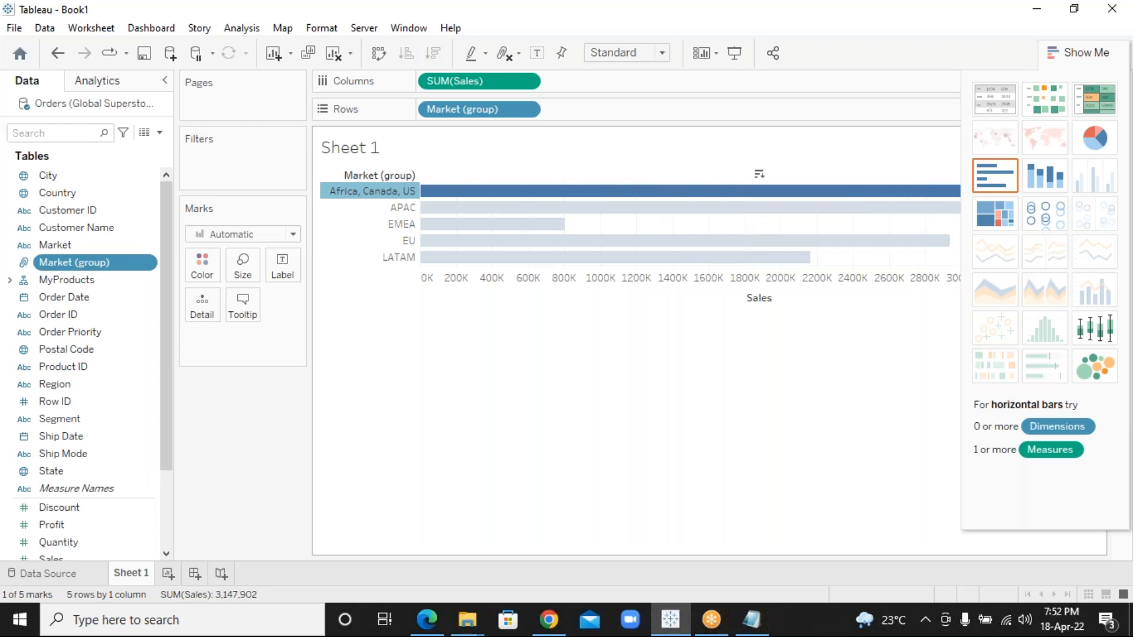
right_click(373, 197)
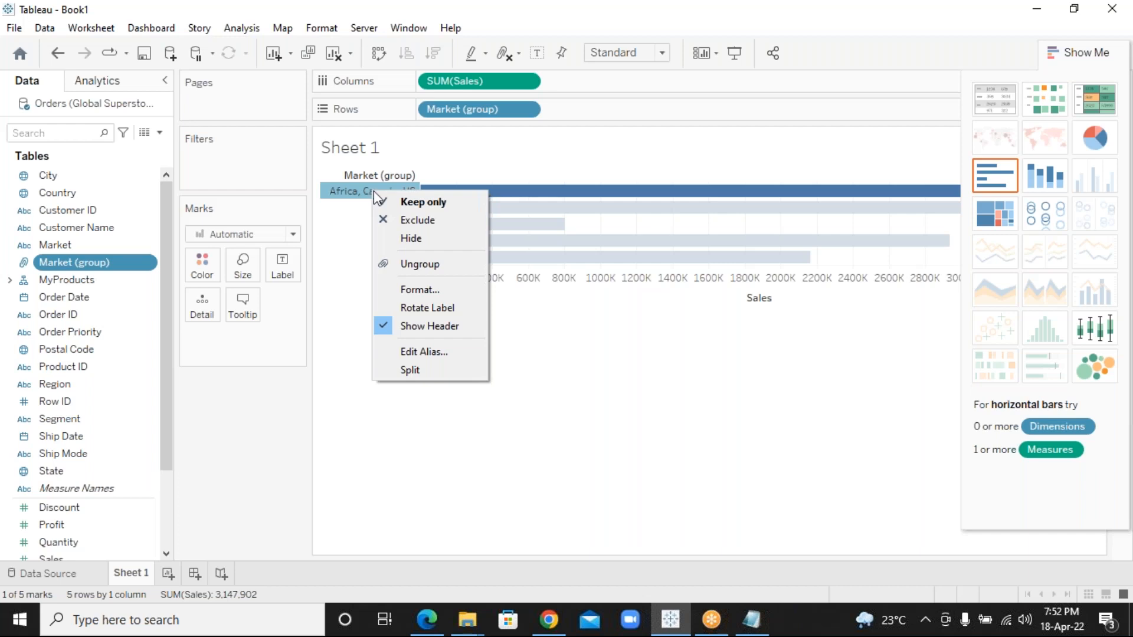
click(437, 268)
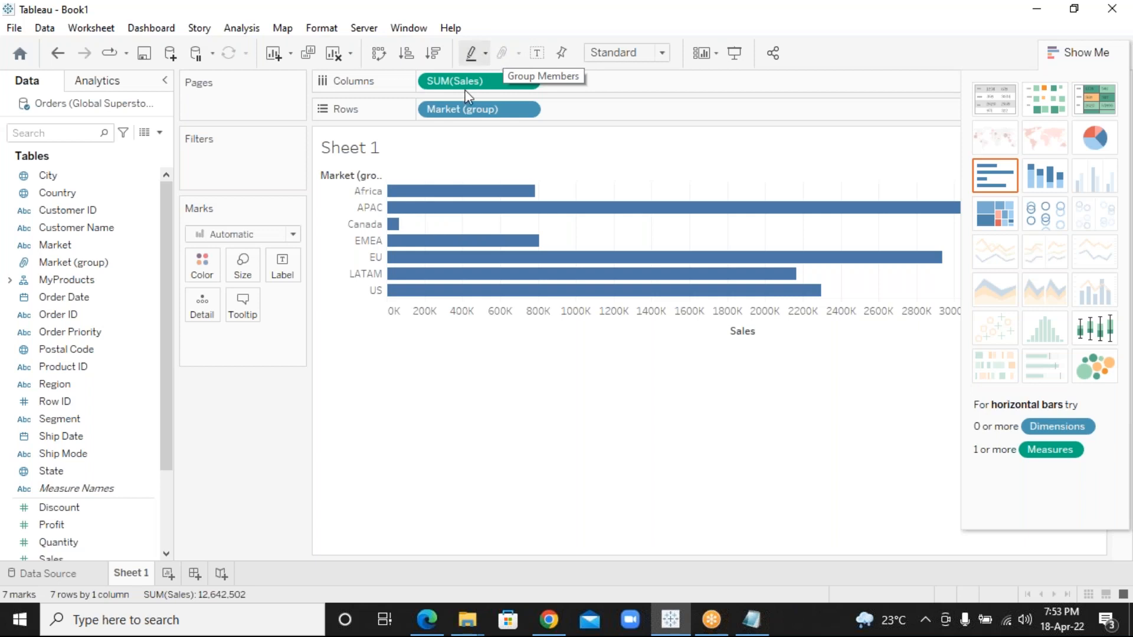
Step: Select the Africa, Canada and US headers again and combine them with Group Members on the Market (group) field
click(337, 196)
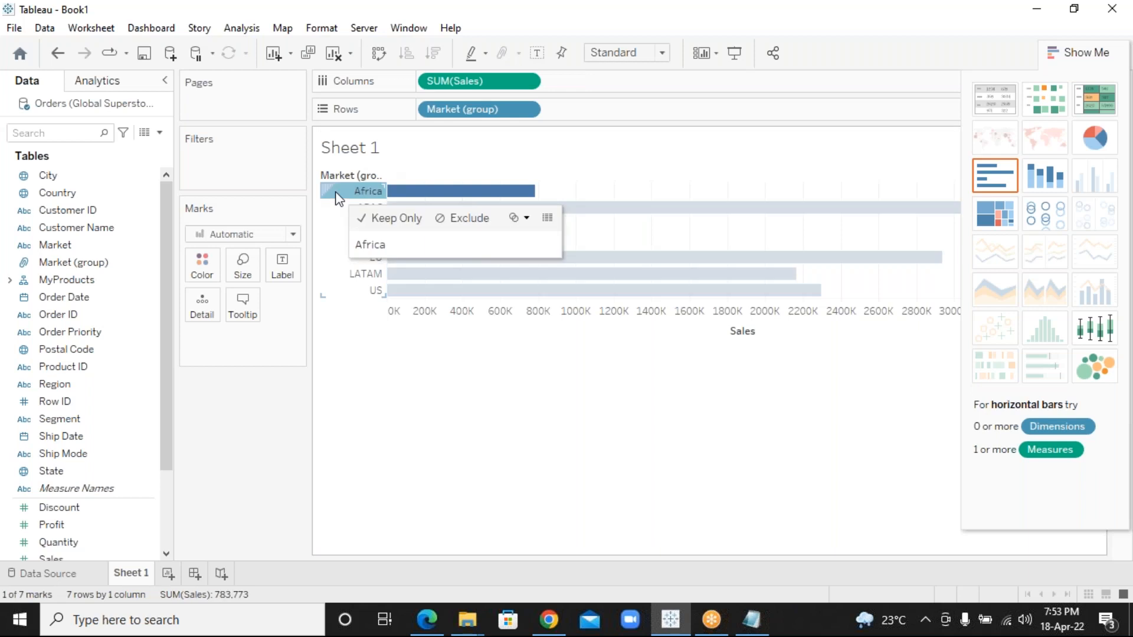
ctrl+click(328, 239)
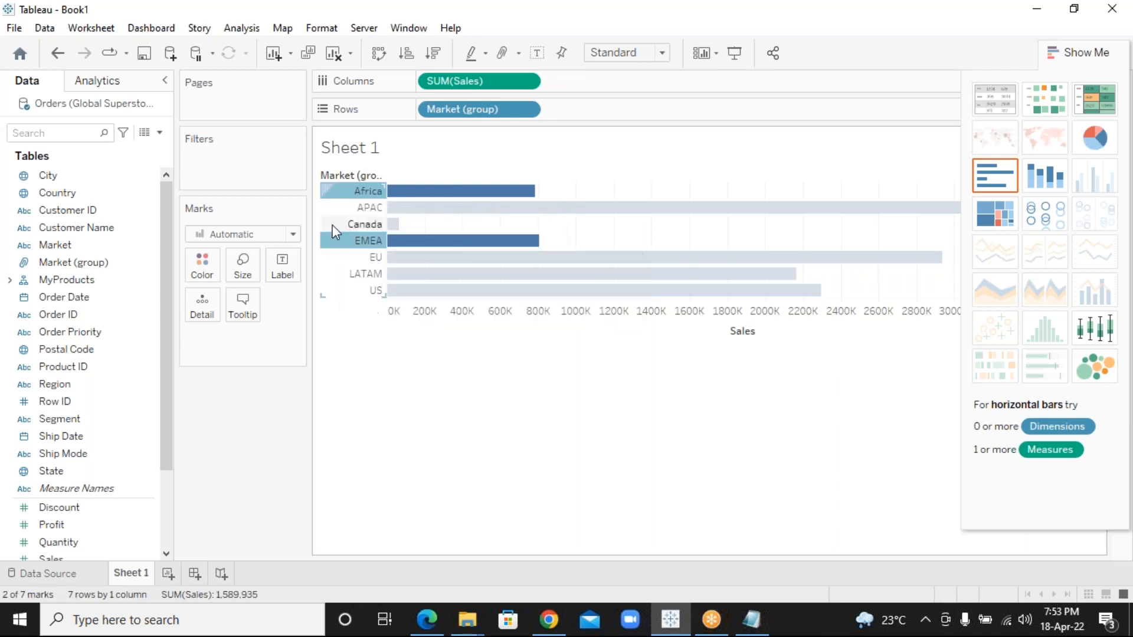
click(332, 225)
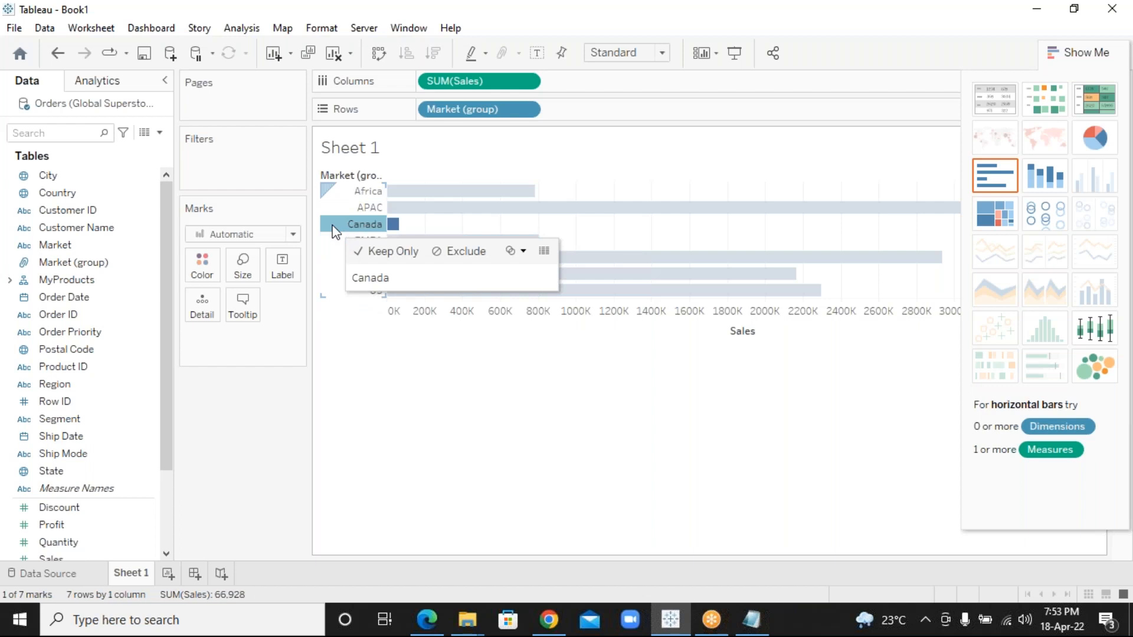
ctrl+click(339, 190)
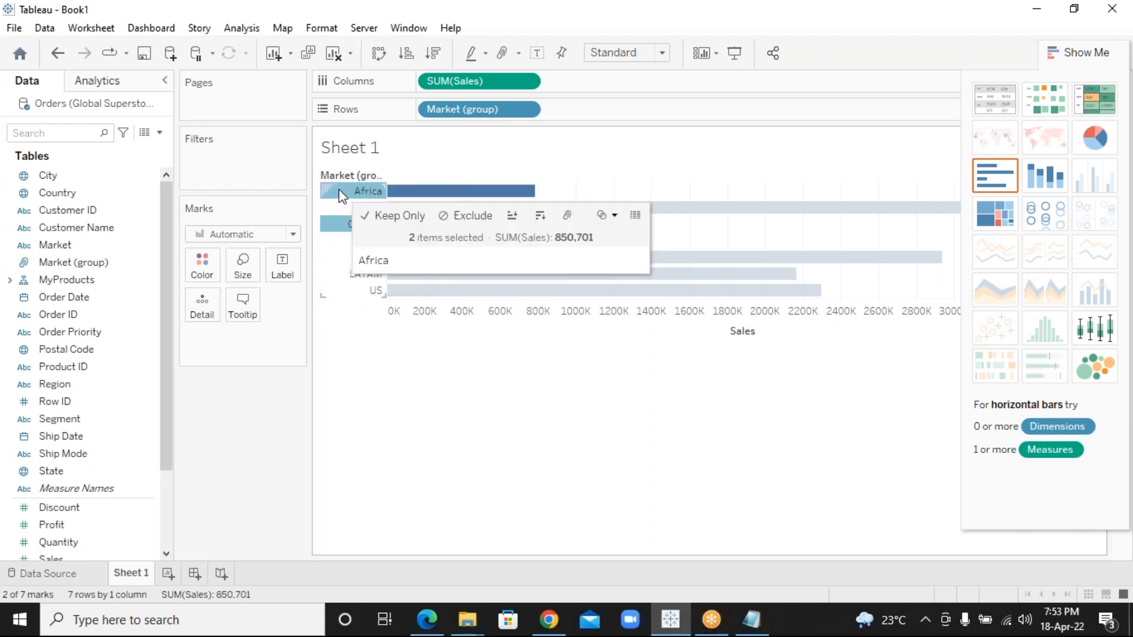
ctrl+click(338, 292)
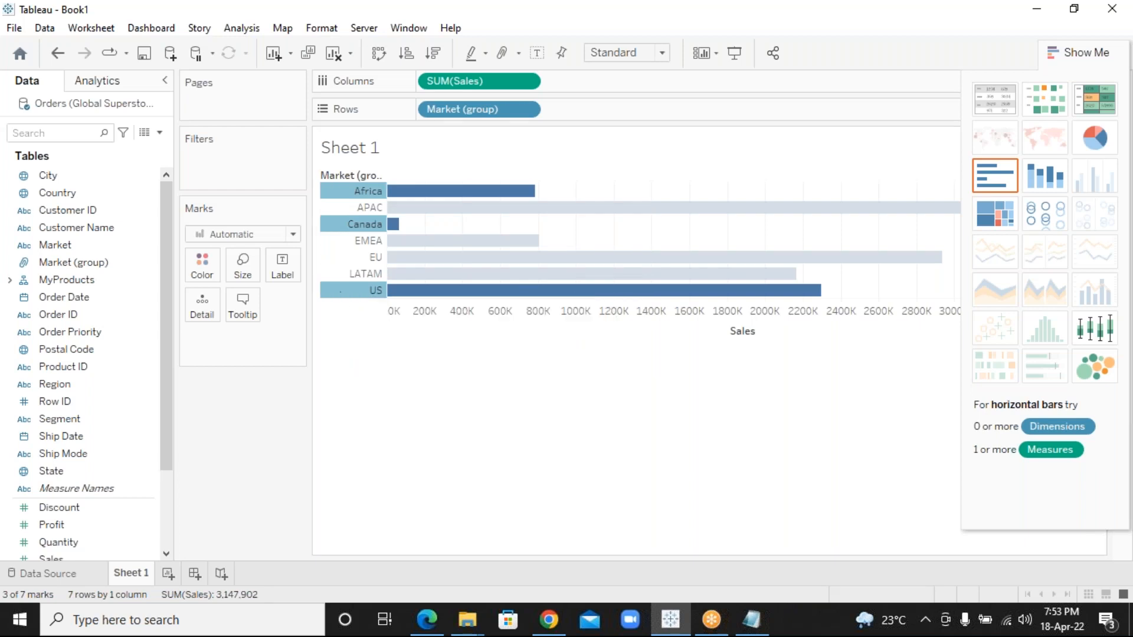
click(499, 55)
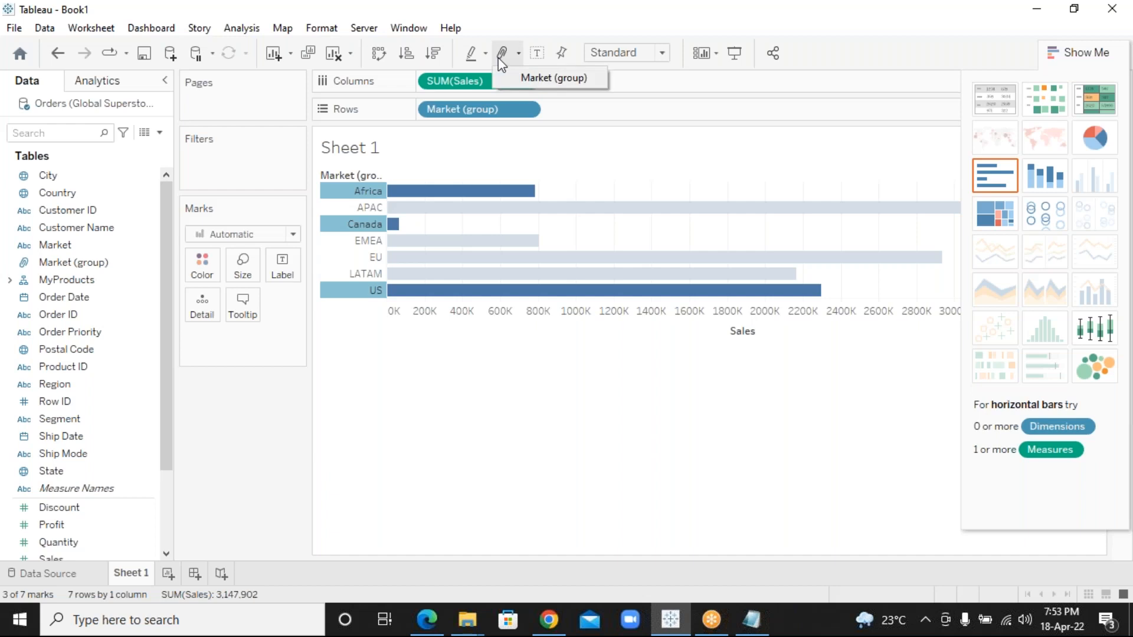
click(533, 80)
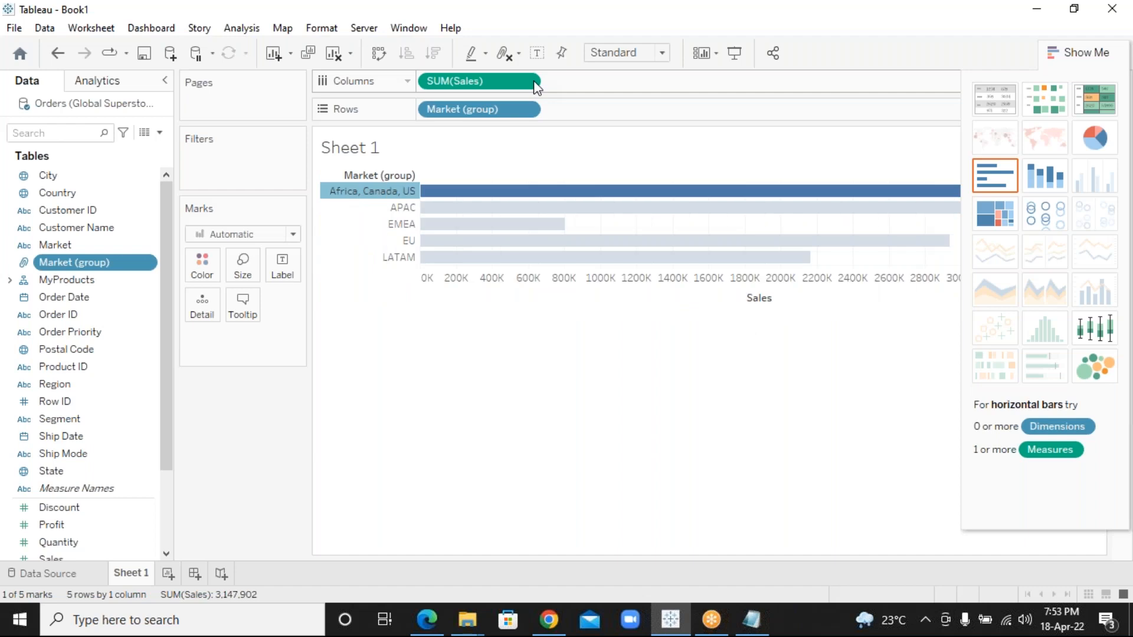
mouse_move(625, 193)
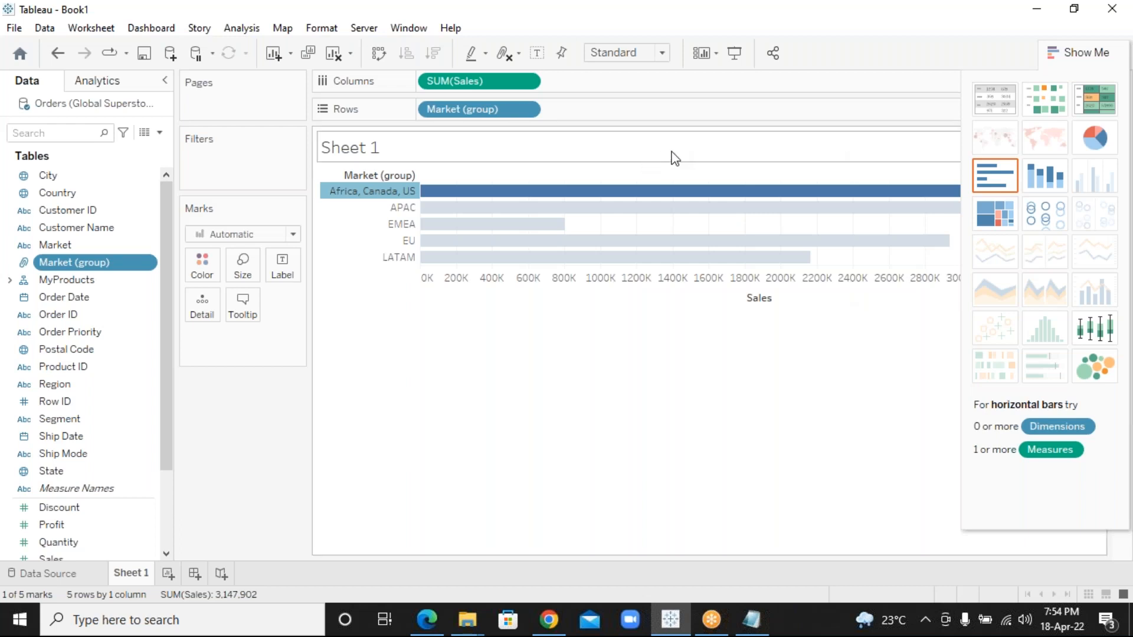
Step: Switch to Notepad and add the heading "Paramters" below the Group line, separated by a blank line
click(843, 71)
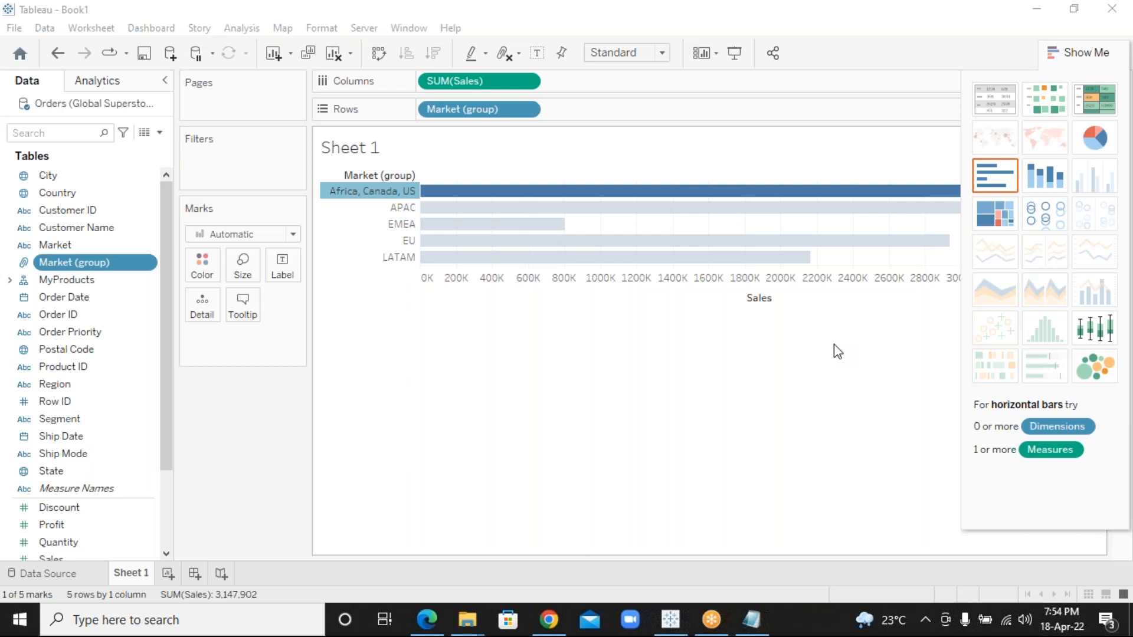
click(751, 620)
key(Return)
key(Return)
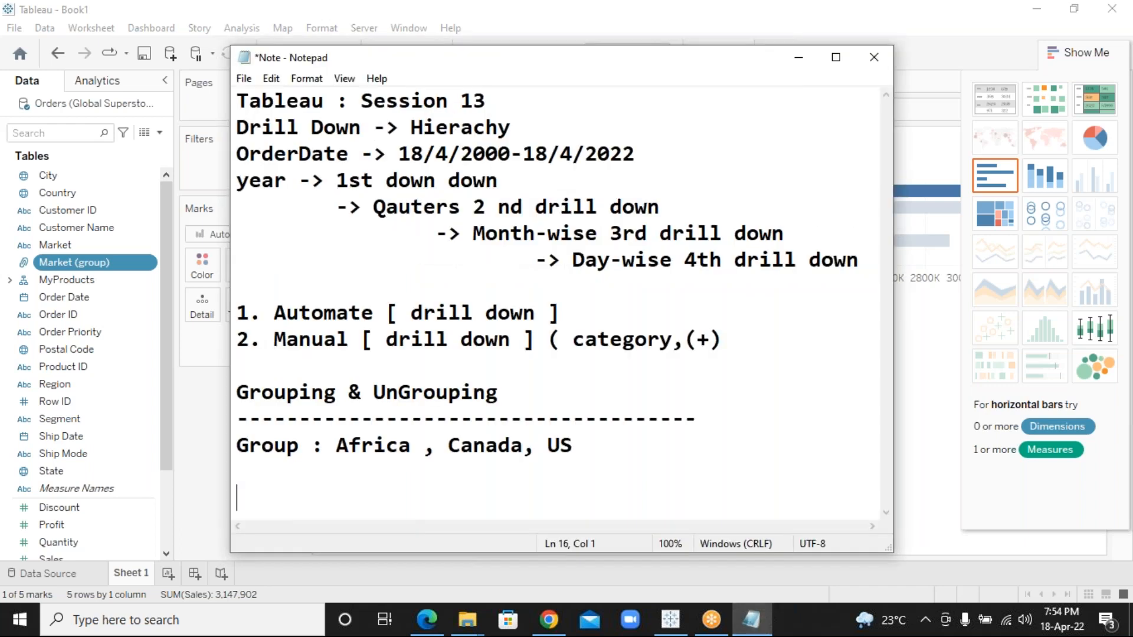
text(Paramters)
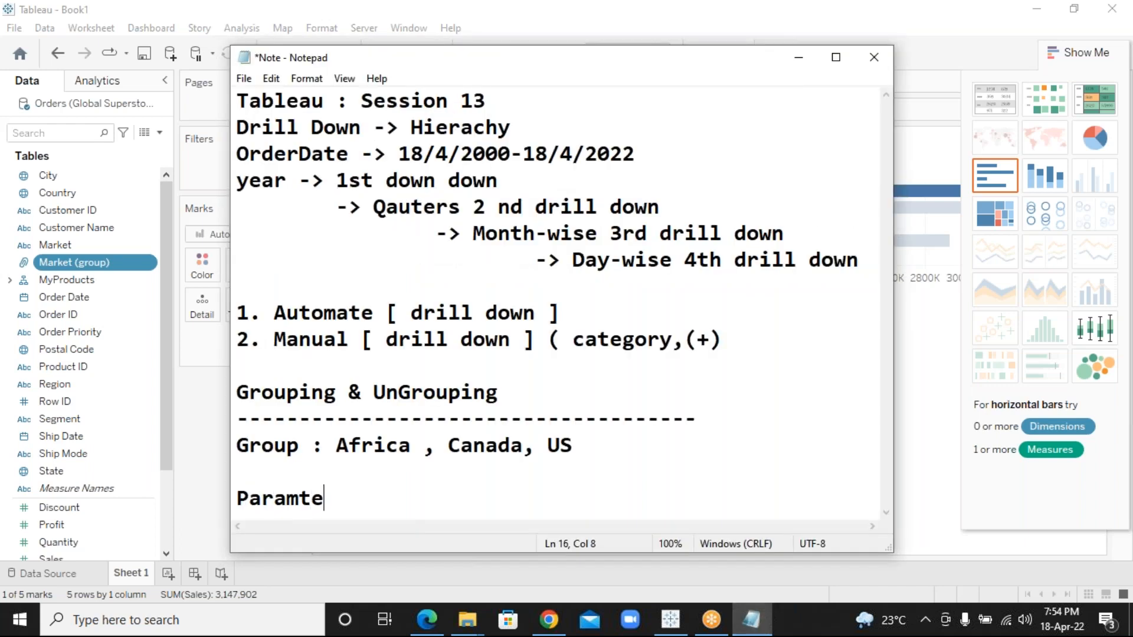
Step: Fill the blank line under the Group note with a dashed separator as long as the one above it
click(272, 469)
text(.......................)
key(BackSpace)
key(BackSpace)
key(BackSpace)
key(BackSpace)
key(BackSpace)
key(BackSpace)
key(BackSpace)
key(BackSpace)
key(BackSpace)
key(BackSpace)
key(BackSpace)
key(BackSpace)
key(BackSpace)
key(BackSpace)
key(BackSpace)
key(BackSpace)
key(BackSpace)
key(BackSpace)
key(BackSpace)
key(BackSpace)
text(--------------------------------------)
key(BackSpace)
key(BackSpace)
text(-)
Step: Correct the new heading to "Parameters:" and add blank lines below it
key(BackSpace)
key(BackSpace)
key(BackSpace)
key(BackSpace)
text(eye)
key(BackSpace)
key(BackSpace)
text(ters:)
key(Return)
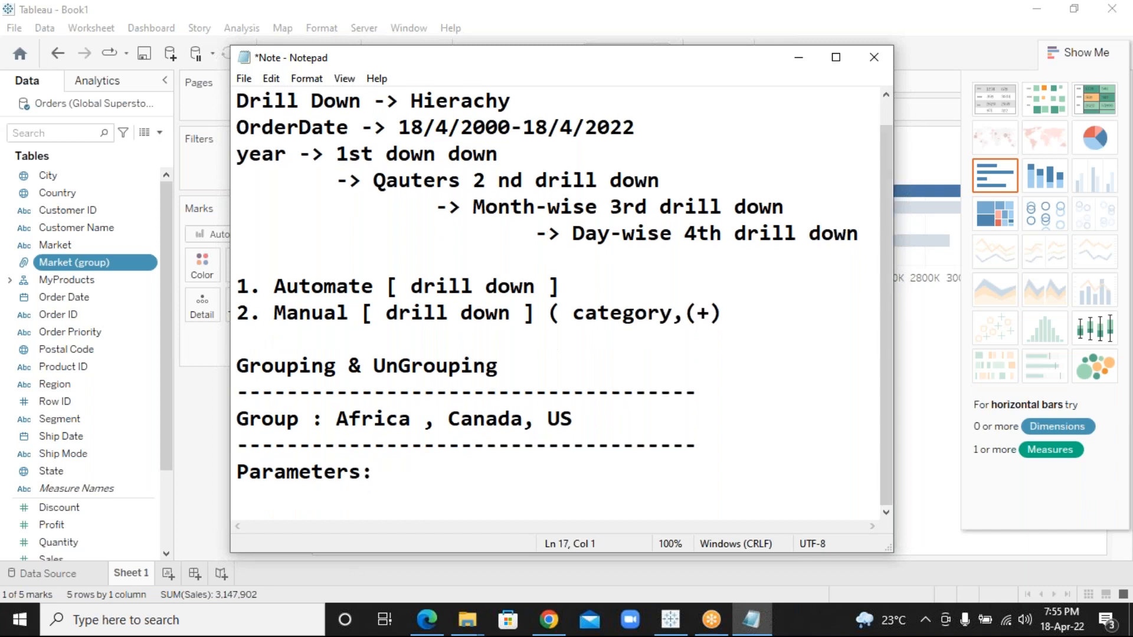
key(Return)
key(Return)
key(Return)
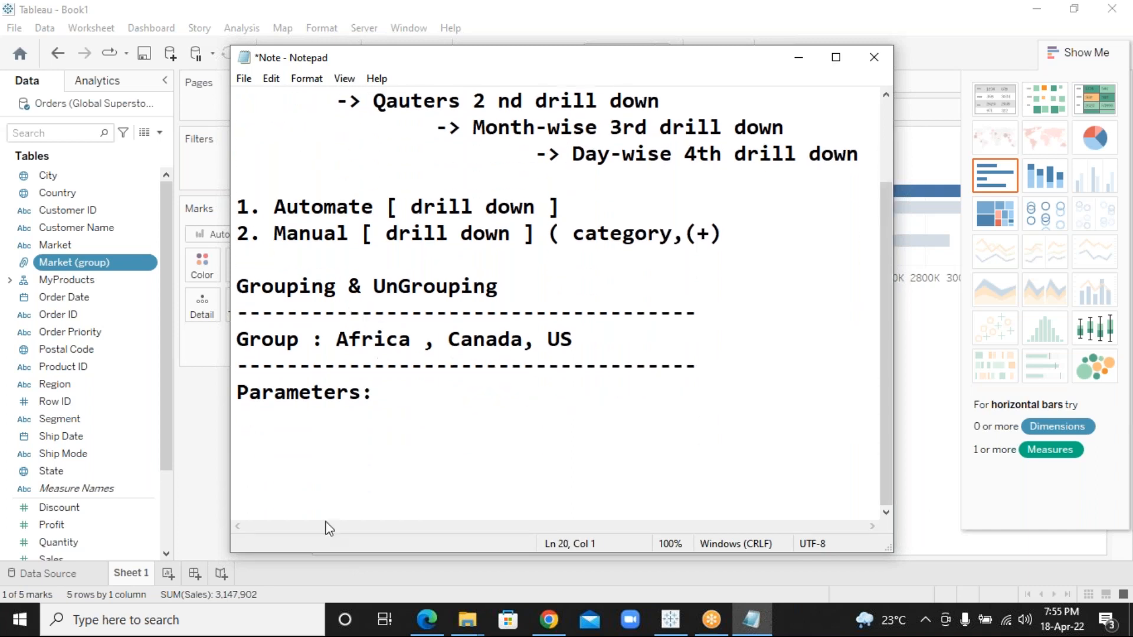
Step: Indent the "Parameters:" heading by three tab stops and return to Tableau
click(239, 393)
key(Tab)
key(Tab)
key(Tab)
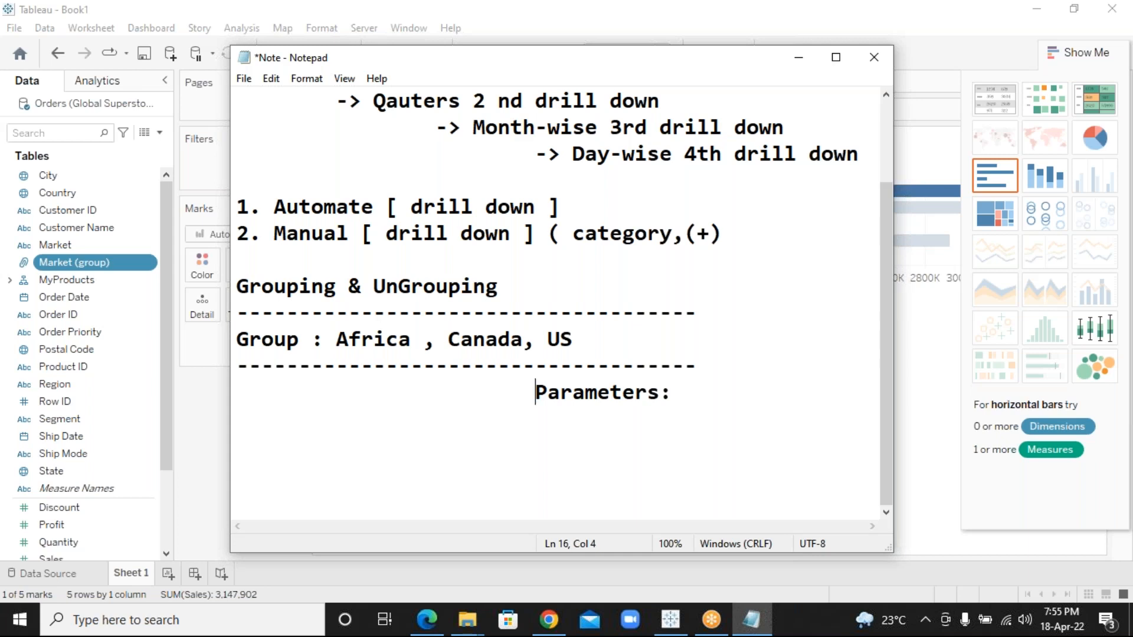
click(805, 62)
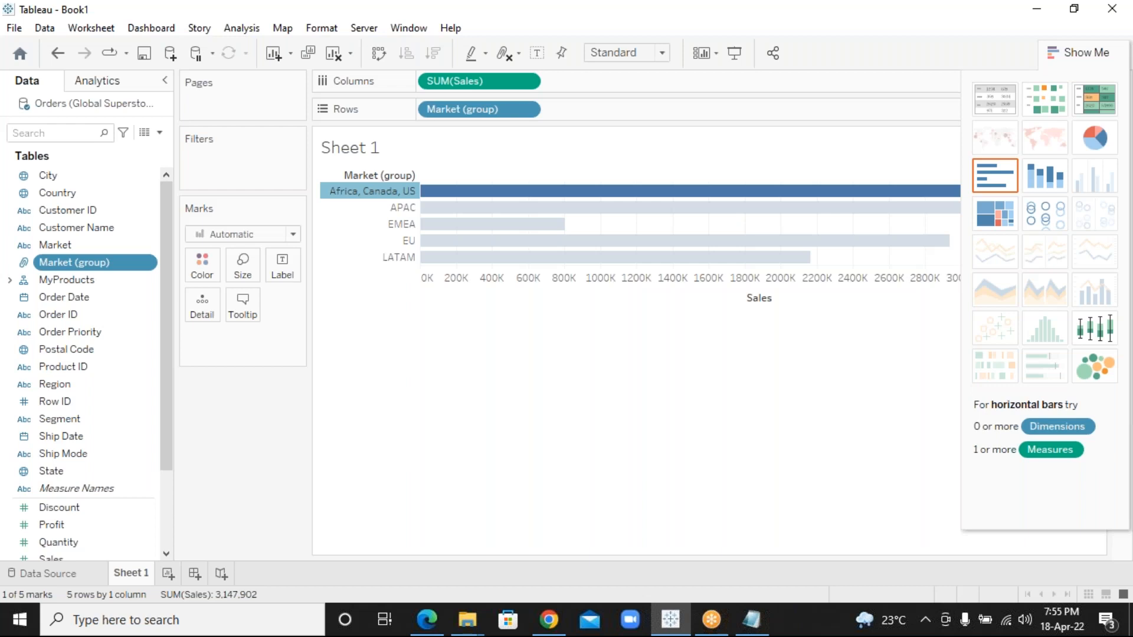
Step: Remove Market (group) from Rows and SUM(Sales) from Columns to empty the sheet
drag(474, 118, 265, 420)
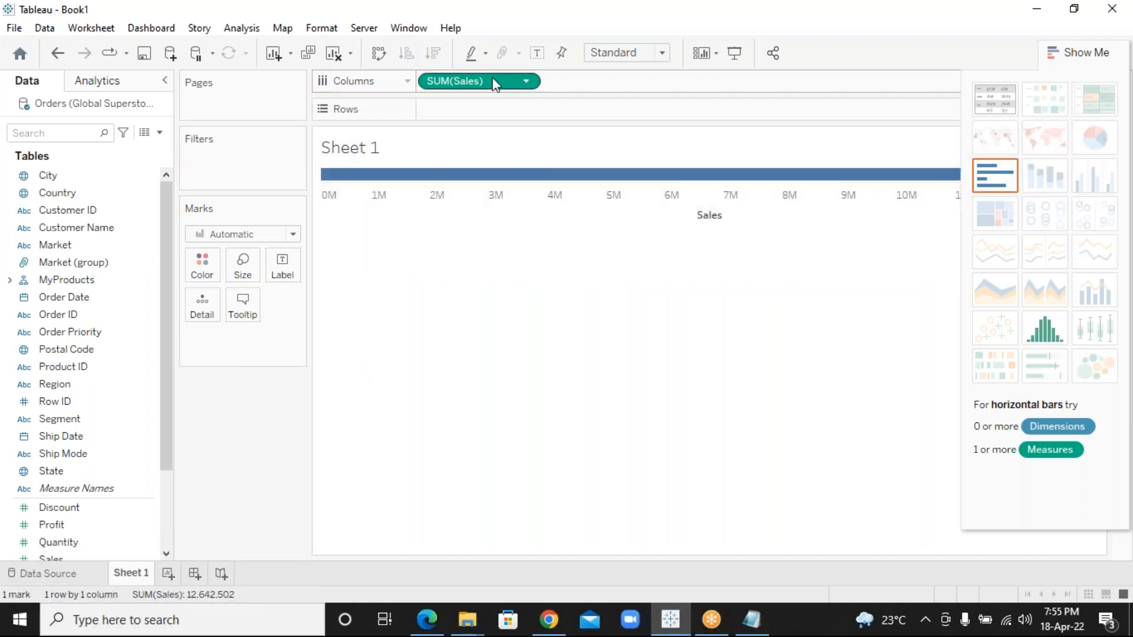
drag(492, 76, 263, 435)
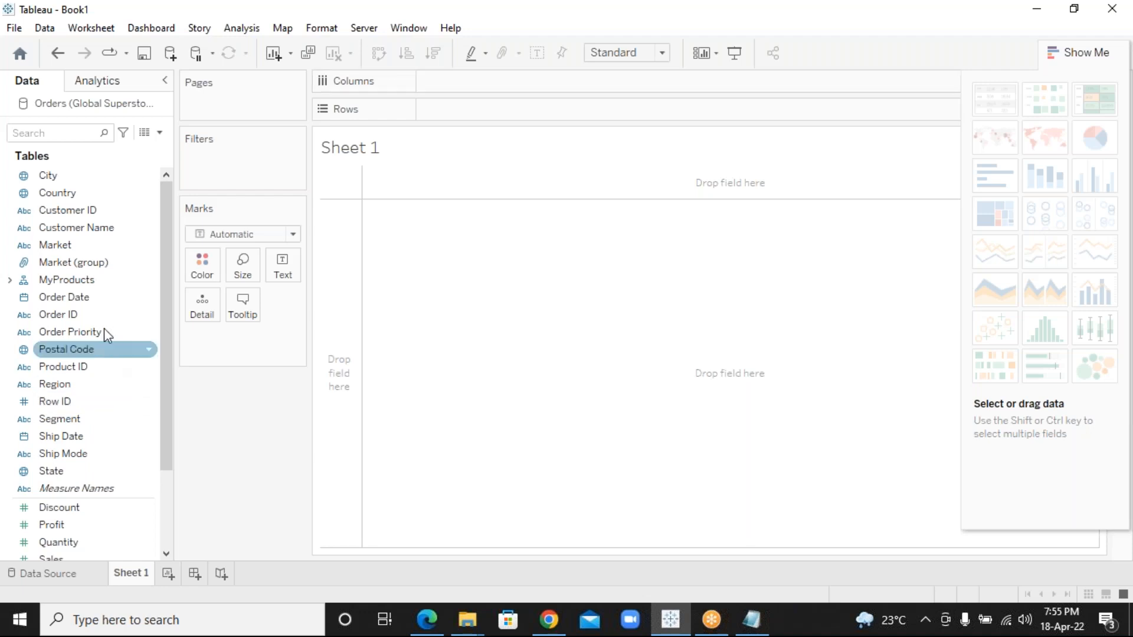
click(76, 227)
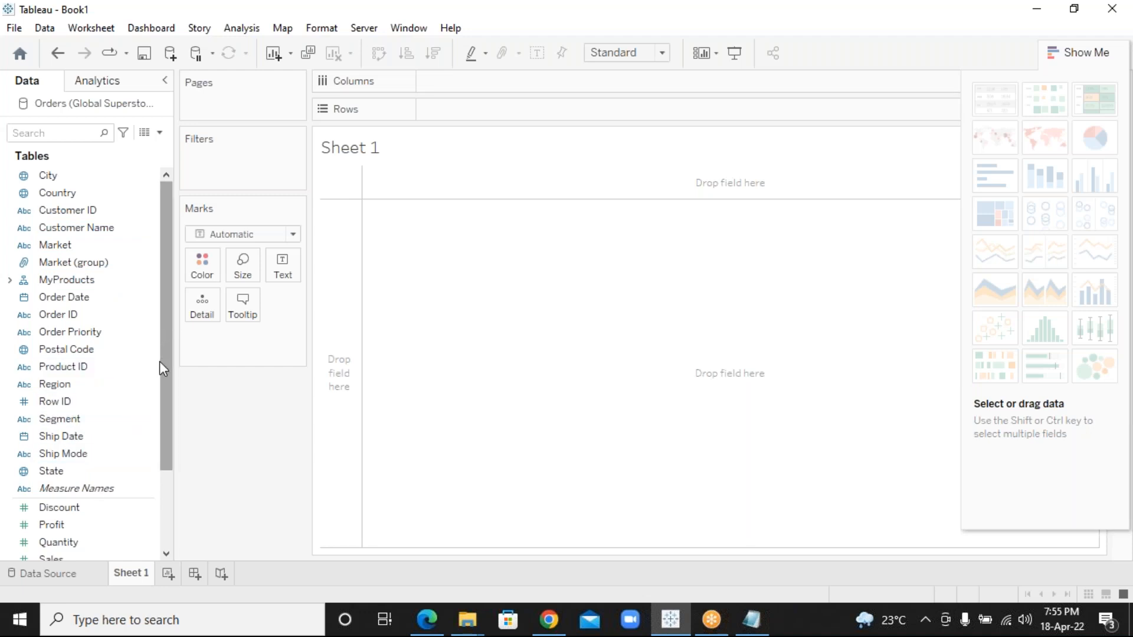
Step: Remove the MyProducts hierarchy so that Category, Sub-Category and Product Name are separate fields
mouse_move(168, 367)
mouse_down()
mouse_move(174, 411)
mouse_move(166, 357)
mouse_up()
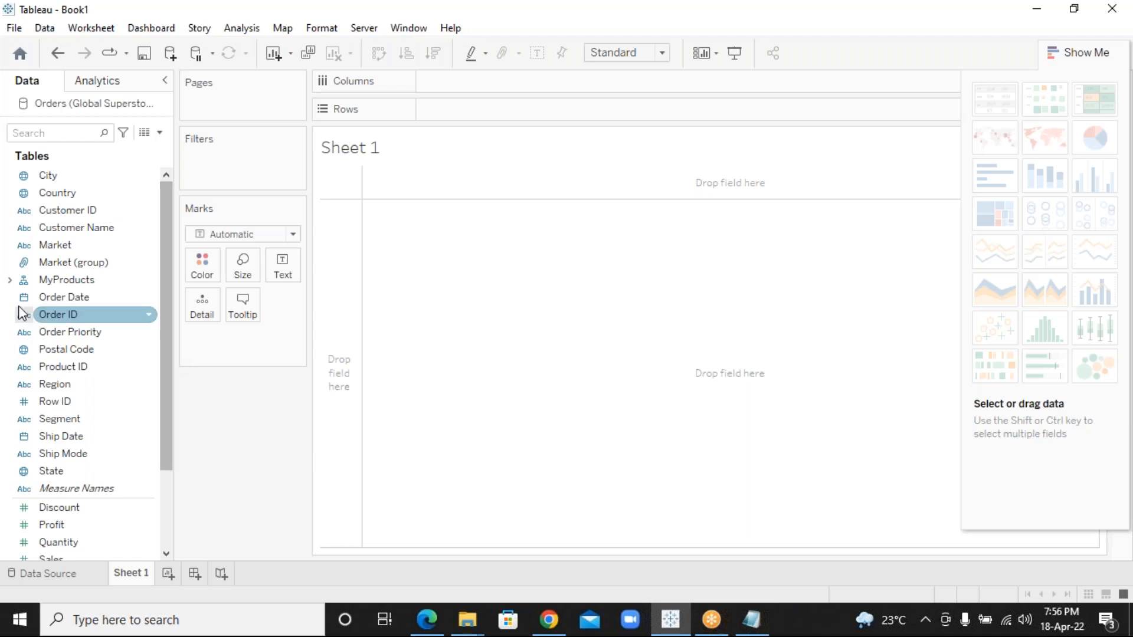
click(10, 281)
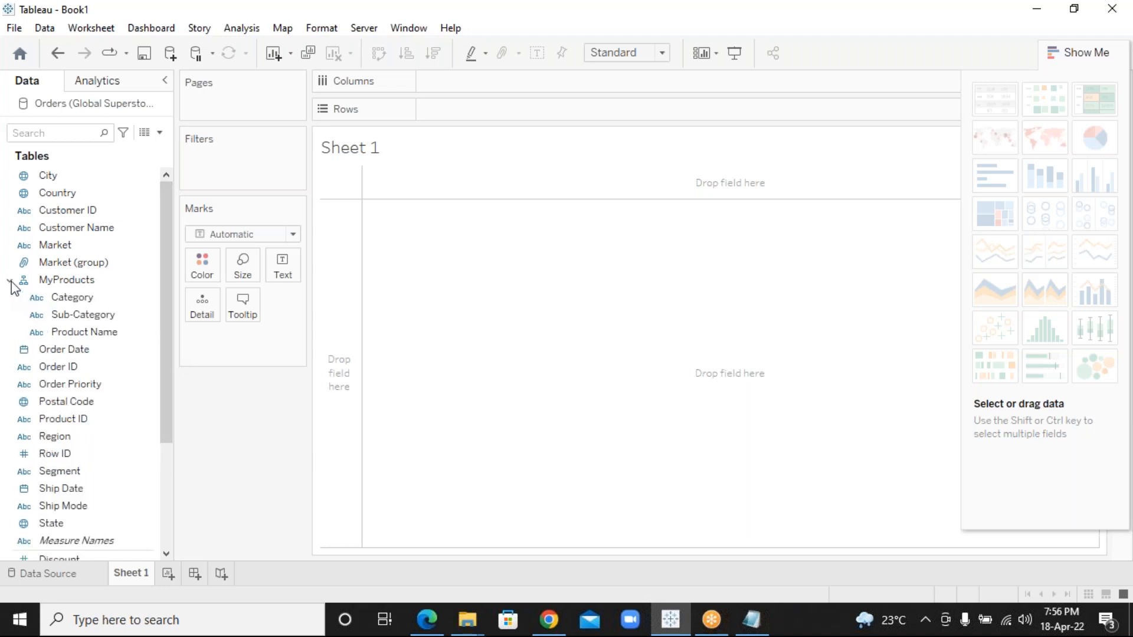
click(70, 282)
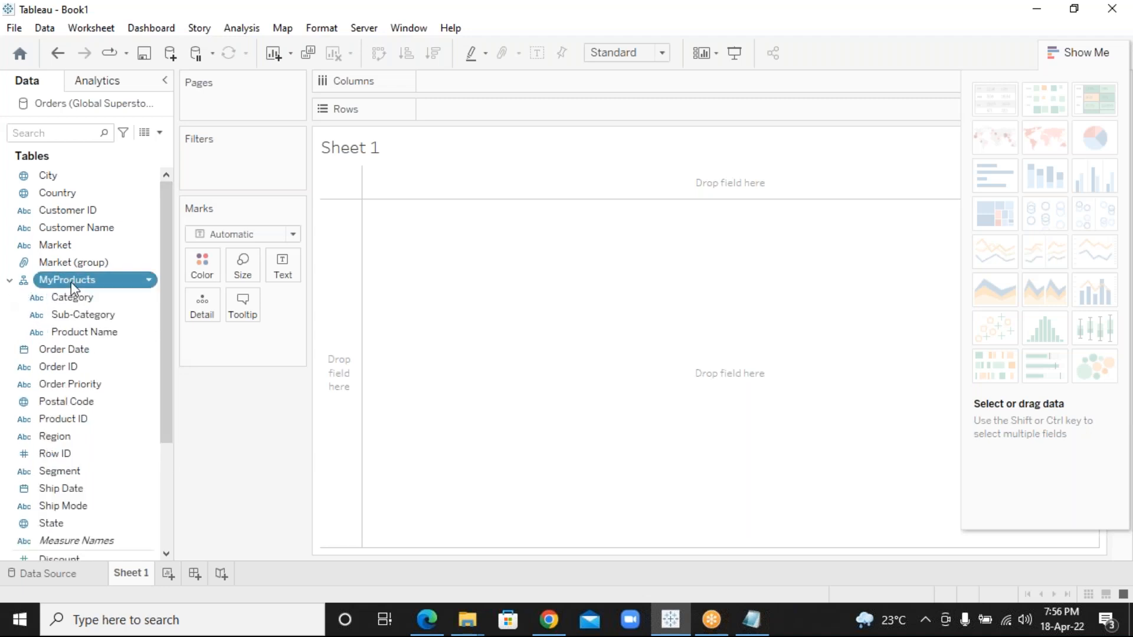
right_click(70, 281)
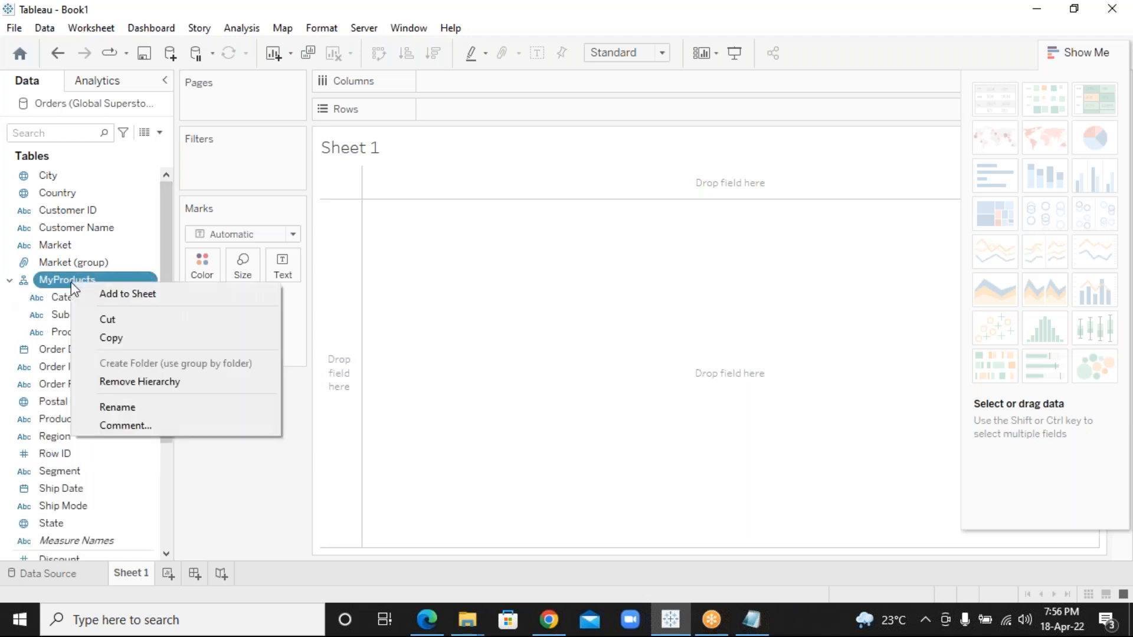
click(172, 381)
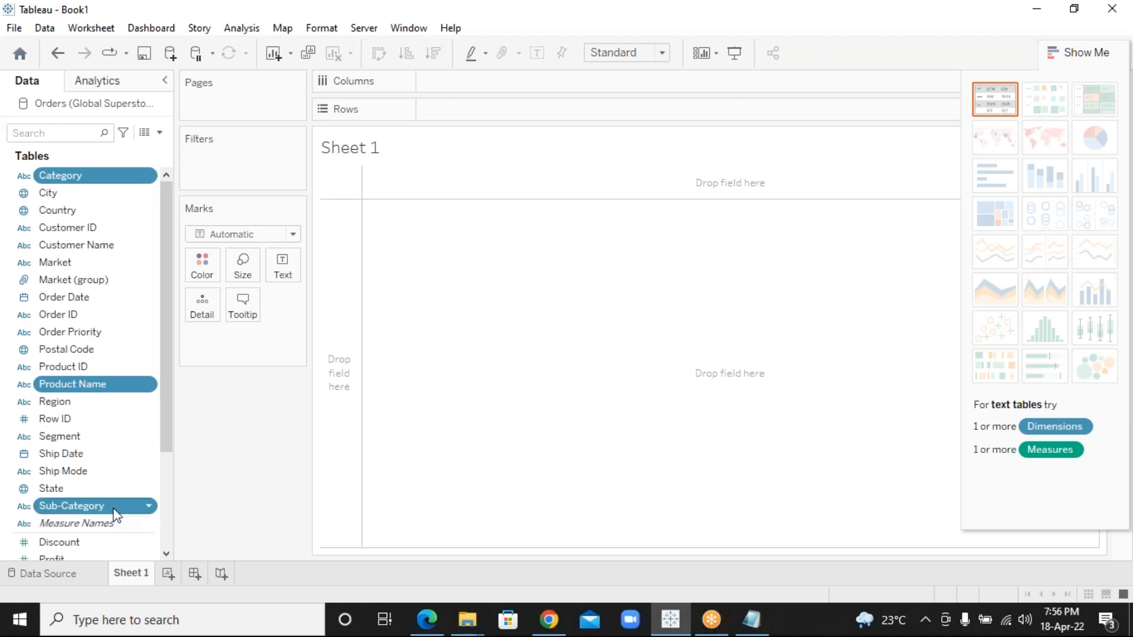
Step: Place Sub-Category on Rows as the only field, undoing the placement of all three product fields
drag(116, 515, 519, 109)
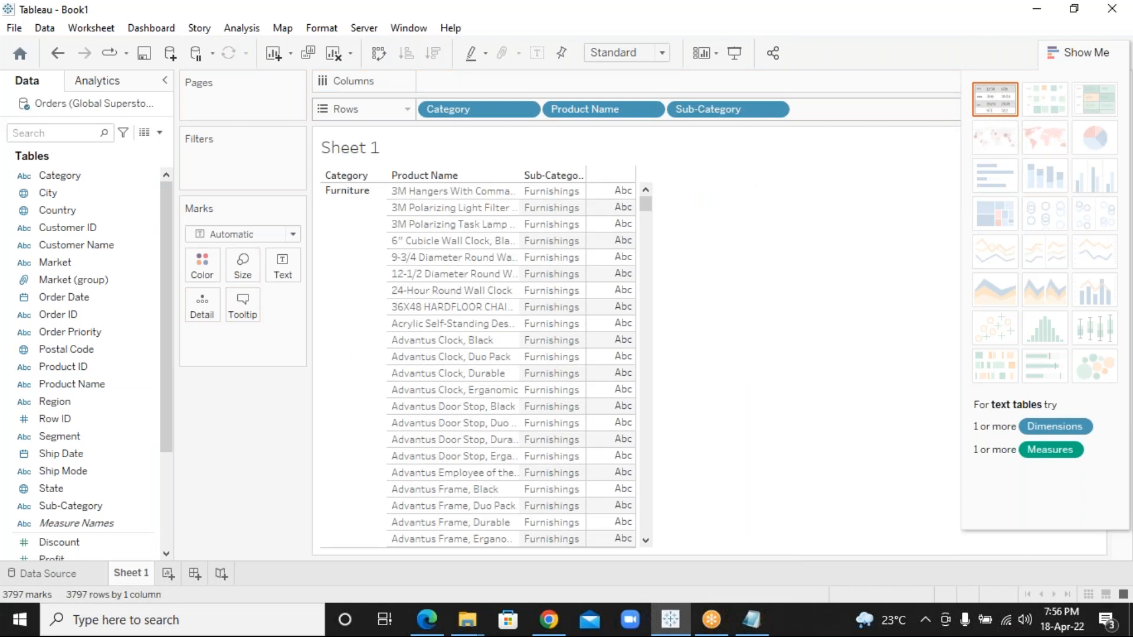
key(ctrl+z)
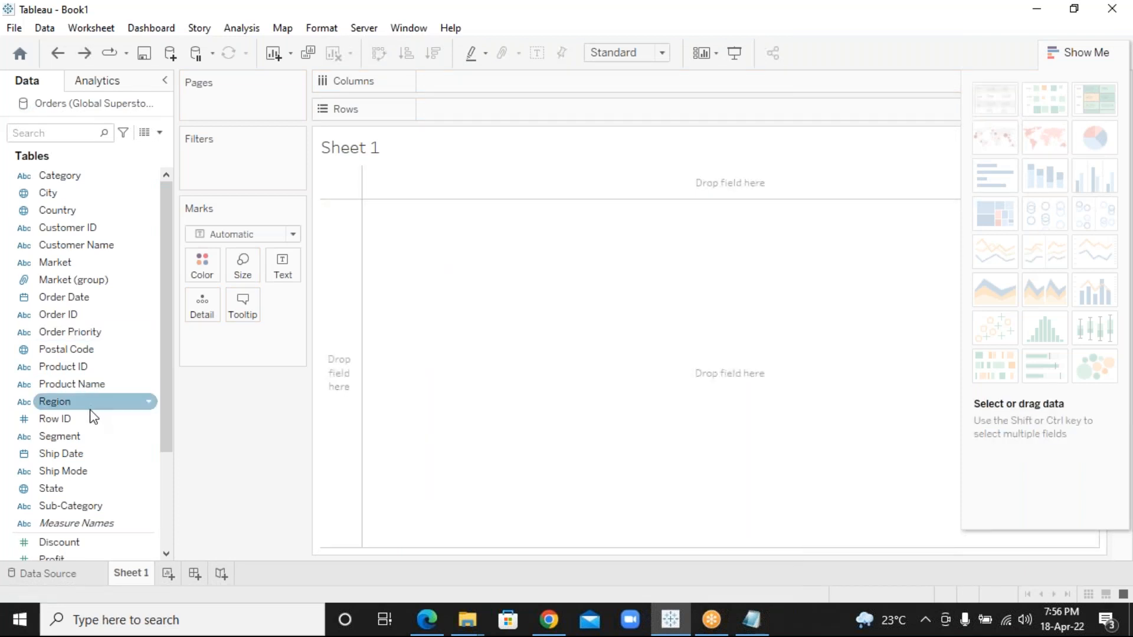
click(95, 511)
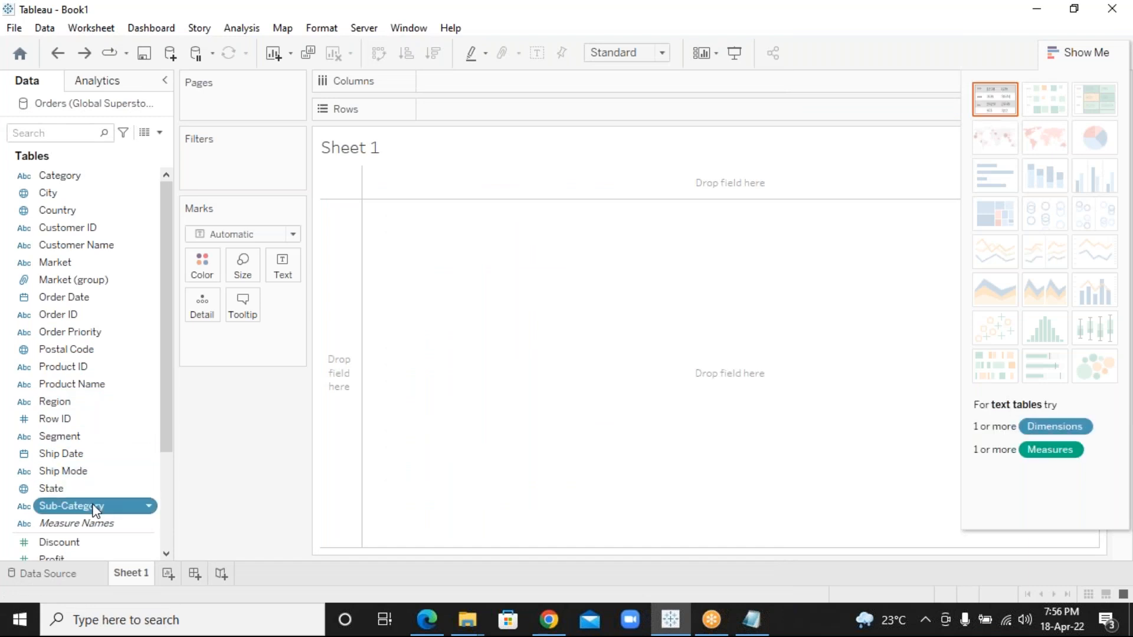
mouse_move(127, 511)
mouse_down()
mouse_move(456, 139)
mouse_move(516, 109)
mouse_up()
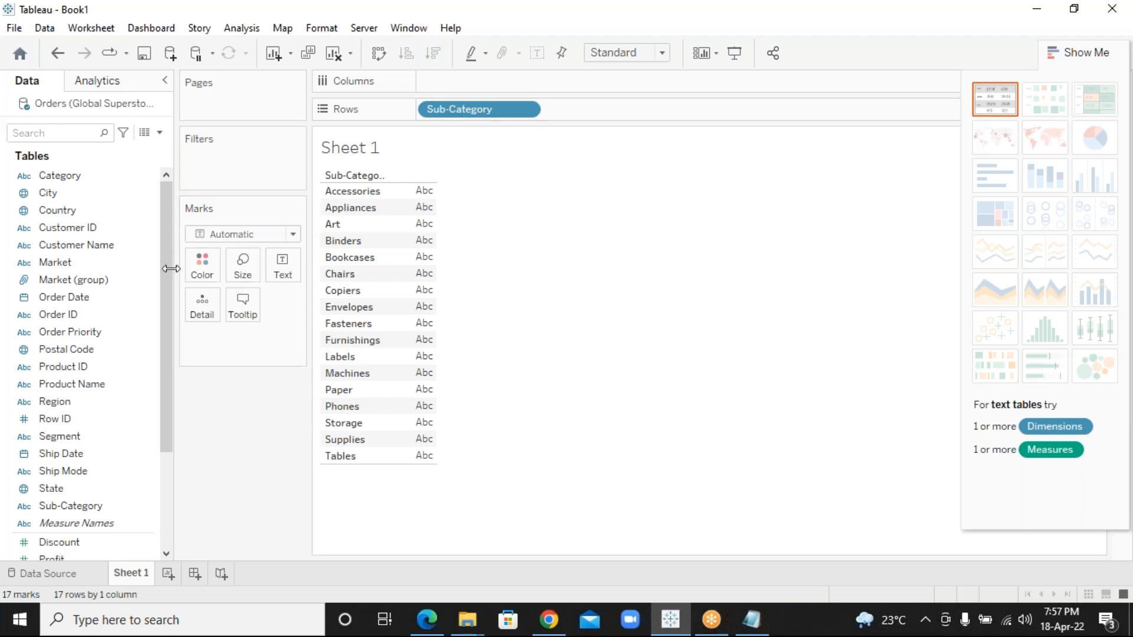
Step: Add Sales to Columns to chart sales by sub-category, and collapse the Show Me pane
drag(166, 289, 171, 382)
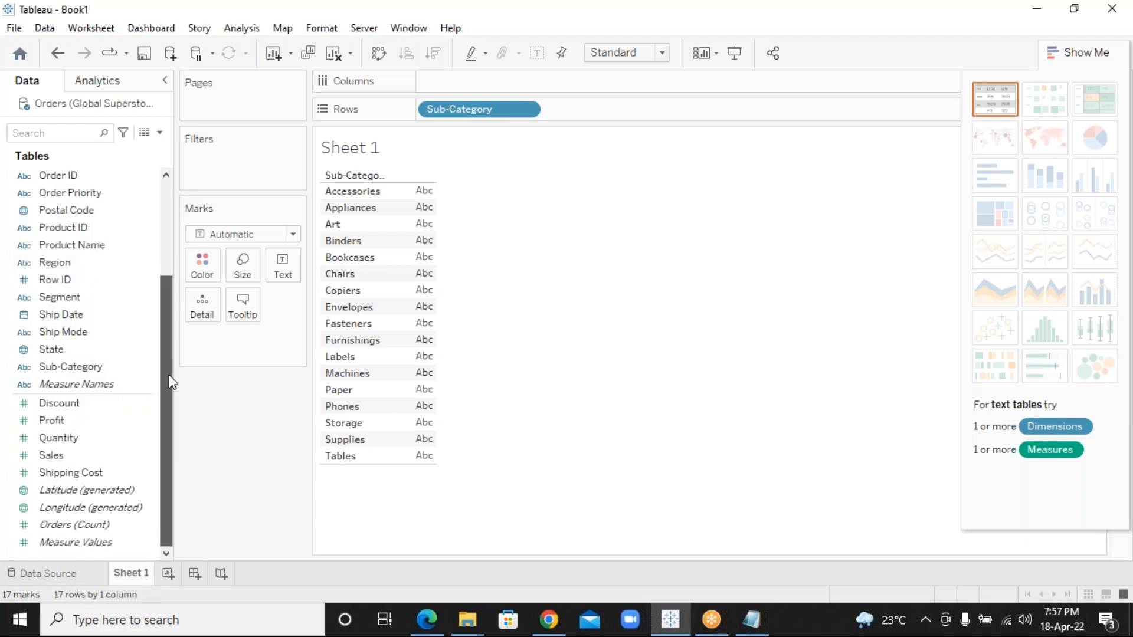
click(65, 455)
drag(65, 455, 450, 81)
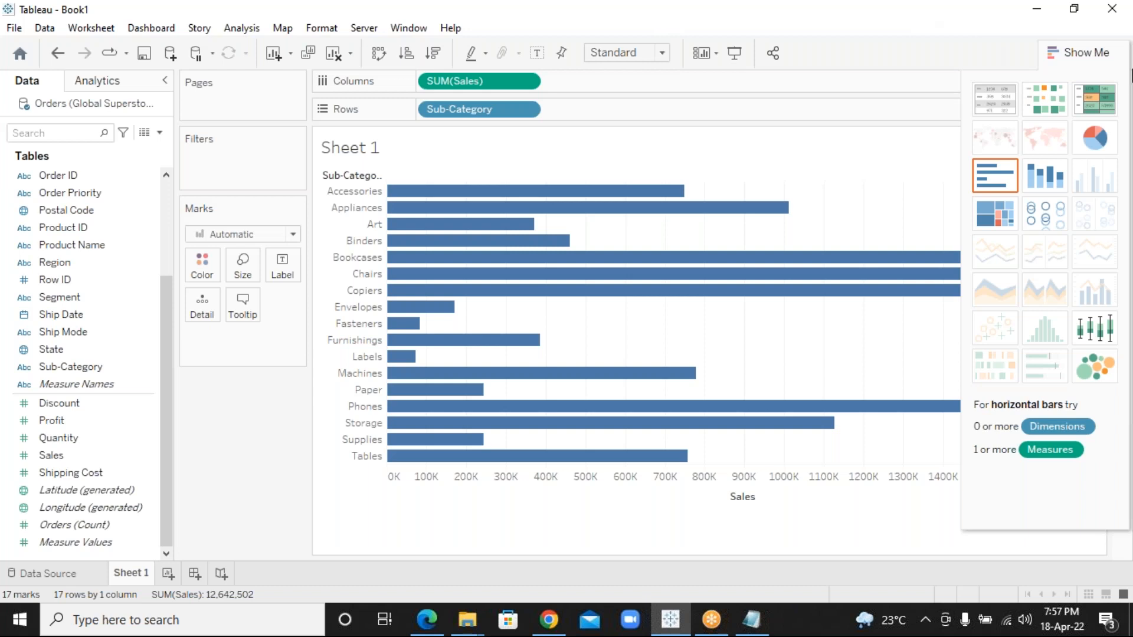
click(1077, 58)
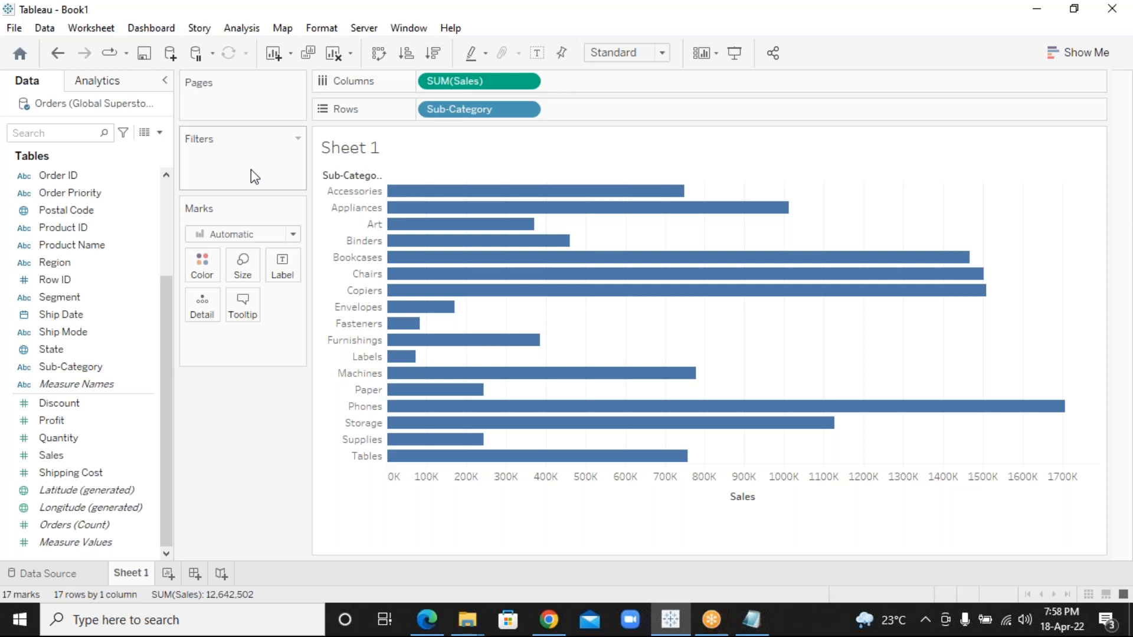
drag(92, 371, 242, 171)
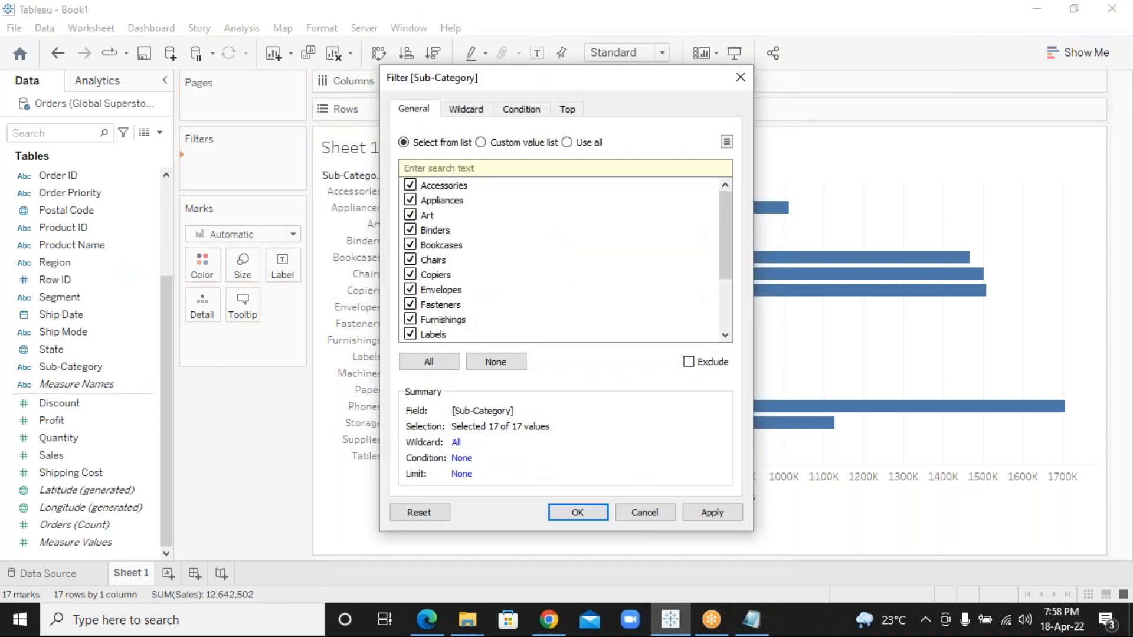
click(568, 110)
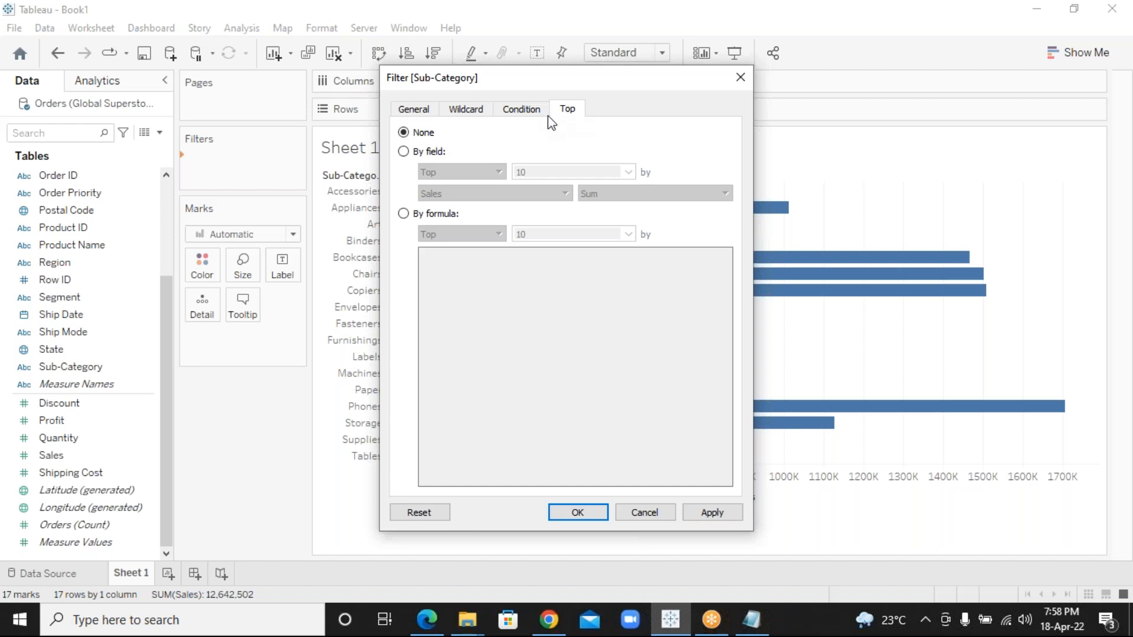
click(403, 152)
click(530, 172)
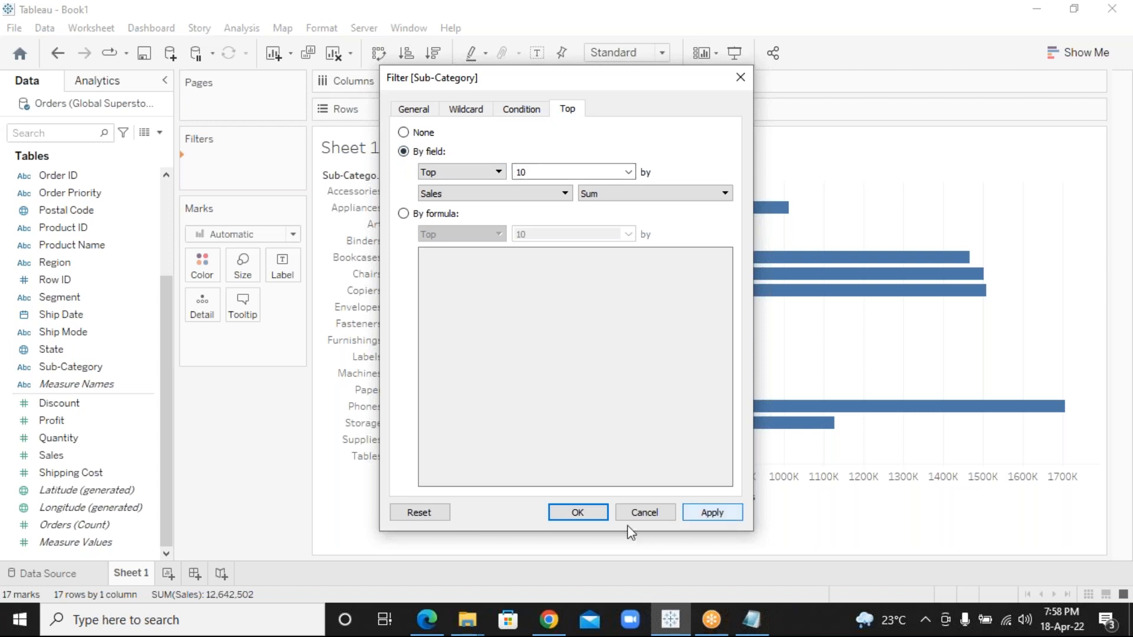
click(742, 77)
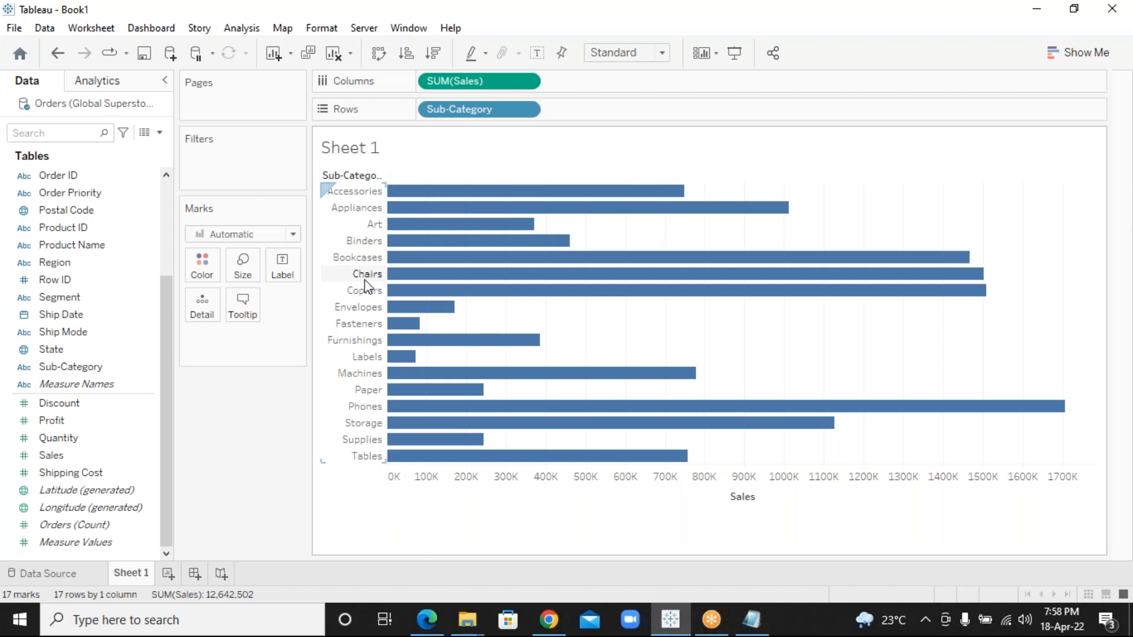
Step: Filter Sub-Category by field to the top 10 by sum of Sales
mouse_move(406, 407)
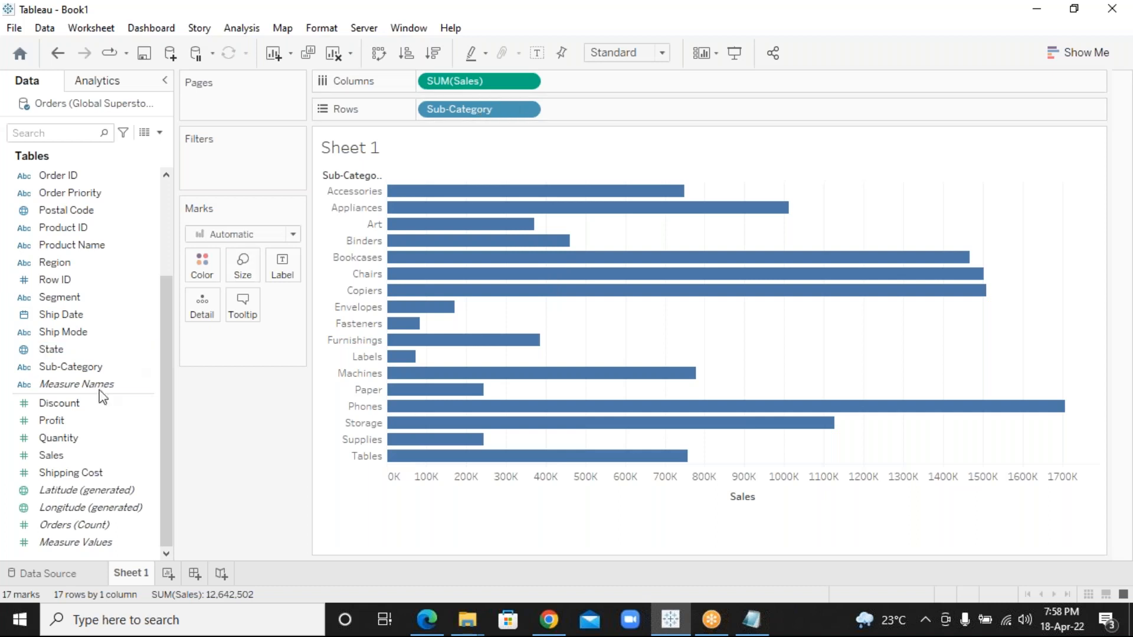
click(96, 371)
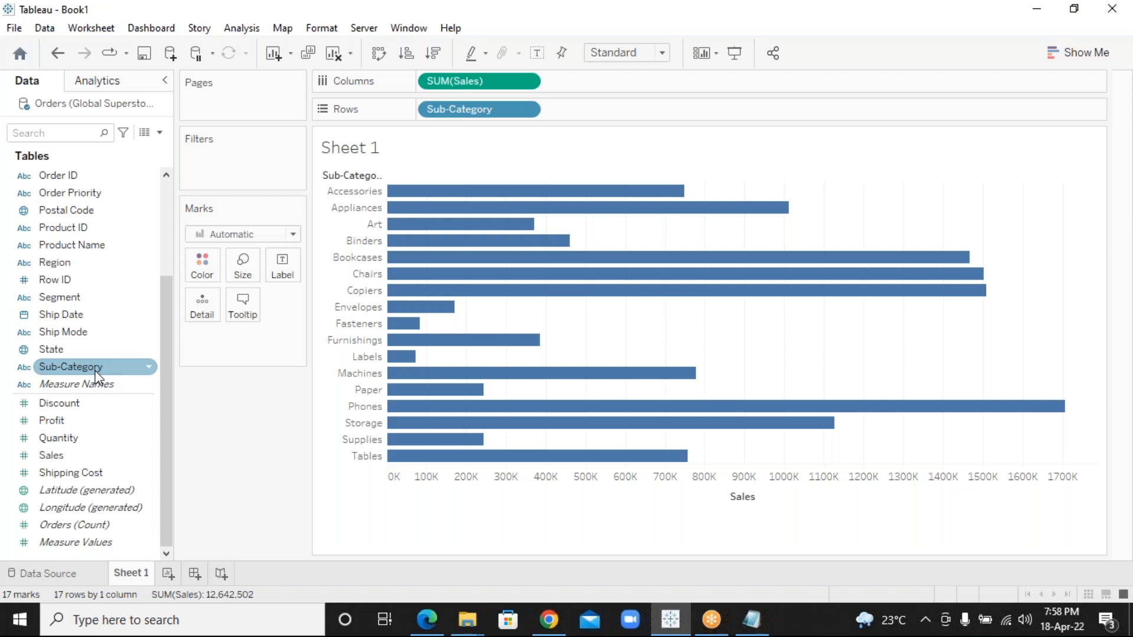
drag(96, 372, 247, 161)
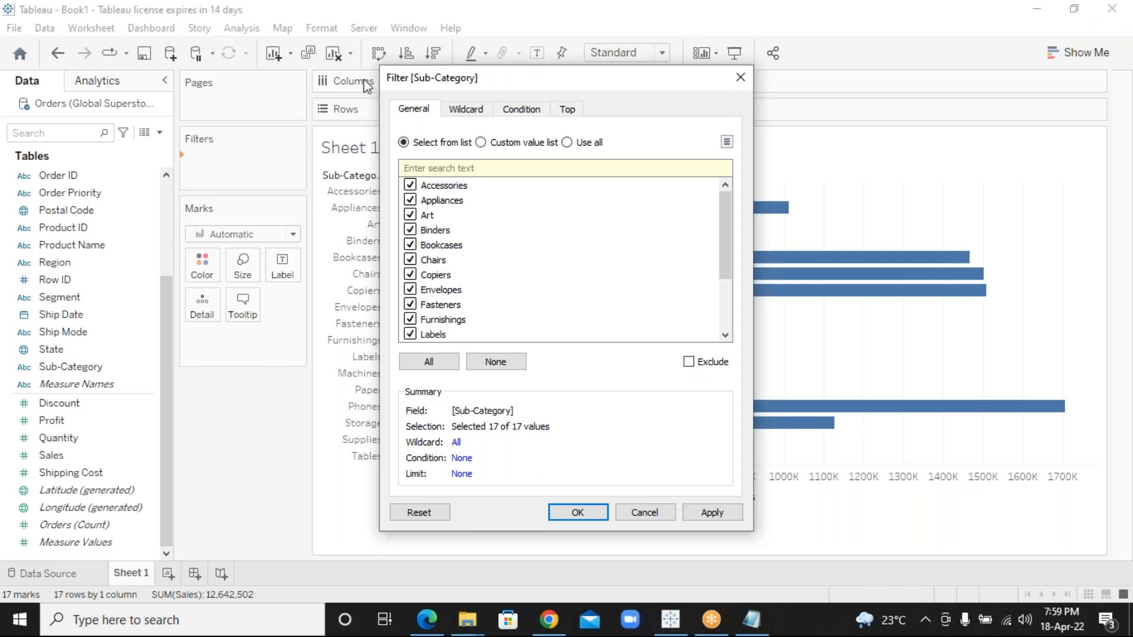
click(569, 110)
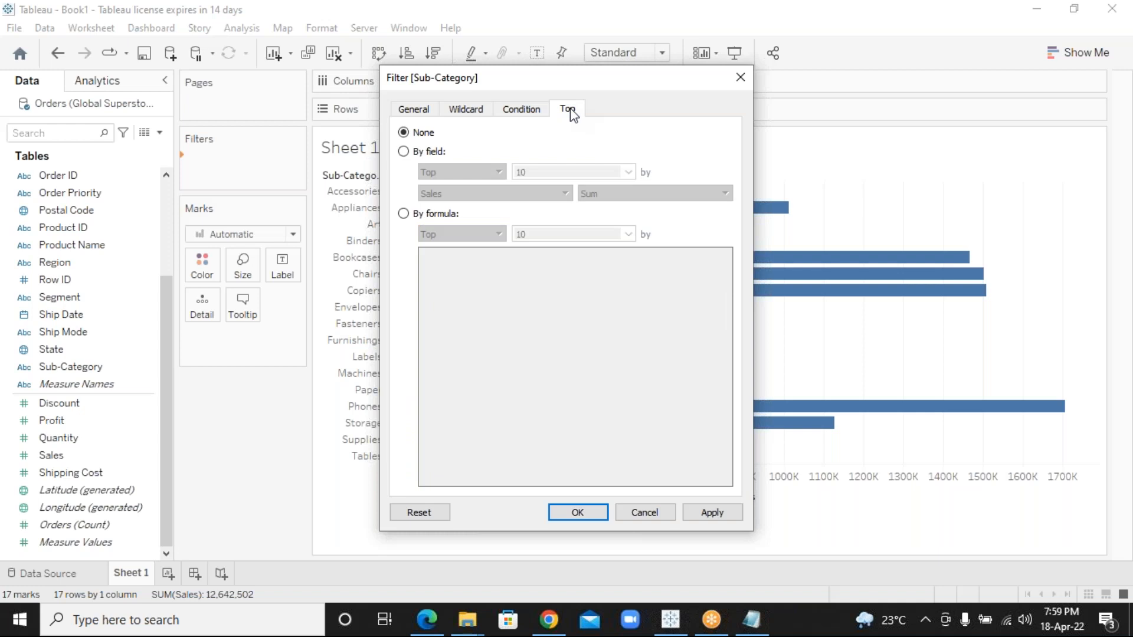
click(404, 153)
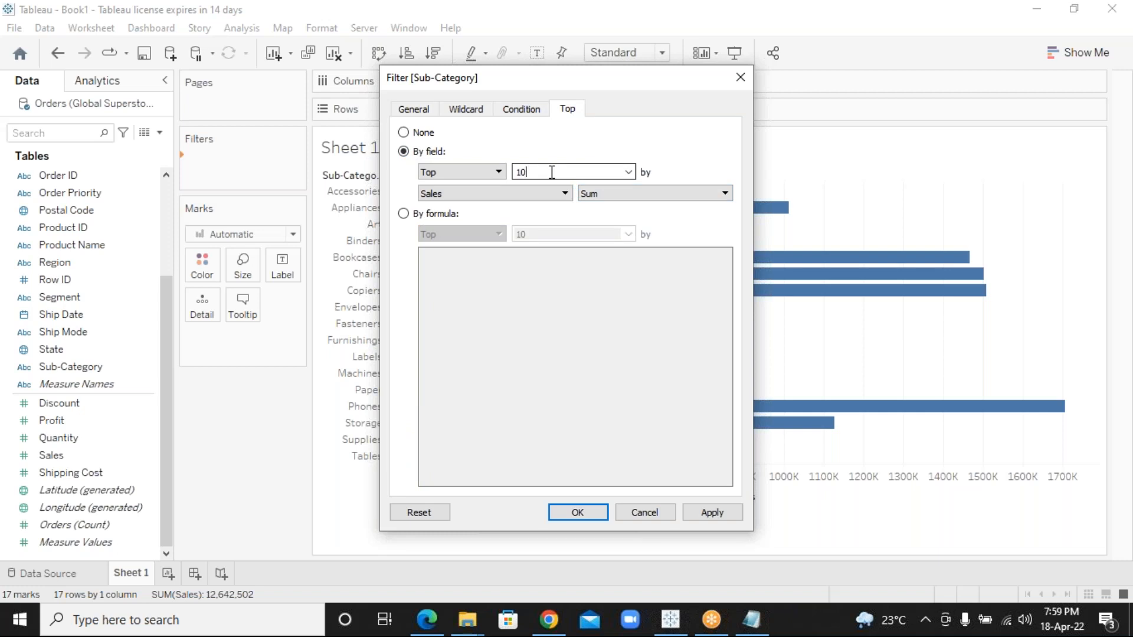
click(728, 517)
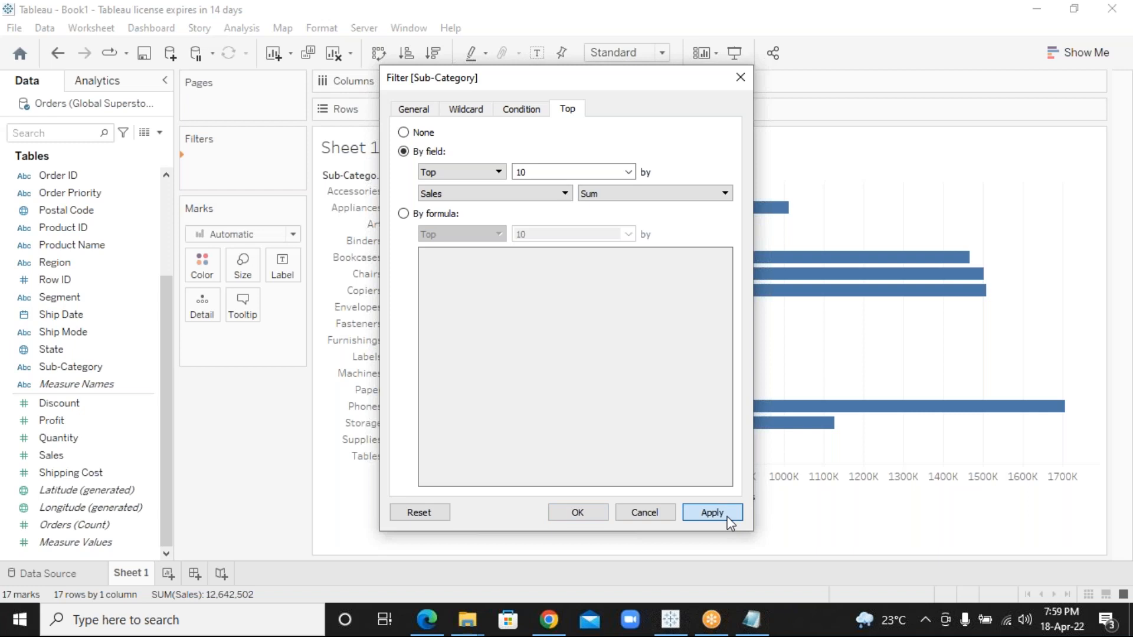
click(584, 510)
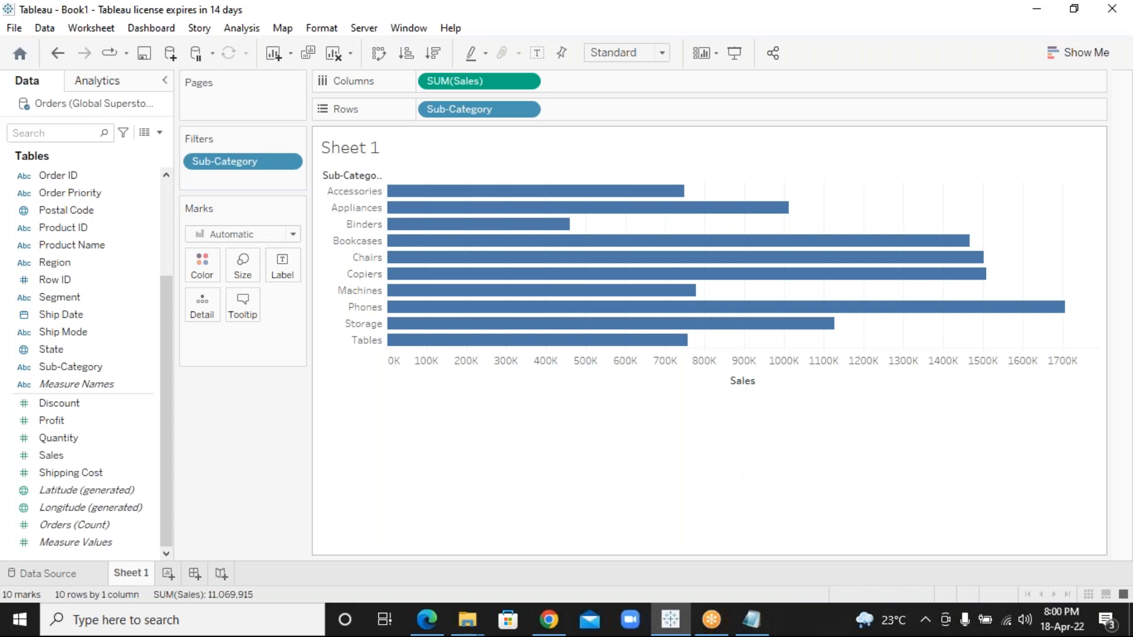
Step: Switch to the Notepad notes and select the "Parameters:" heading
click(755, 629)
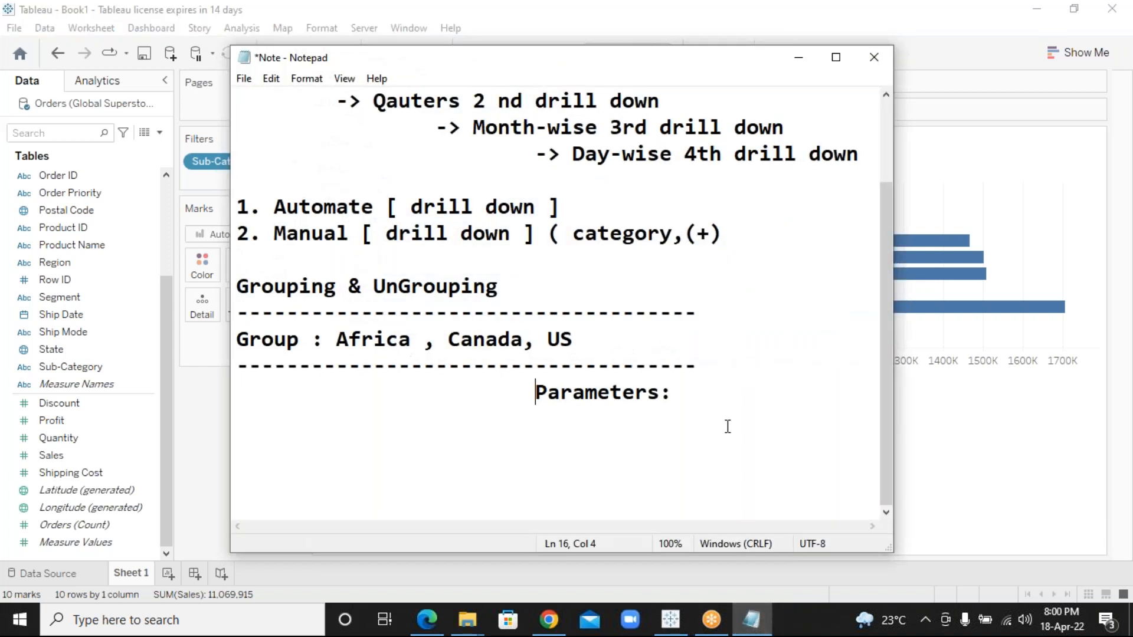
click(677, 399)
drag(535, 410, 534, 396)
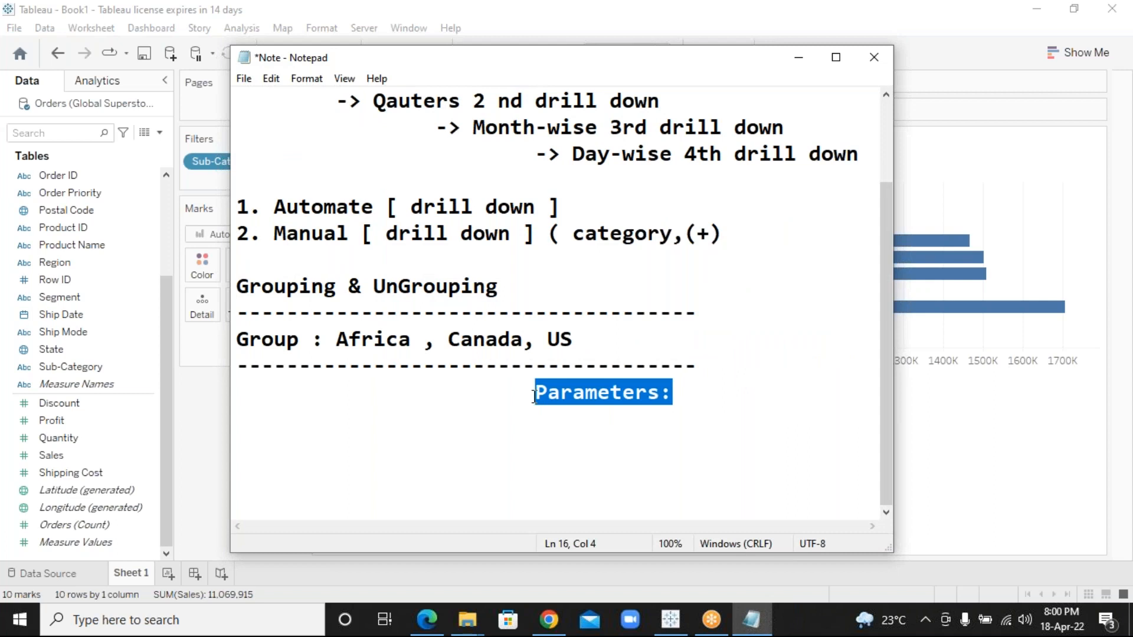